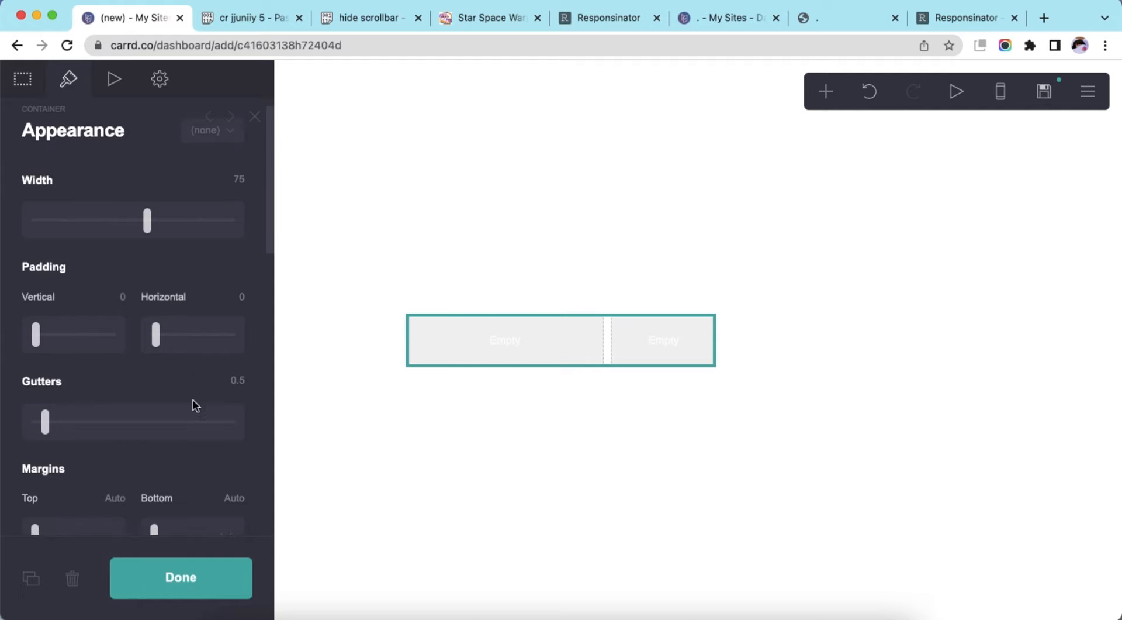
Set the container's contents spacing to 0.25 and give it a solid #93D0D9 background colour
click(225, 356)
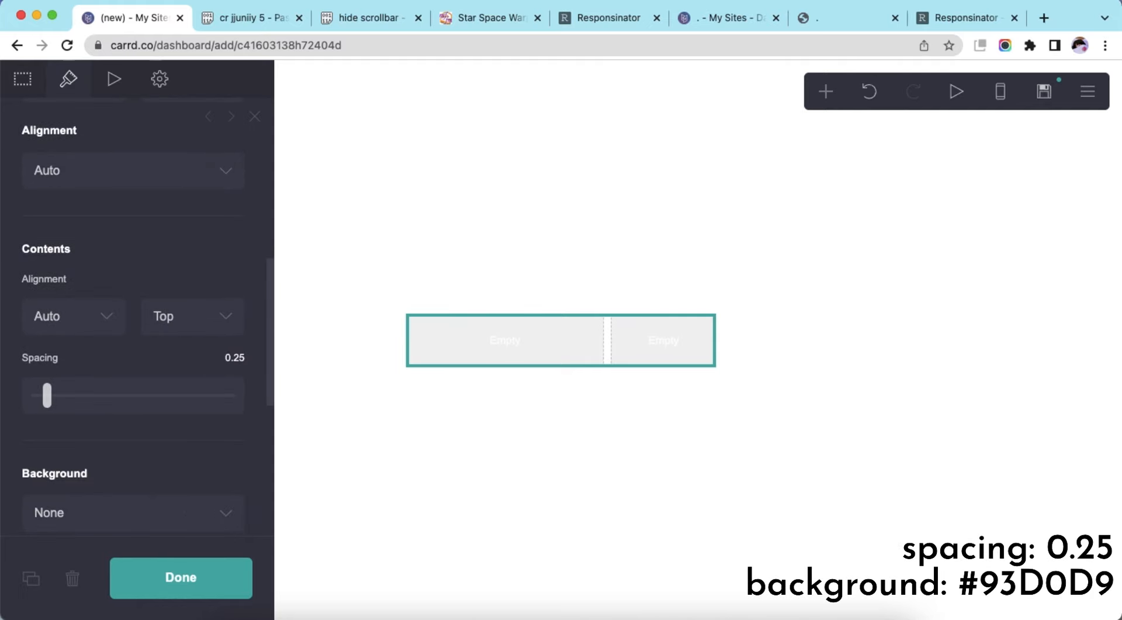
scroll(125, 288, down, 5)
click(125, 286)
click(125, 295)
click(166, 333)
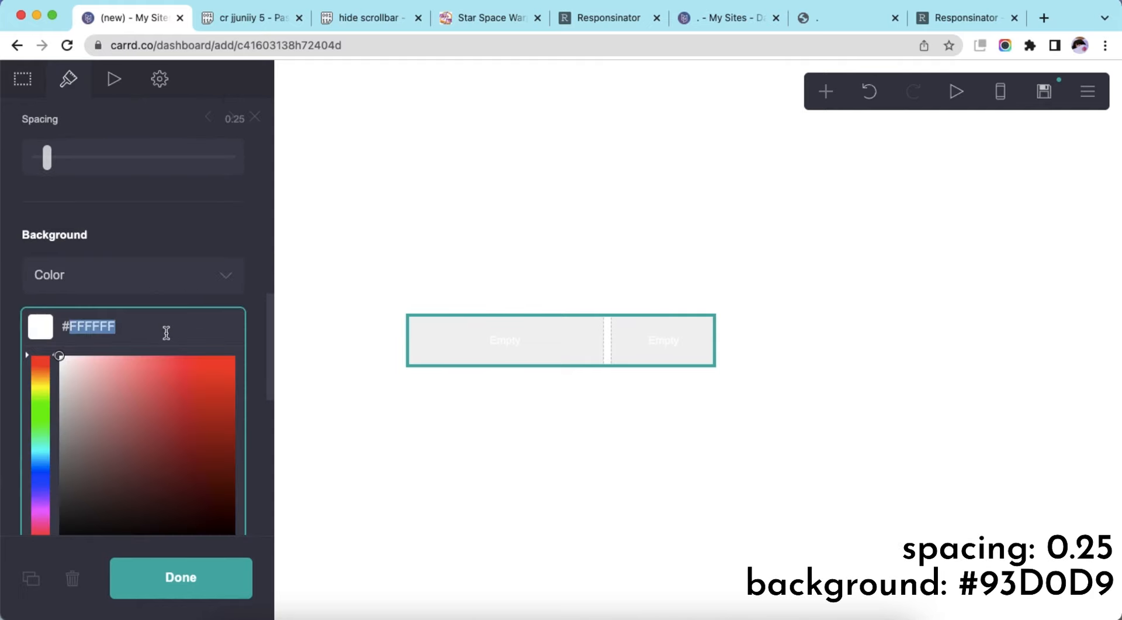
text(#93D0D9)
key(Return)
scroll(185, 401, down, 5)
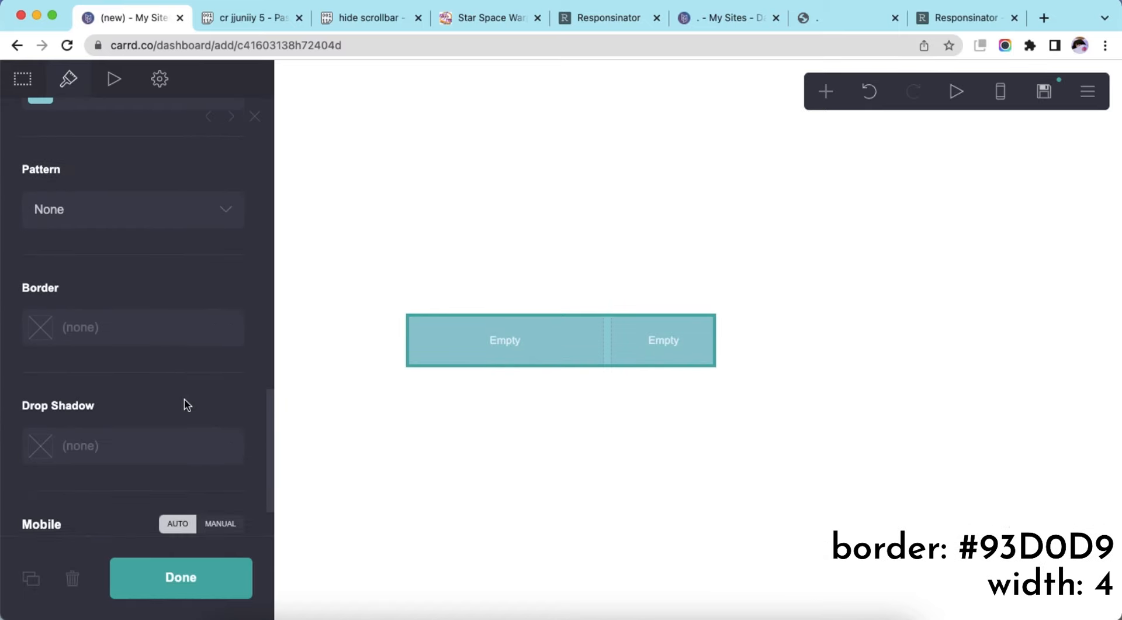
Add a #93D0D9 border with a width of 4 to the container
click(184, 329)
text(#93D0D9)
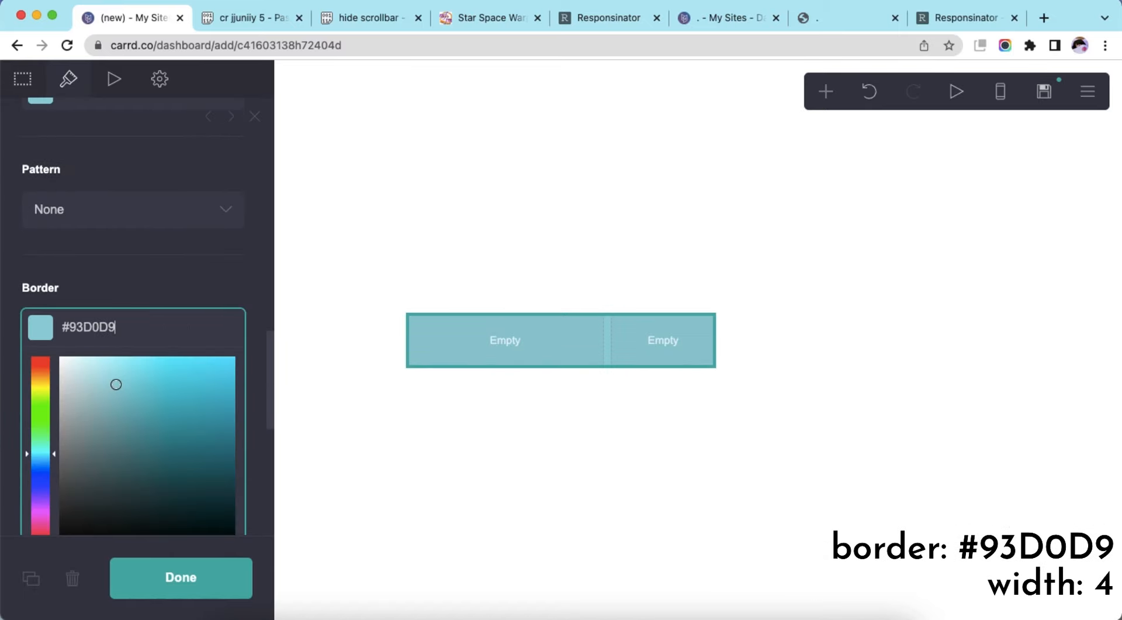
key(Return)
scroll(121, 354, down, 1)
scroll(138, 394, down, 3)
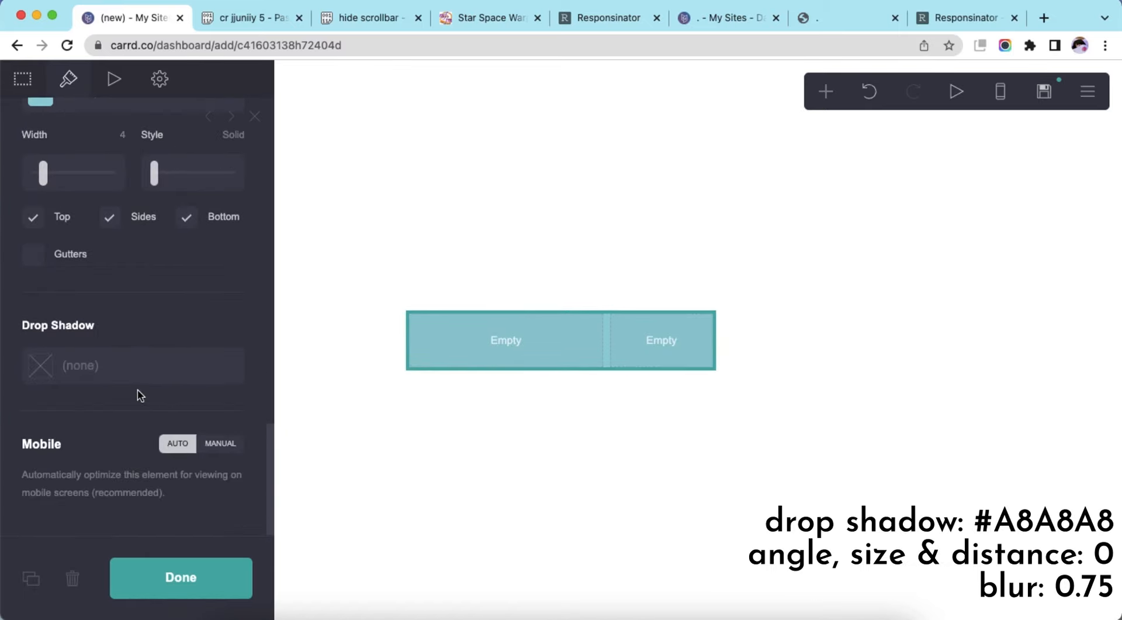
Add a drop shadow coloured #A8A8A8 to the container
click(146, 368)
text(#A8A8A8)
key(Tab)
scroll(32, 327, down, 3)
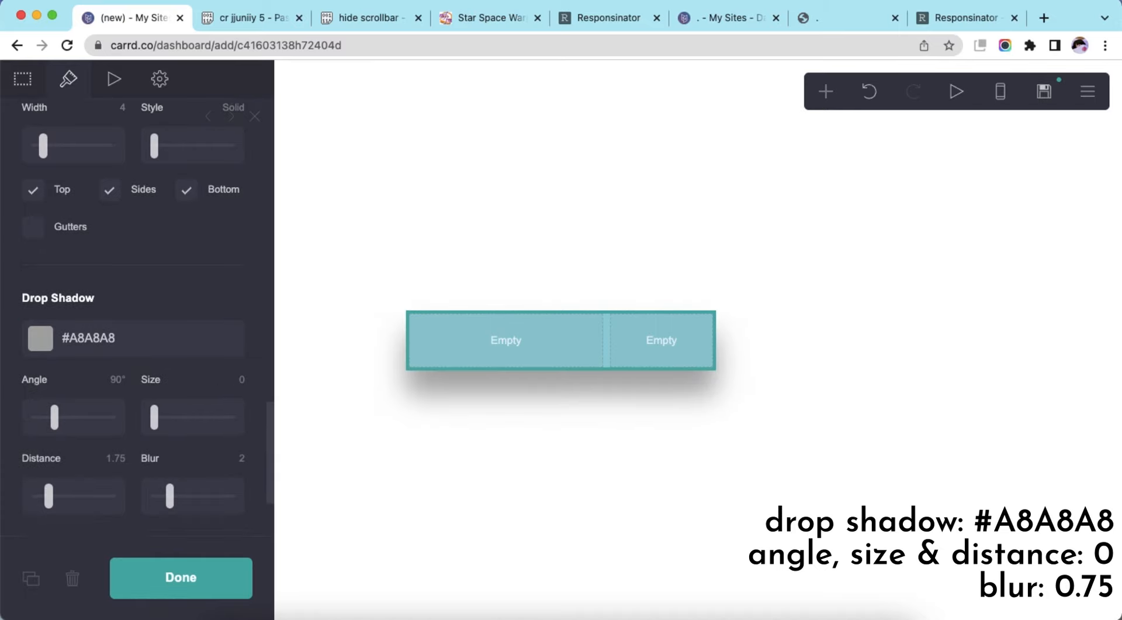
Set the shadow's angle, size and distance to 0 and its blur to 0.75, and round the container's corners
click(29, 387)
text(.375)
key(Return)
scroll(183, 360, up, 10)
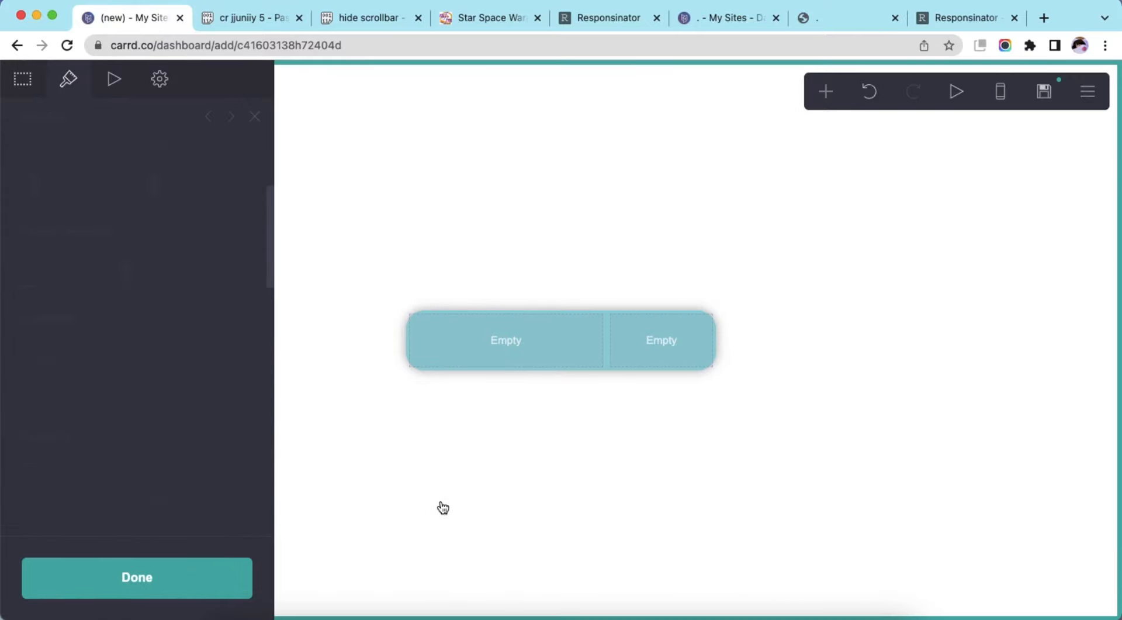
Switch the container's mobile settings to manual and set the mobile layout to Default
click(498, 351)
scroll(148, 389, down, 10)
click(225, 446)
scroll(225, 445, down, 3)
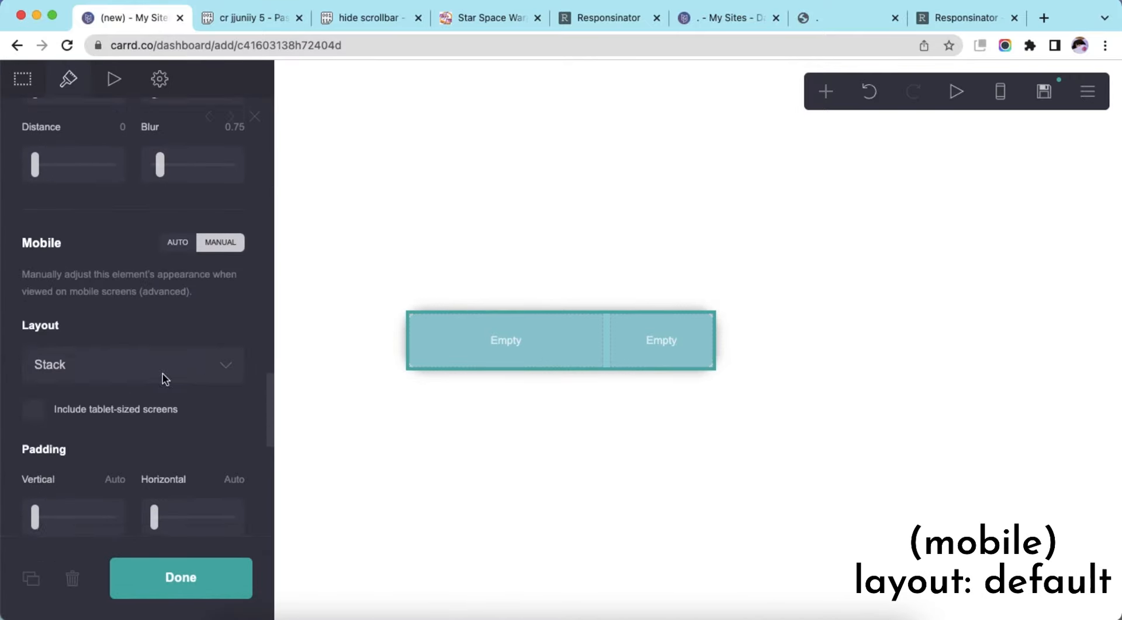
click(130, 327)
click(130, 321)
click(321, 388)
Add an image element to the container's wide column, upload the portrait picture and accept it in the image editor
click(826, 91)
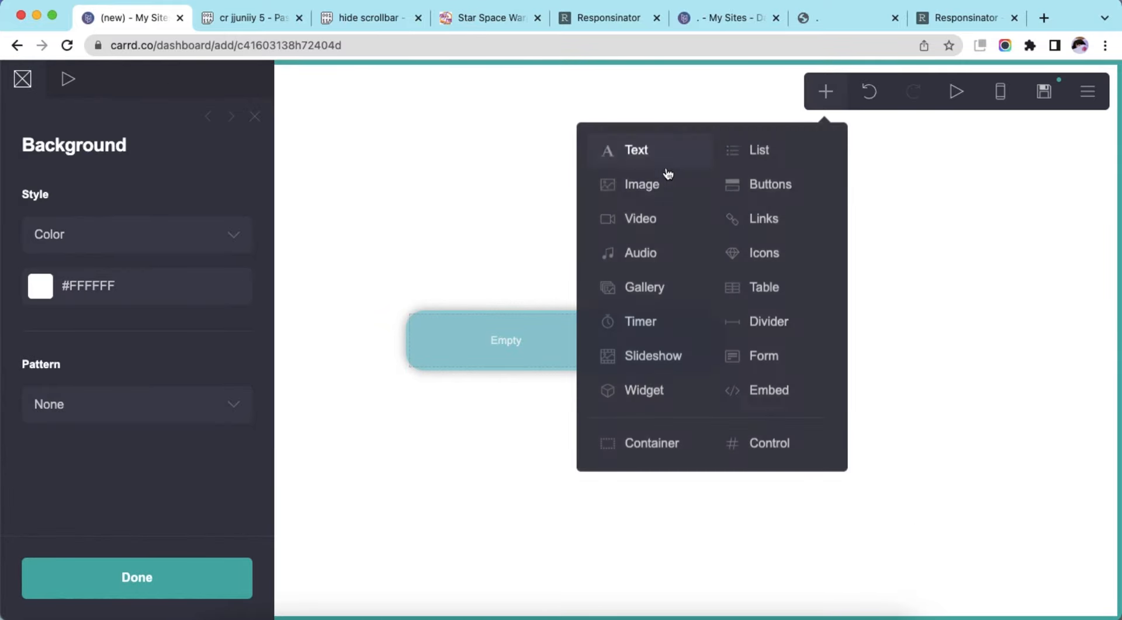
click(666, 178)
click(225, 267)
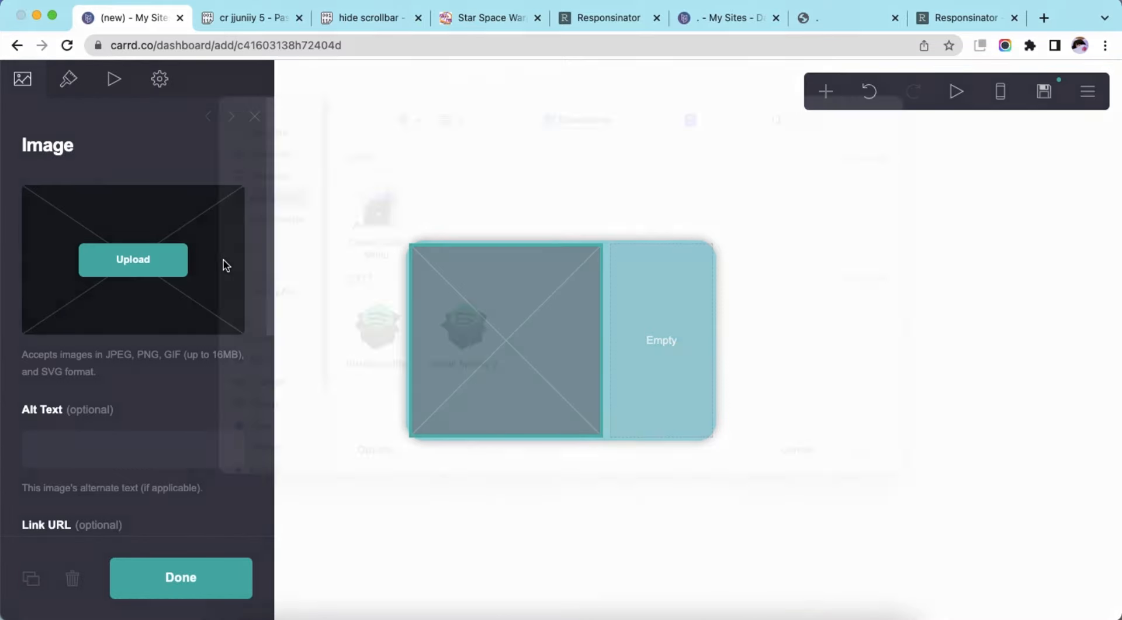
click(649, 355)
double_click(648, 355)
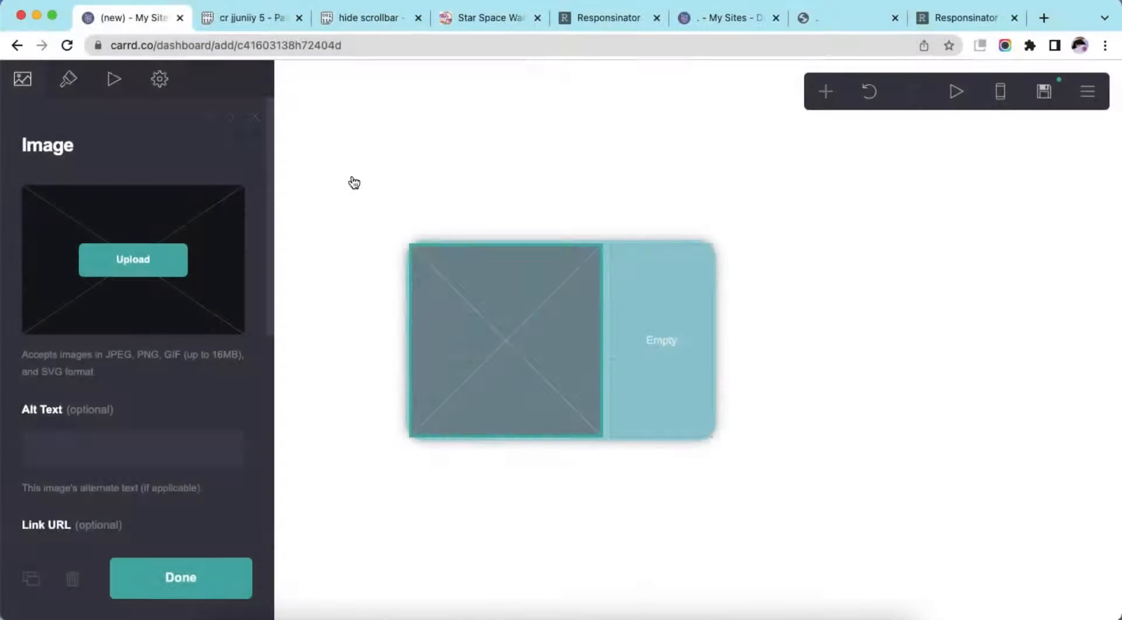
click(22, 83)
click(22, 84)
click(1074, 83)
Set the main image's height to 14.75 and give it a #FFFFFF border with a width of 7
click(69, 81)
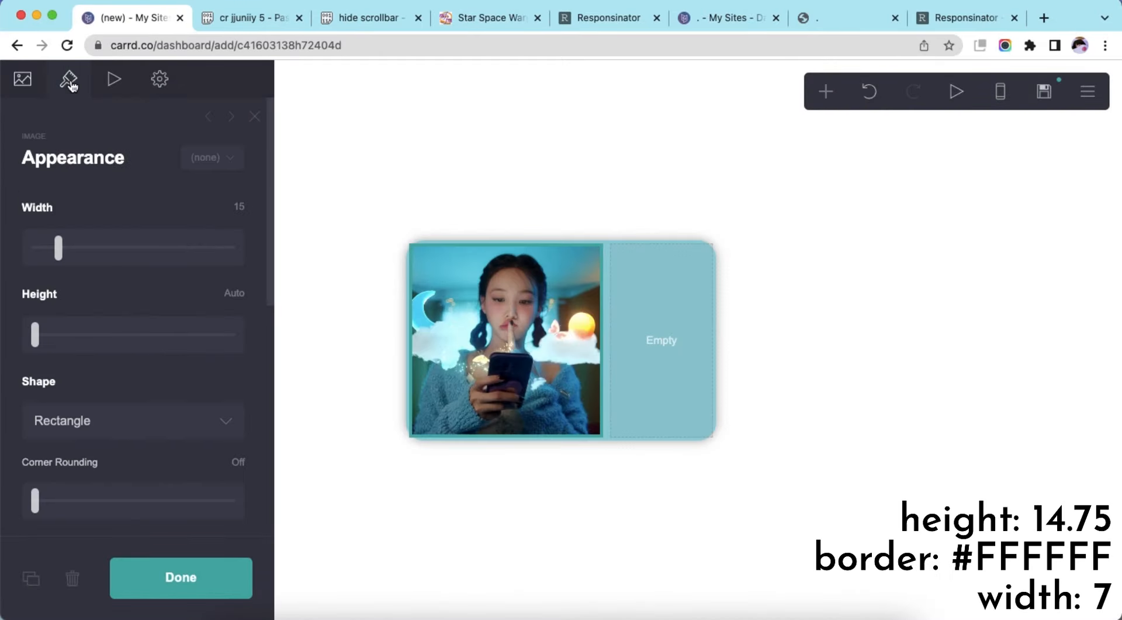
text(75)
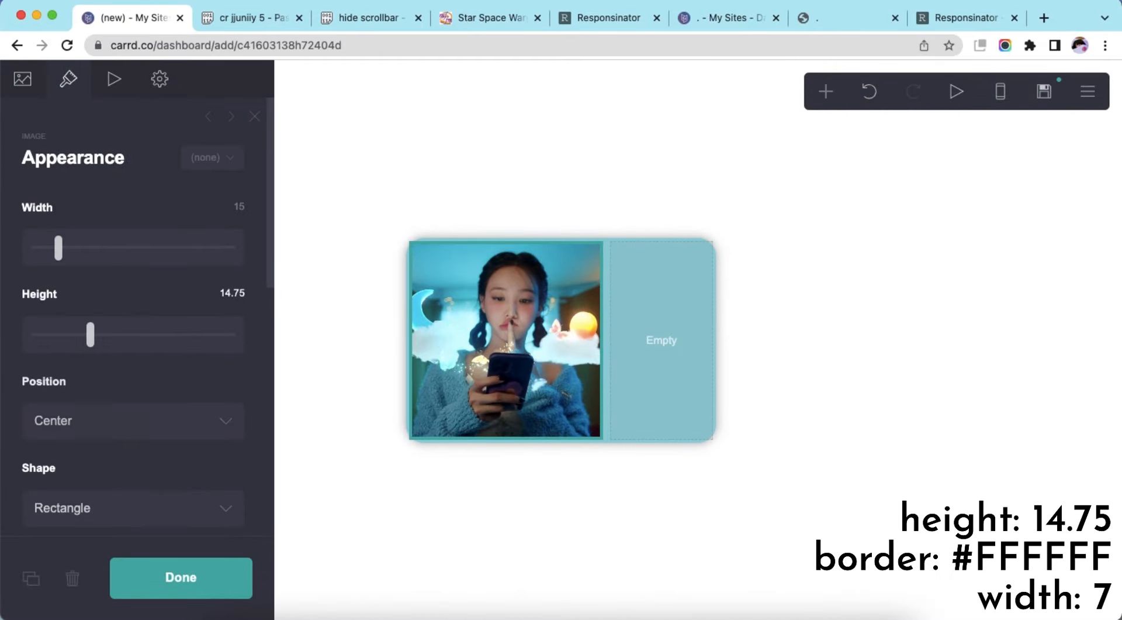
scroll(135, 336, down, 6)
click(130, 333)
click(30, 311)
click(122, 377)
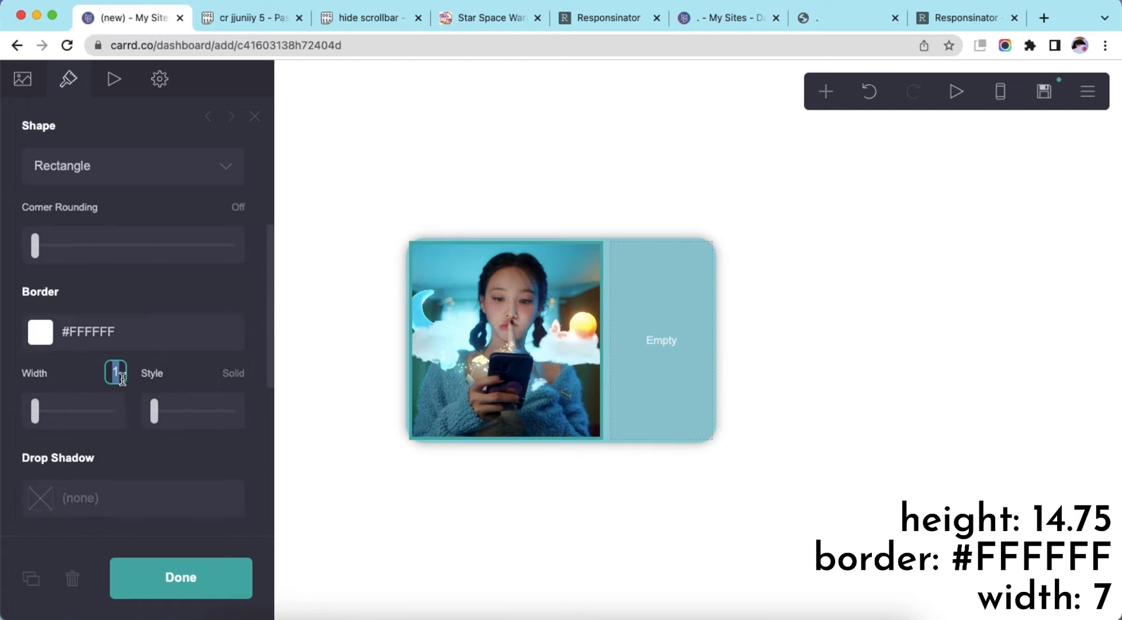
key(Return)
scroll(124, 377, down, 3)
click(526, 476)
Open the main image's custom styles, then copy the MAIN IMAGE line "border-radius: 20px 0px 0px 20px;" from the Pastebin page
click(513, 392)
click(159, 79)
click(126, 205)
click(231, 24)
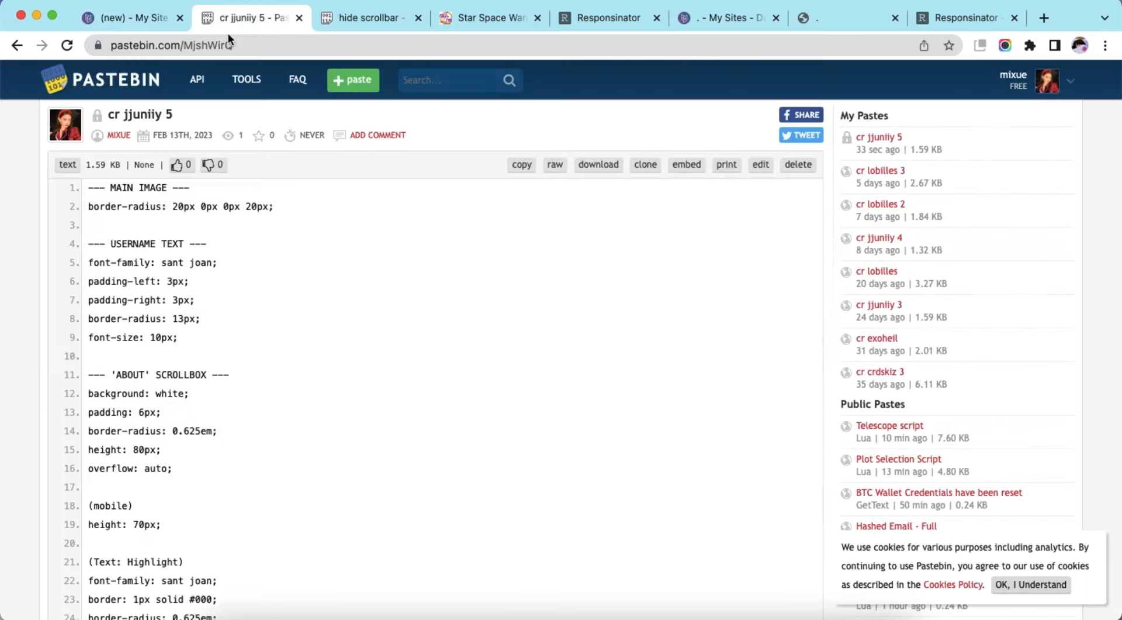
triple_click(89, 207)
right_click(82, 198)
click(117, 240)
Back in Carrd, paste "border-radius: 20px 0px 0px 20px;" as the main image's custom style and check the mobile preview
click(134, 18)
click(138, 318)
right_click(130, 317)
click(152, 431)
click(442, 520)
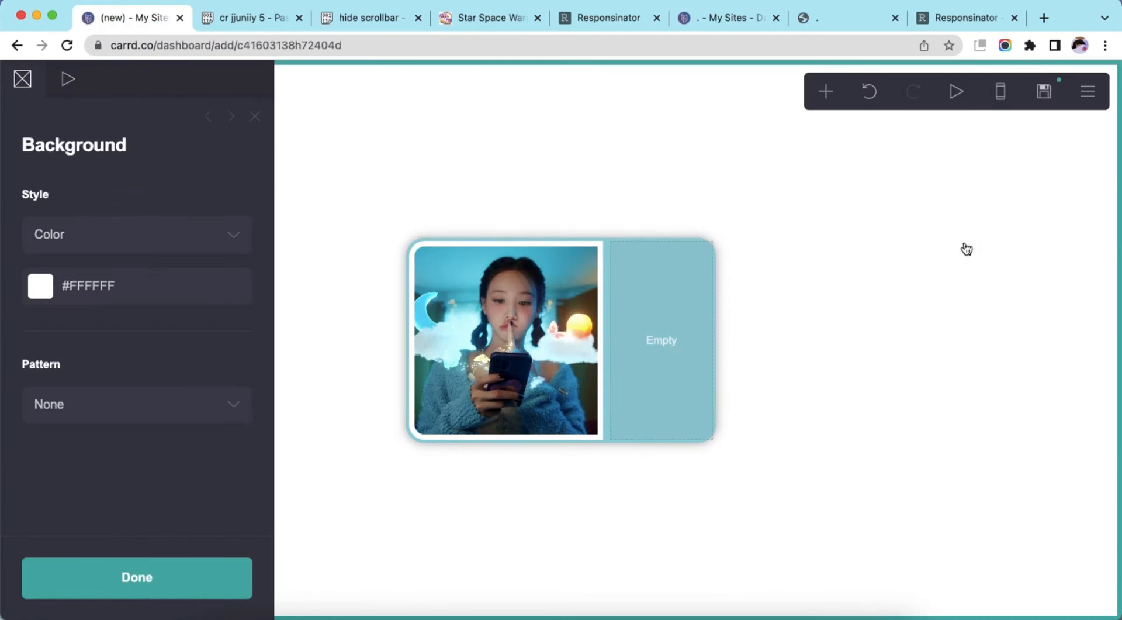
click(1000, 91)
click(997, 93)
Add a second image element in the container's narrow column and clear its custom border-radius style
click(826, 91)
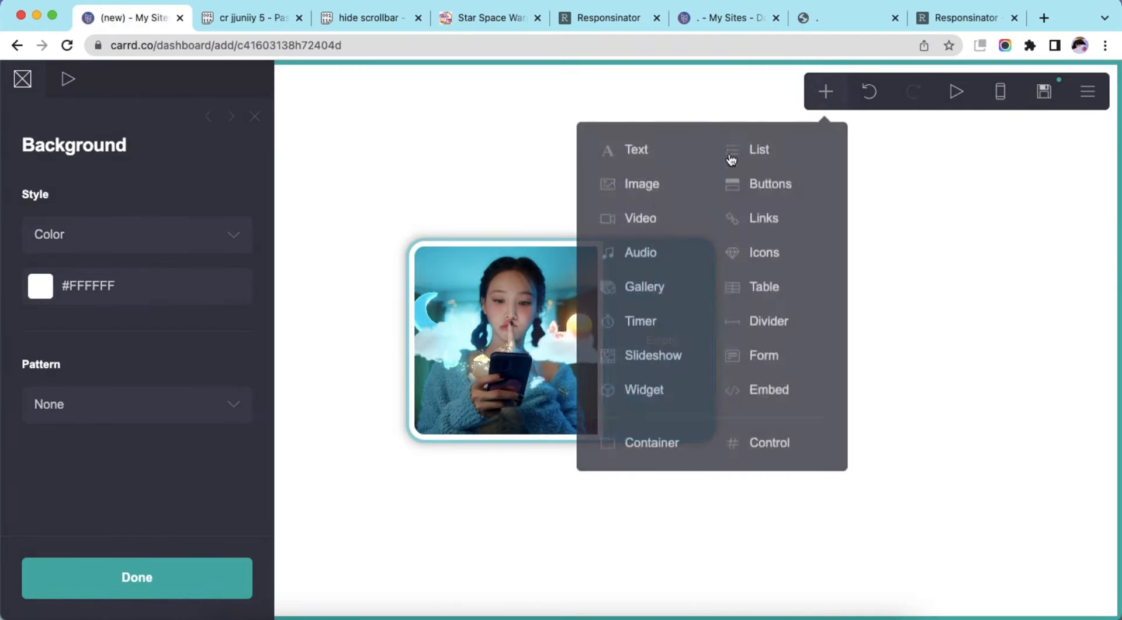
click(656, 201)
drag(569, 379, 680, 237)
drag(229, 323, 4, 313)
key(BackSpace)
click(23, 81)
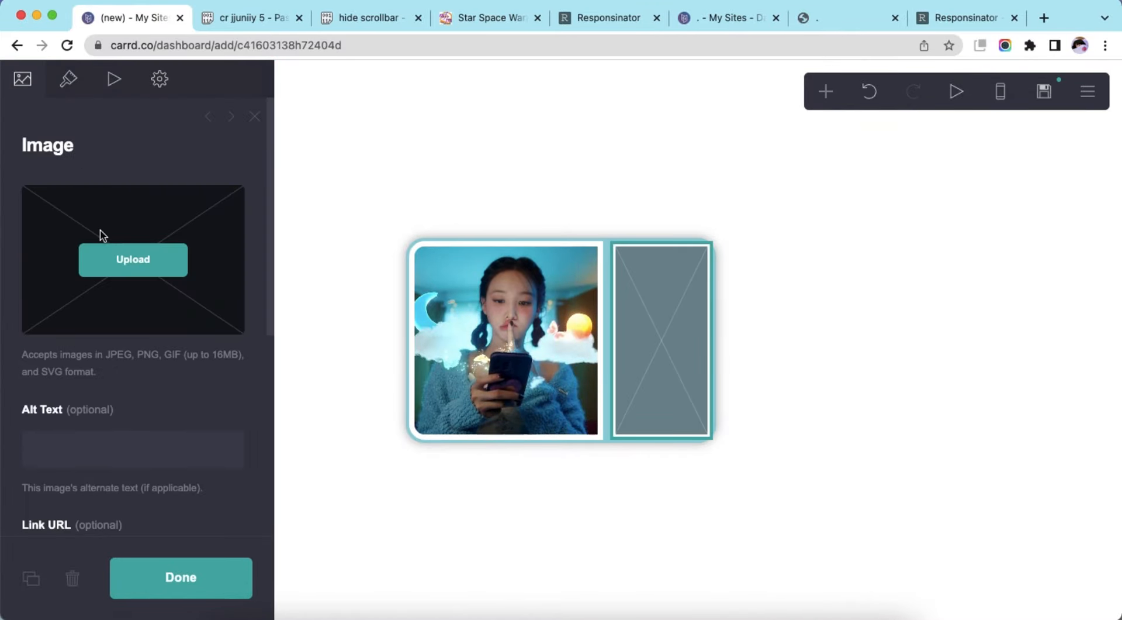
Upload a portrait into the second image and crop it to a square around the face and shoulders
click(103, 236)
double_click(696, 366)
click(24, 85)
drag(628, 350, 605, 278)
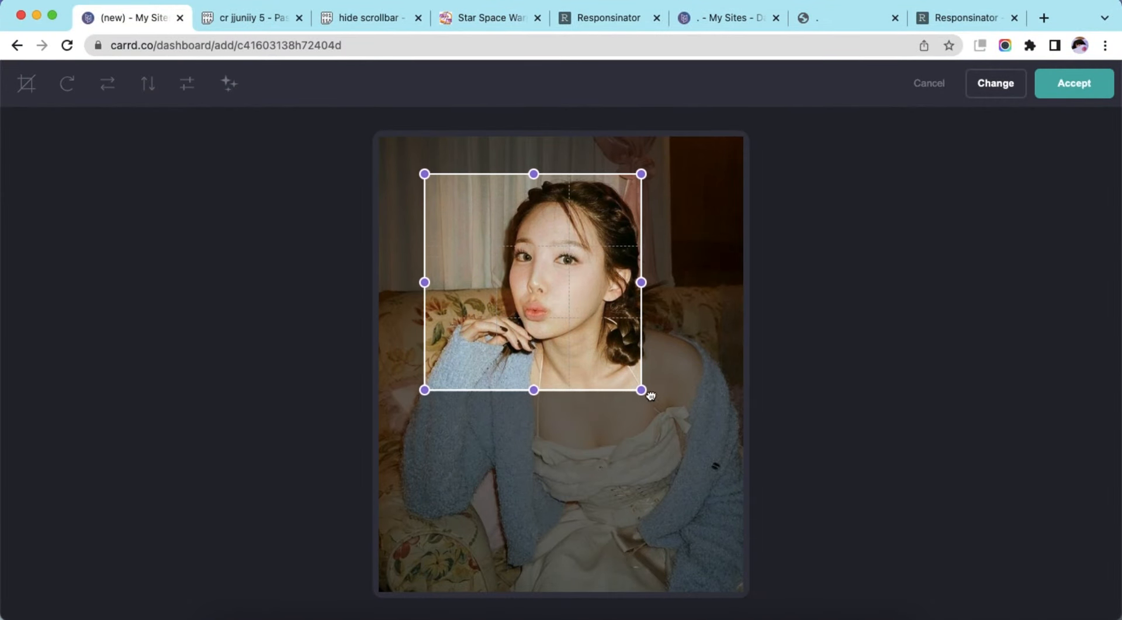
drag(650, 395, 680, 413)
drag(616, 342, 619, 331)
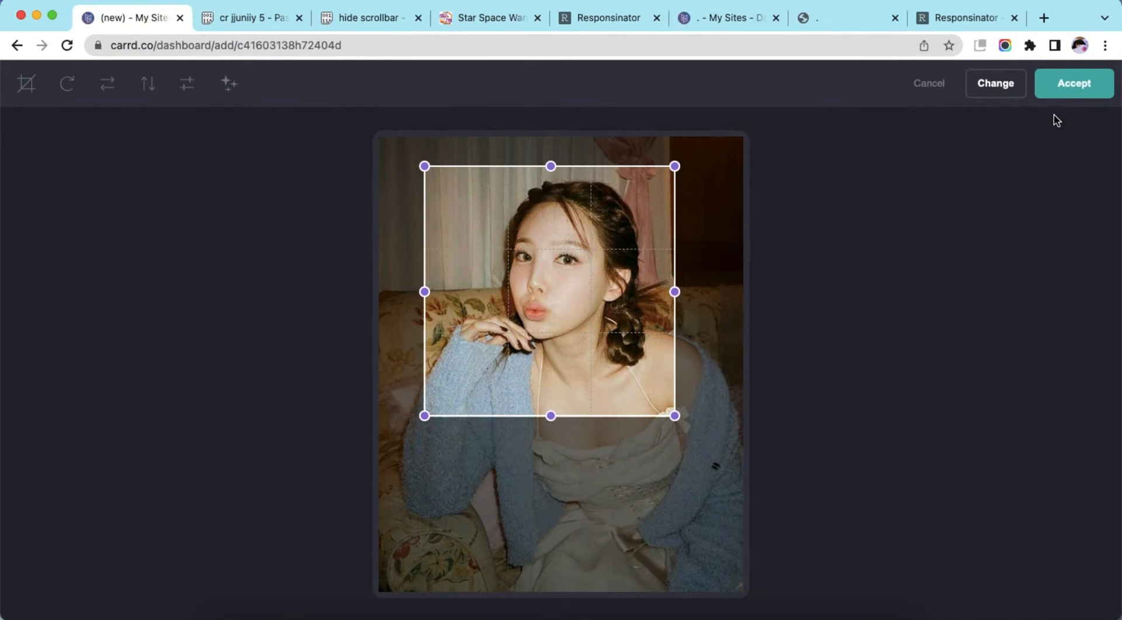
click(1074, 94)
Set the second image's width to 6.875, height to Auto and shape to Circle, and check the mobile preview
click(68, 88)
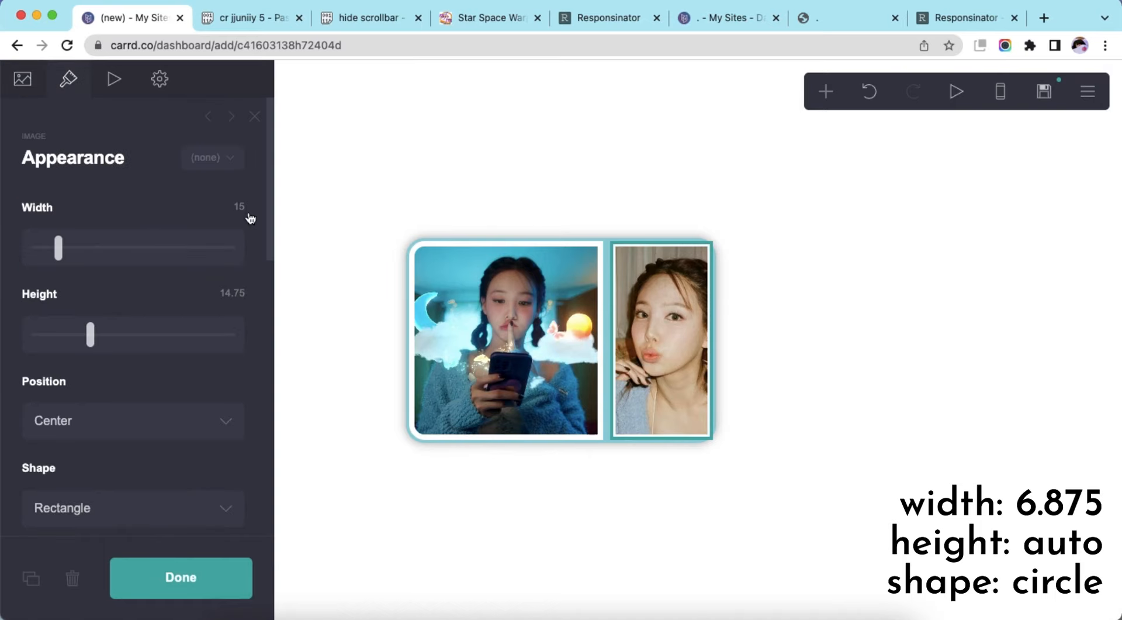
key(Return)
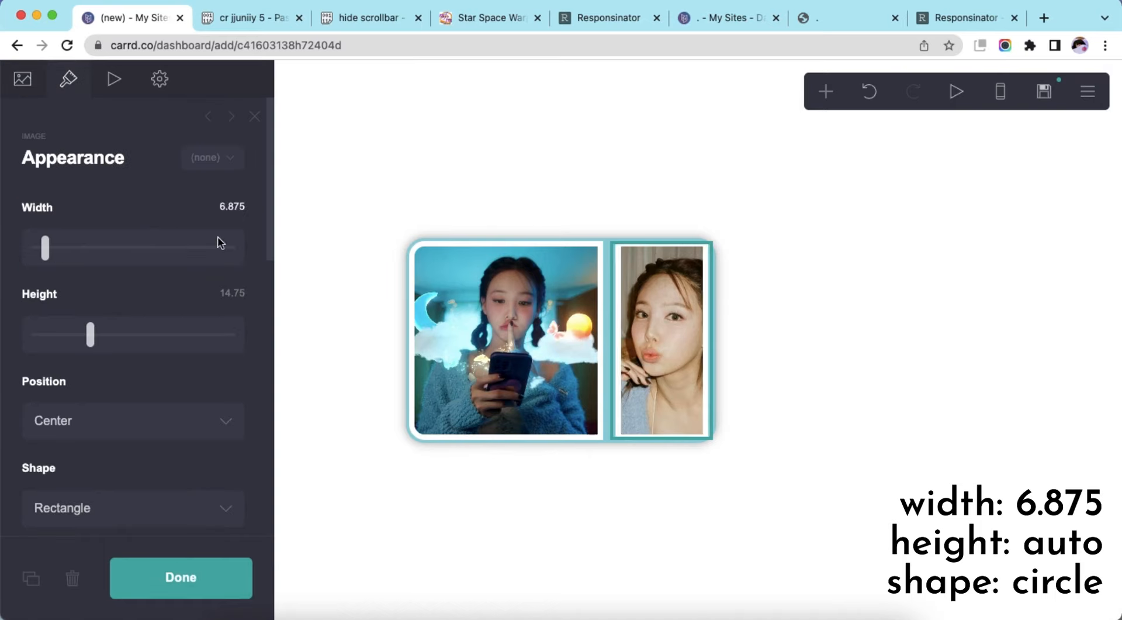
click(48, 349)
click(108, 415)
click(125, 438)
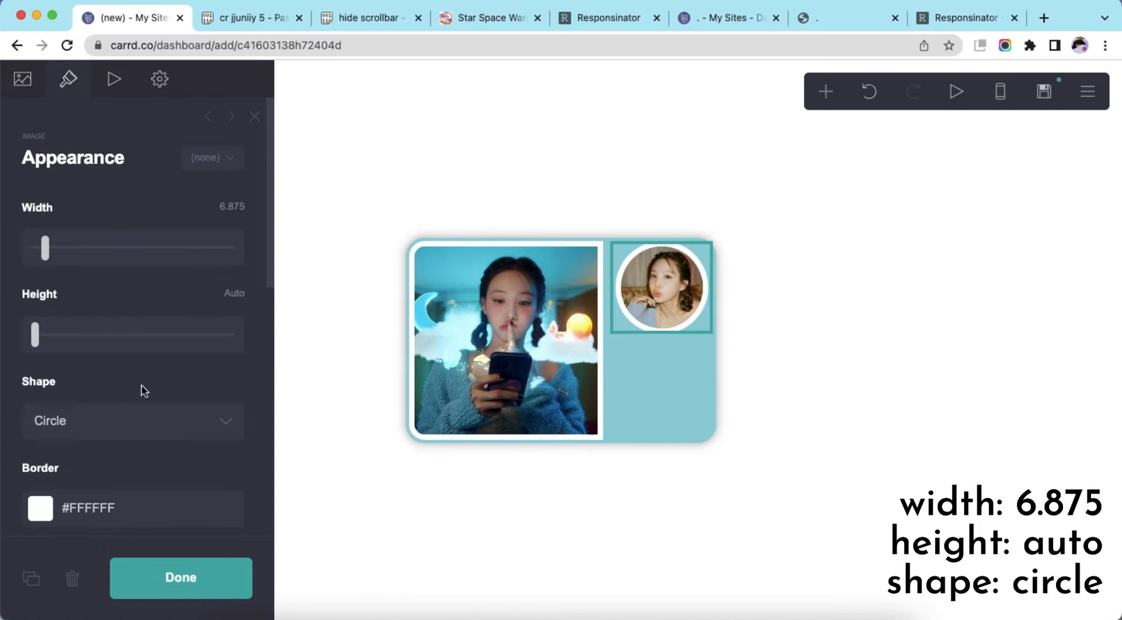
click(571, 546)
click(1000, 90)
click(1000, 91)
click(826, 90)
click(695, 165)
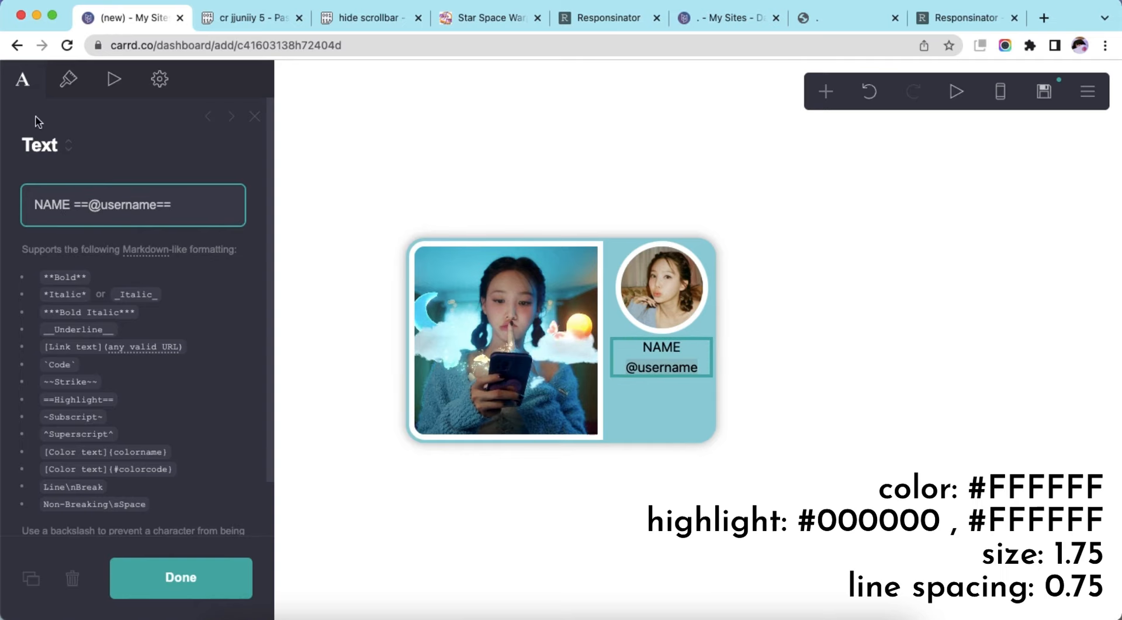
click(66, 84)
click(126, 250)
mouse_move(88, 304)
mouse_down()
mouse_move(58, 272)
mouse_move(10, 343)
mouse_up()
click(88, 212)
Set the text's highlight to #000000 lettering on a #FFFFFF background
click(85, 329)
scroll(120, 353, down, 4)
scroll(36, 333, up, 4)
click(125, 294)
click(167, 328)
drag(91, 370, 57, 352)
click(141, 292)
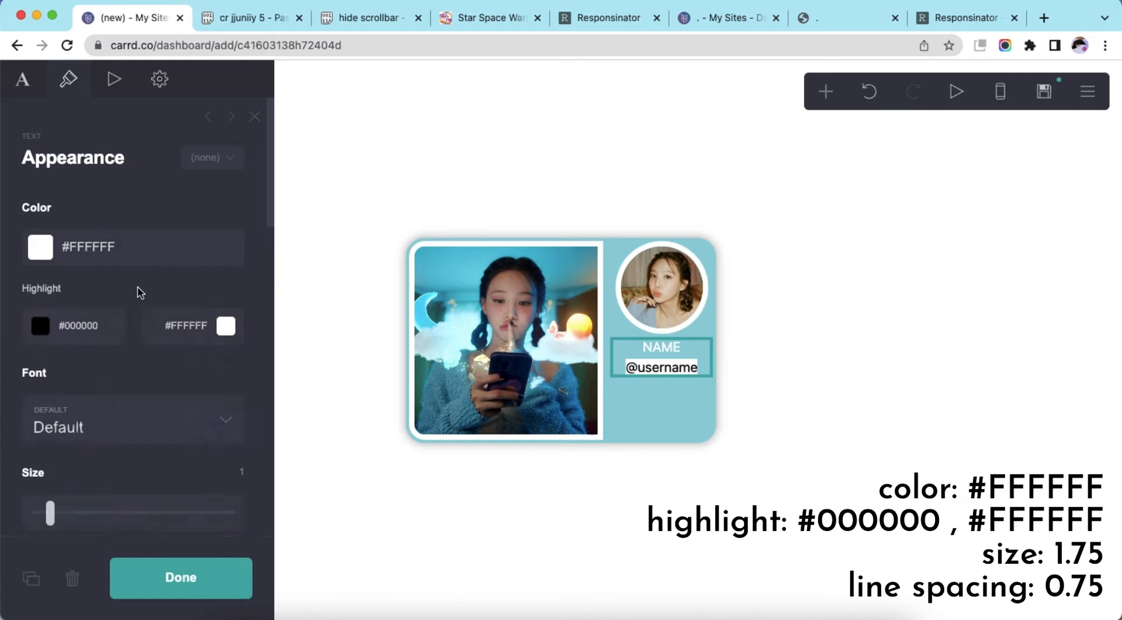
Set the name text's size to 1.75 and its line spacing to 0.75
text(1.75)
key(Return)
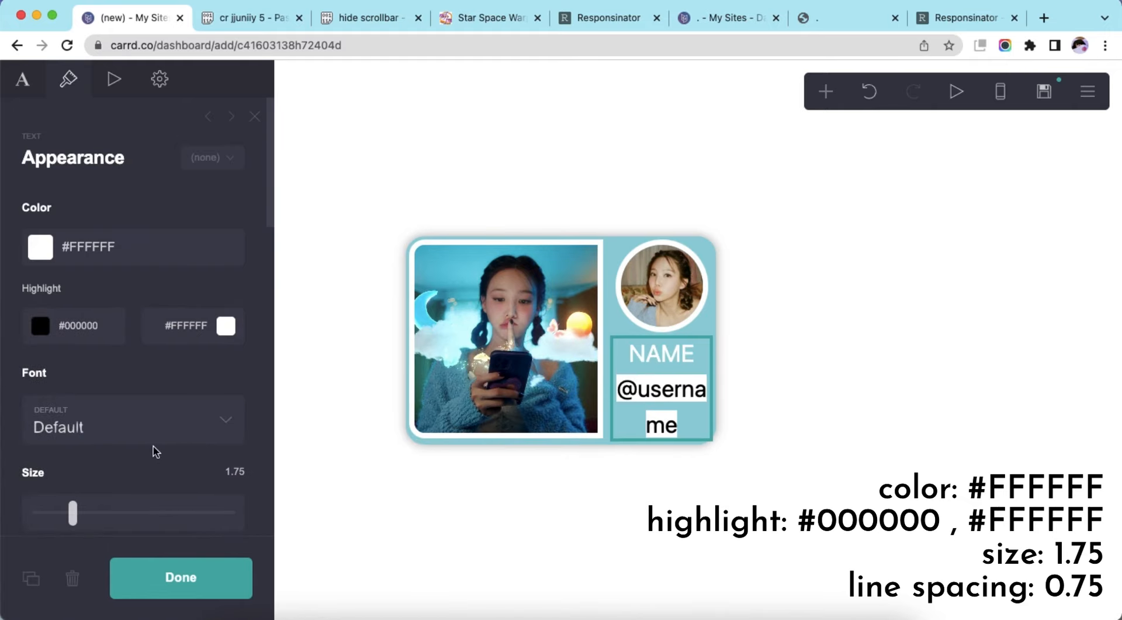
scroll(167, 452, down, 5)
click(29, 370)
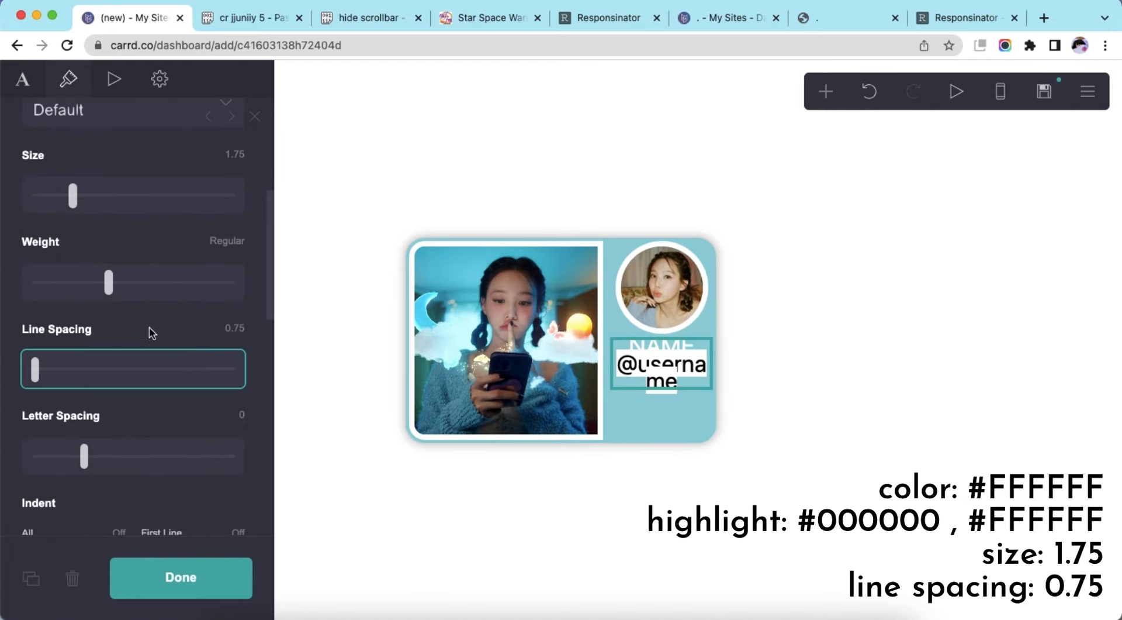
click(151, 330)
click(614, 490)
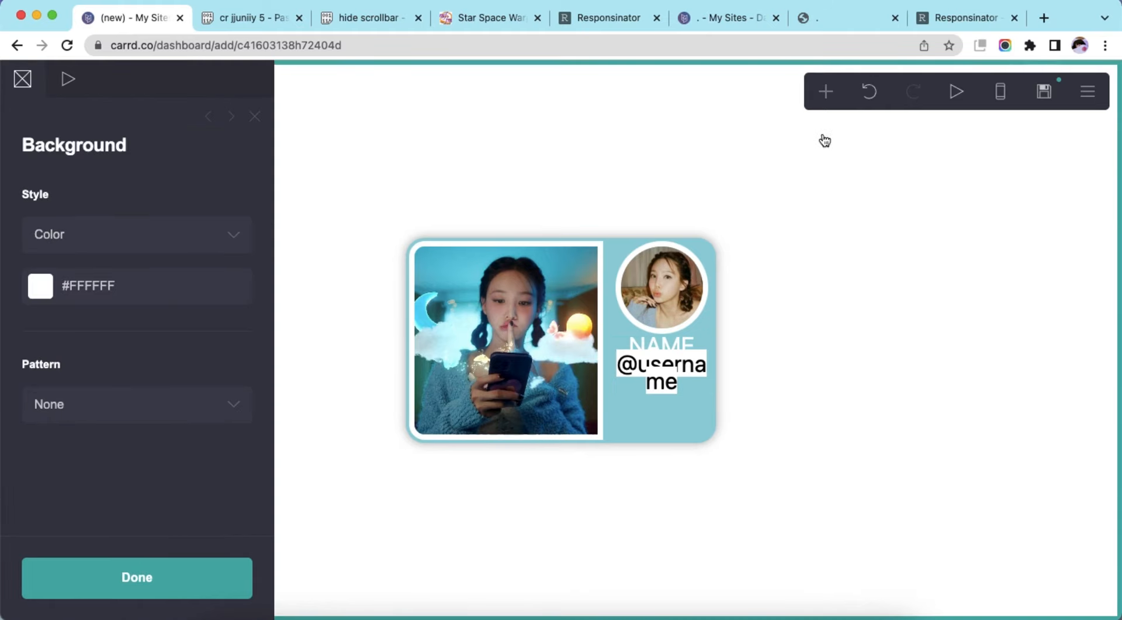
Add a control element below the container and set its type to Footer Marker
click(825, 92)
click(768, 442)
click(134, 233)
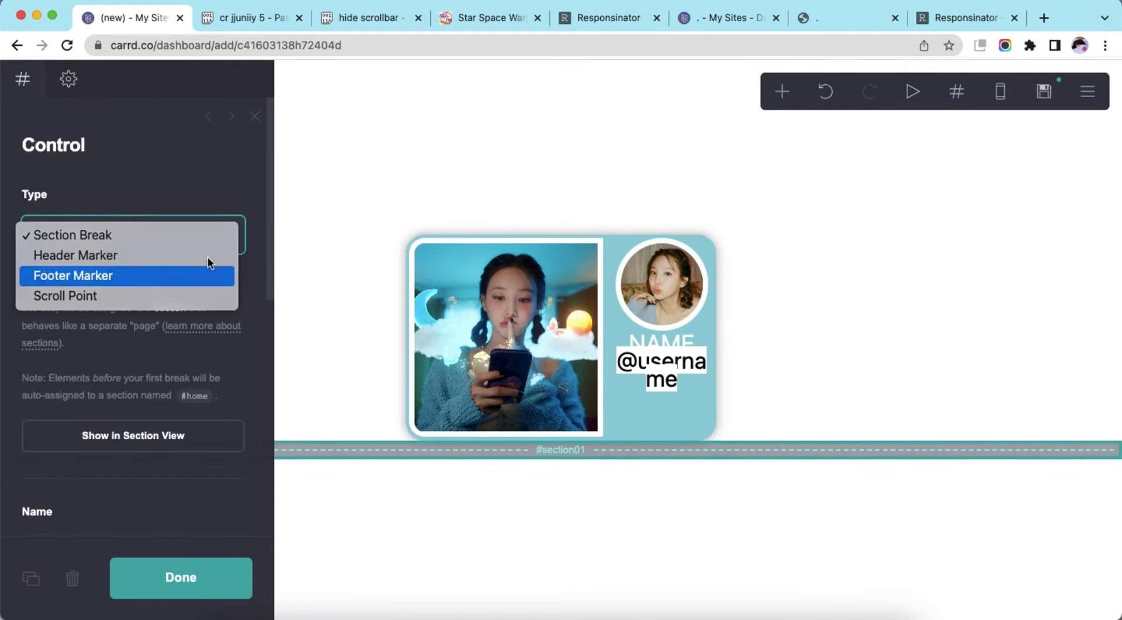
click(117, 276)
Add a code embed below the footer marker and label it "fonts"
click(826, 91)
click(750, 389)
click(187, 380)
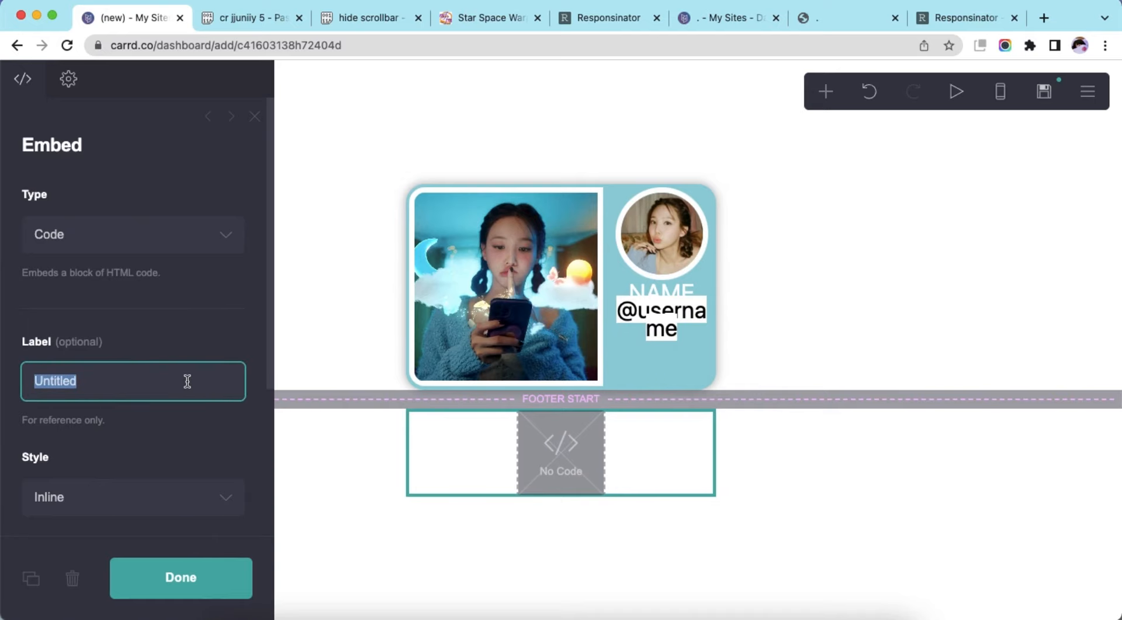
text(fonts)
scroll(213, 366, down, 3)
Switch to the Pastebin page and copy the font code near its end
click(251, 17)
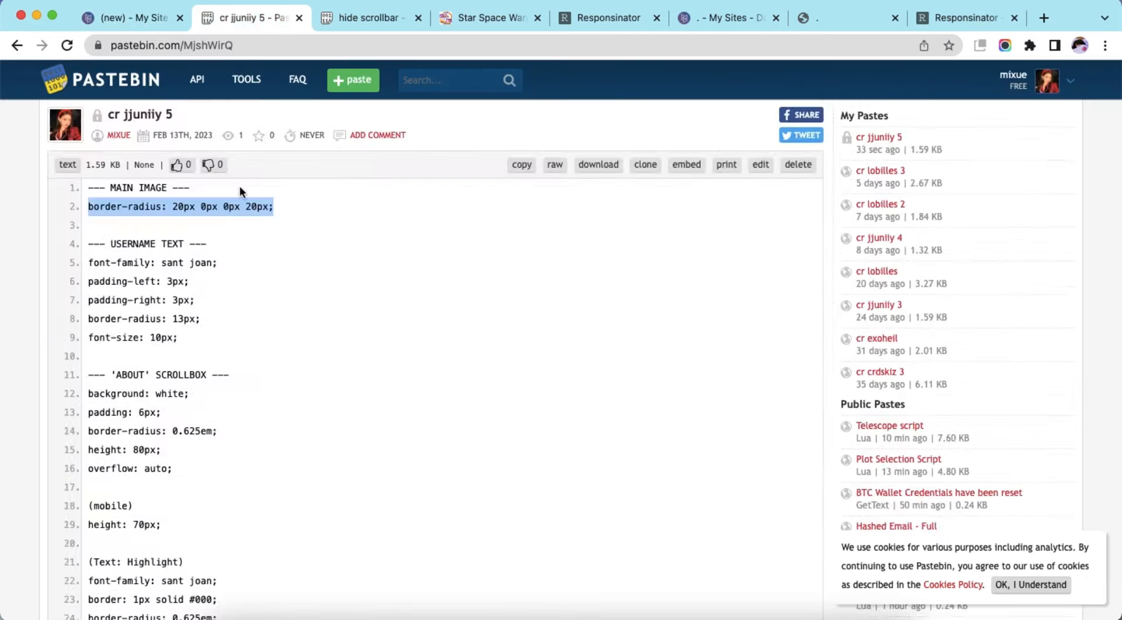
scroll(215, 327, down, 15)
drag(80, 194, 127, 362)
right_click(195, 262)
click(219, 299)
Back in Carrd, paste the font code into the "fonts" embed and copy its "font-family: cutie;" line
click(134, 17)
right_click(93, 430)
click(117, 473)
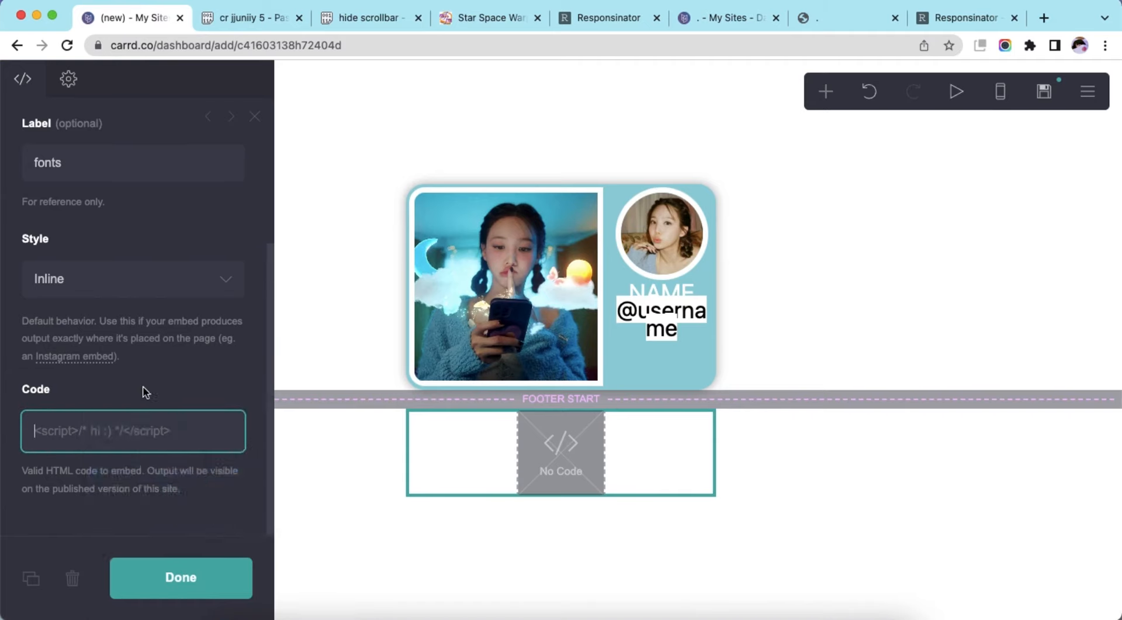
scroll(150, 376, down, 4)
drag(144, 351, 4, 354)
right_click(73, 353)
click(95, 372)
Paste "font-family: cutie;" as the name text's custom Text style
click(678, 322)
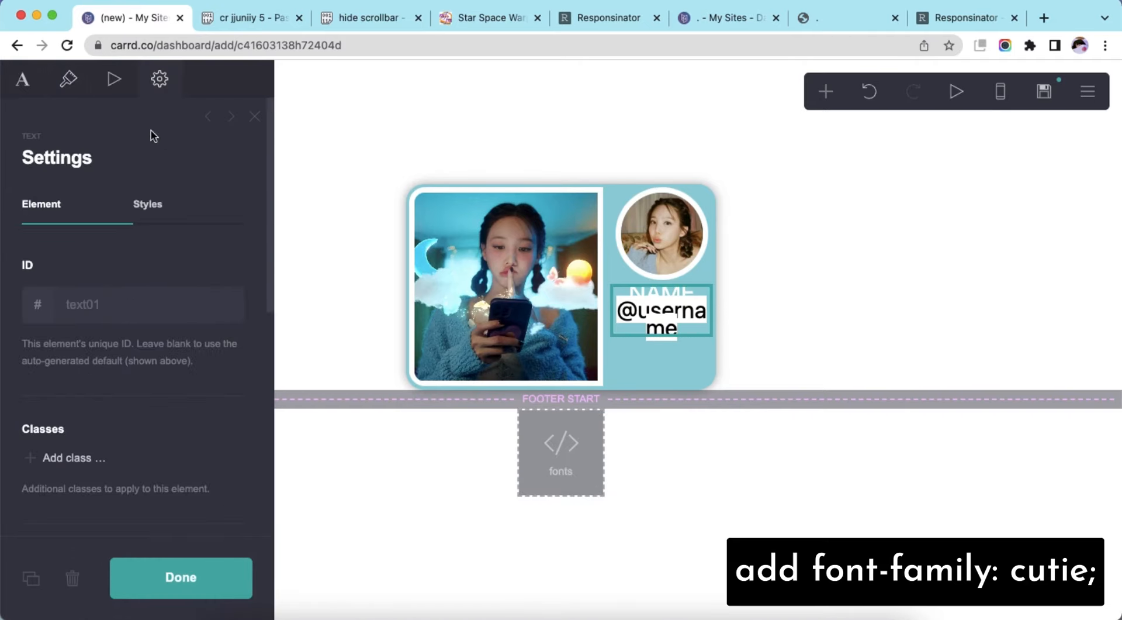
click(199, 217)
click(105, 353)
right_click(111, 348)
click(152, 457)
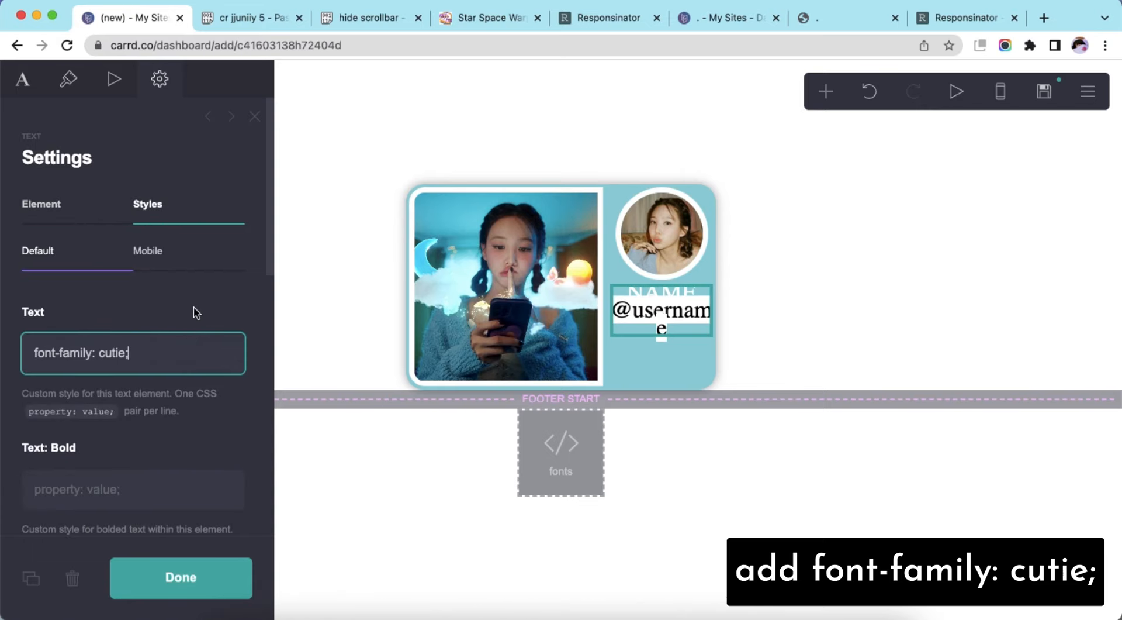
click(661, 326)
click(662, 326)
Switch to the Pastebin page and copy the username text's CSS block, from "font-family: sant joan;" to "font-size: 10px;"
click(251, 17)
scroll(158, 319, up, 8)
scroll(158, 315, up, 15)
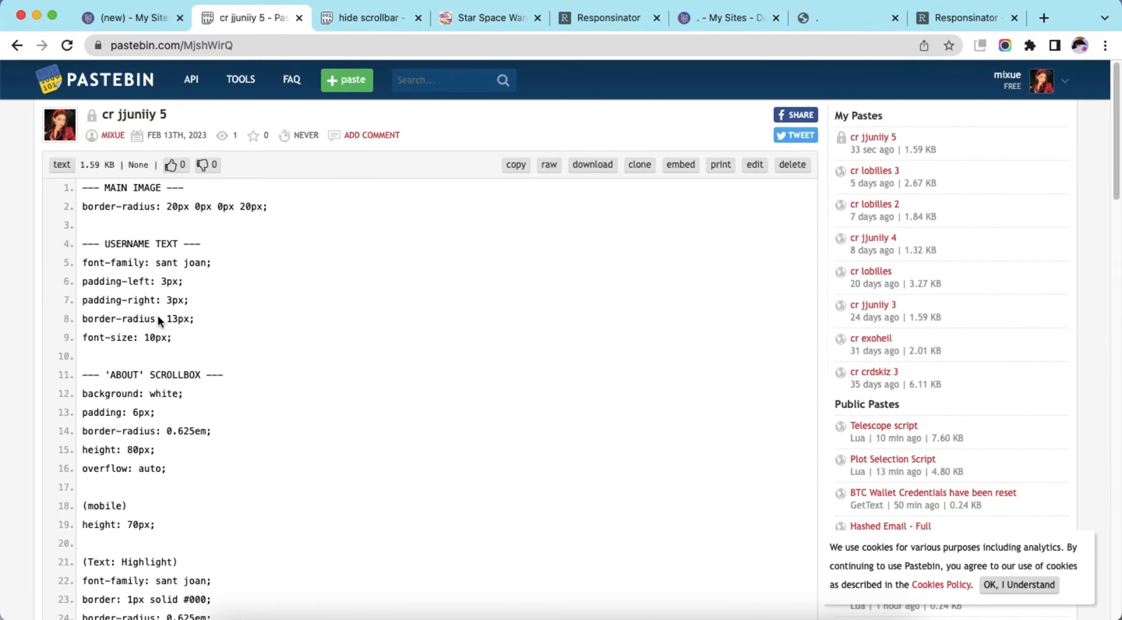
drag(79, 260, 174, 339)
right_click(174, 276)
click(194, 314)
Back in Carrd, paste the copied username CSS as the selected text's custom Text: Highlight style
click(129, 18)
scroll(119, 332, down, 1)
scroll(118, 332, down, 10)
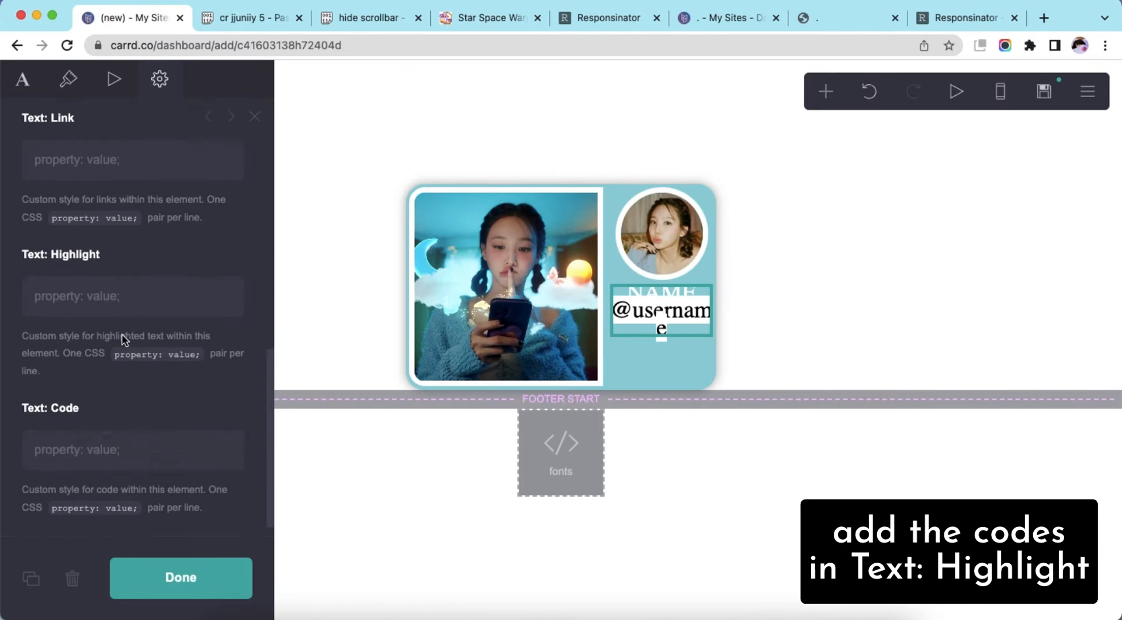
right_click(86, 291)
click(174, 394)
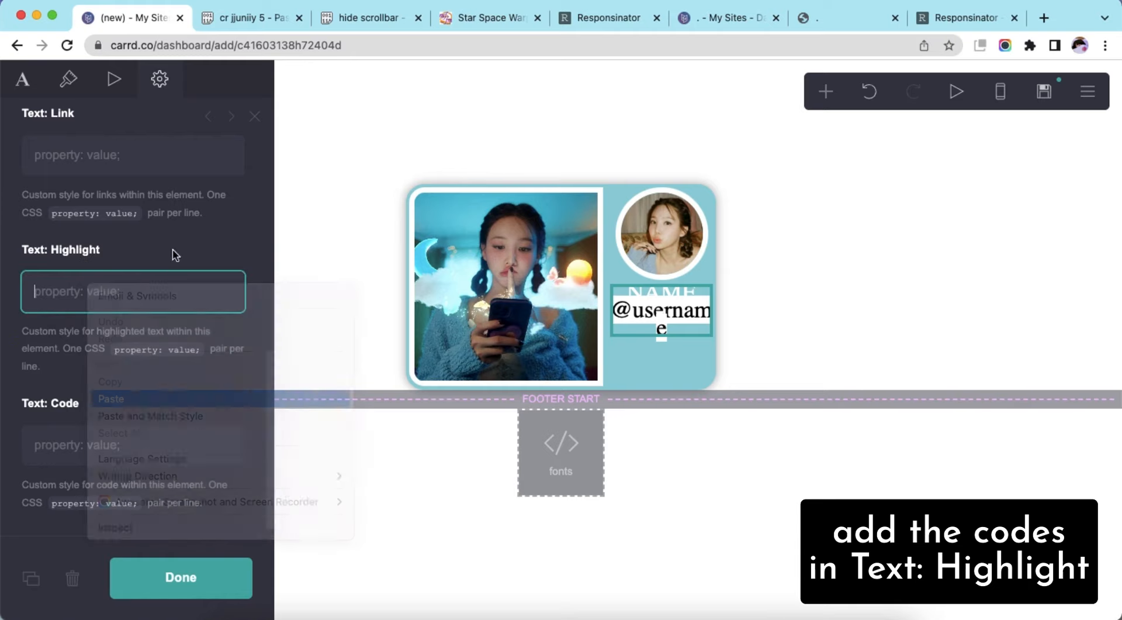
click(808, 309)
Fill in the site's title "." and description, publish it as a template and open its demo
click(1045, 91)
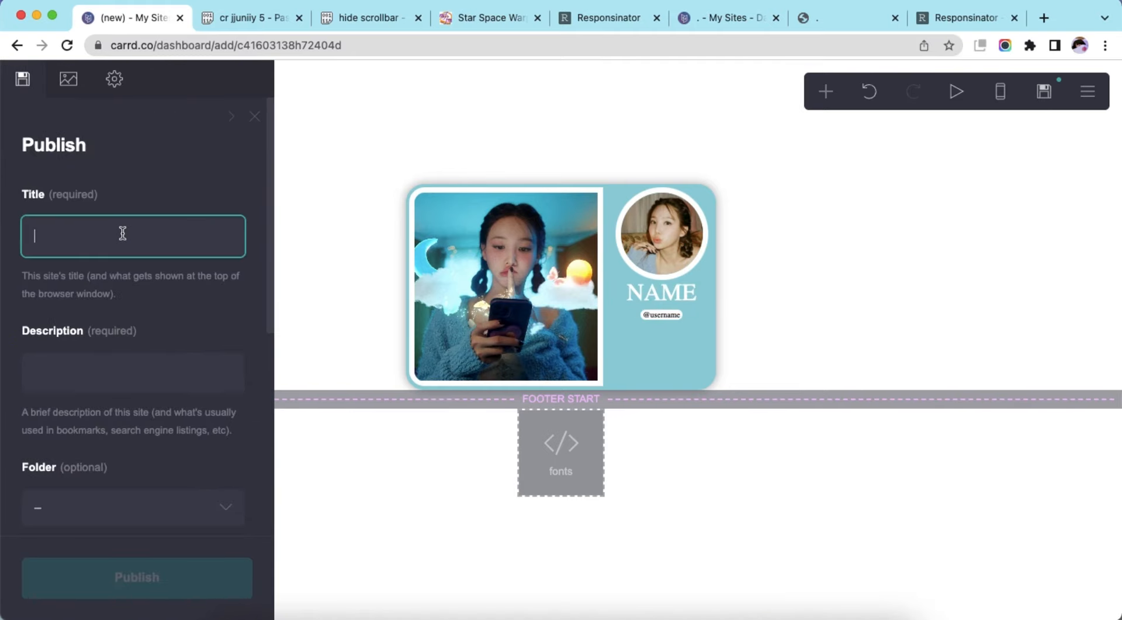
click(132, 377)
scroll(128, 328, down, 5)
click(128, 328)
click(158, 577)
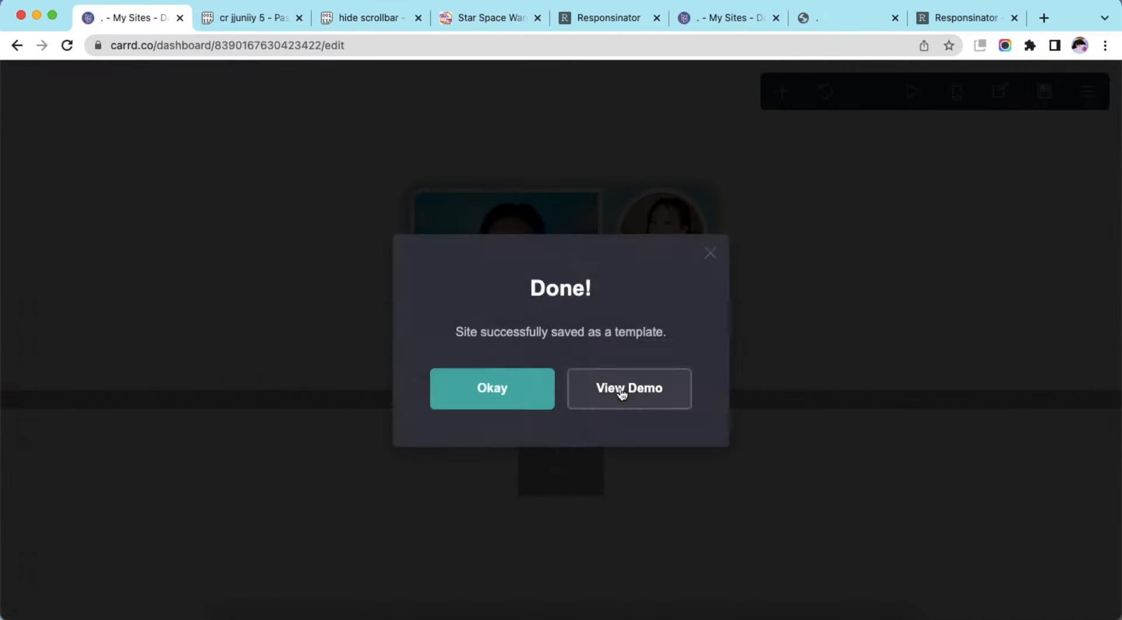
click(621, 389)
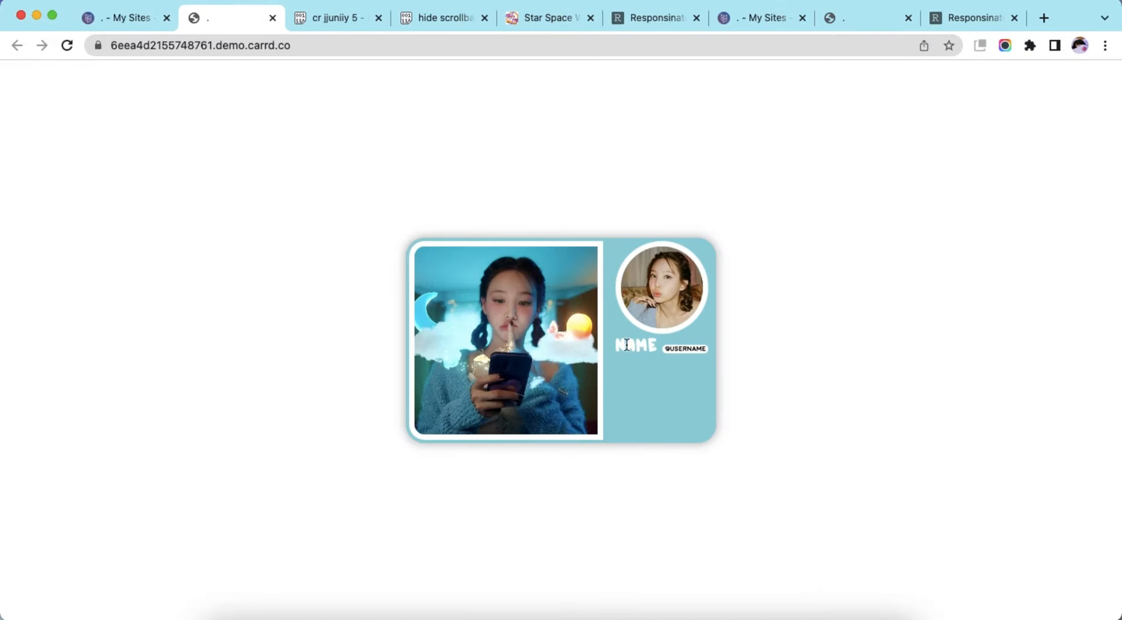
Copy the demo page's URL and load it in Responsinator to preview the card on mobile
right_click(567, 43)
click(832, 141)
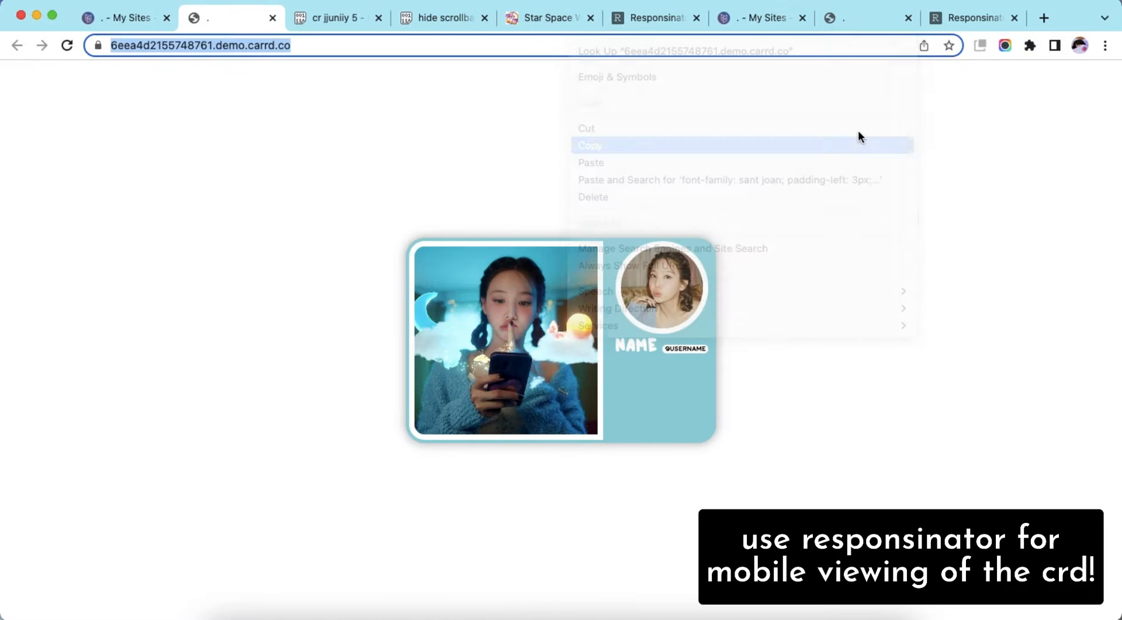
click(654, 17)
right_click(233, 73)
click(283, 182)
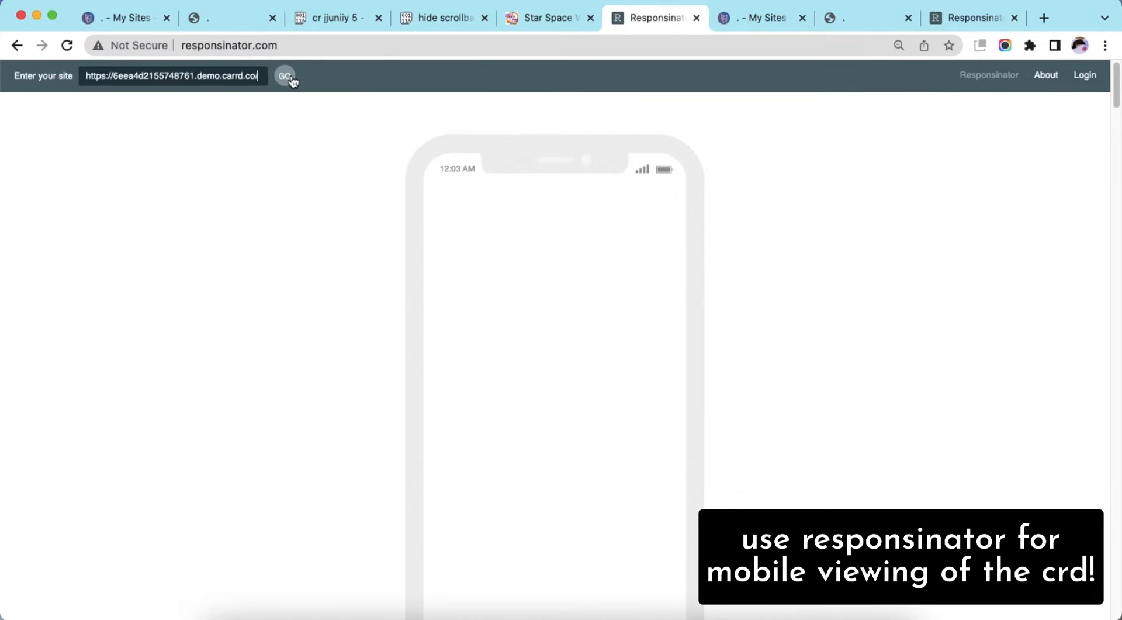
click(285, 75)
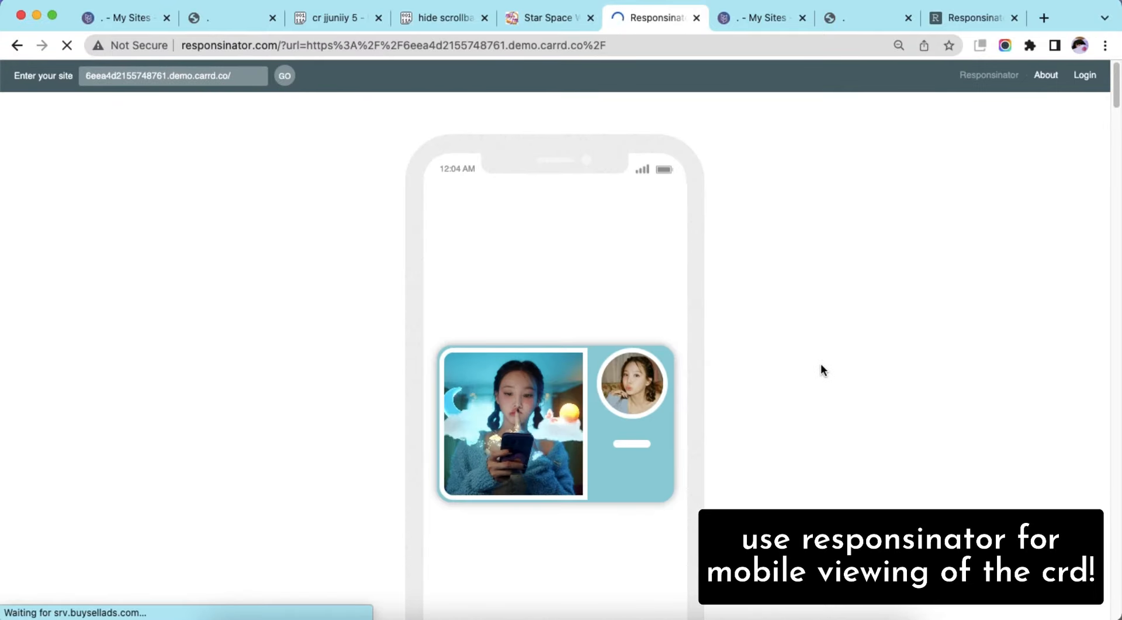
Return to Carrd and add a new text element directly below the username
click(127, 18)
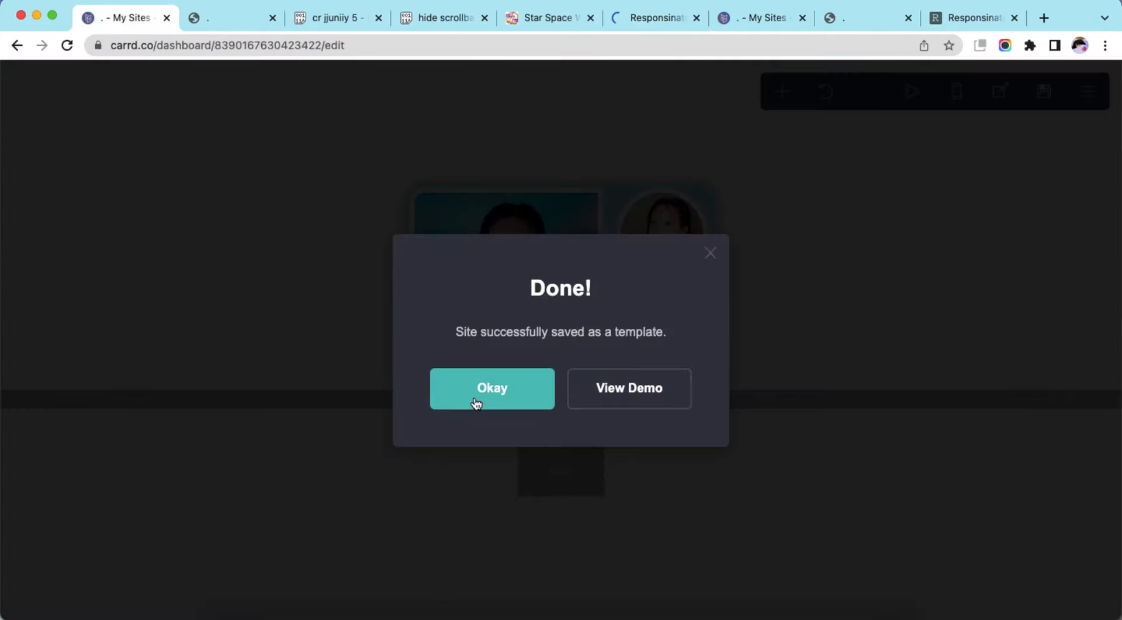
click(488, 393)
click(783, 92)
click(643, 164)
drag(554, 496, 672, 321)
Clear the new text element's custom Text and Text: Highlight styles
triple_click(173, 345)
key(BackSpace)
scroll(137, 347, down, 5)
scroll(137, 348, down, 5)
click(138, 345)
key(super+a)
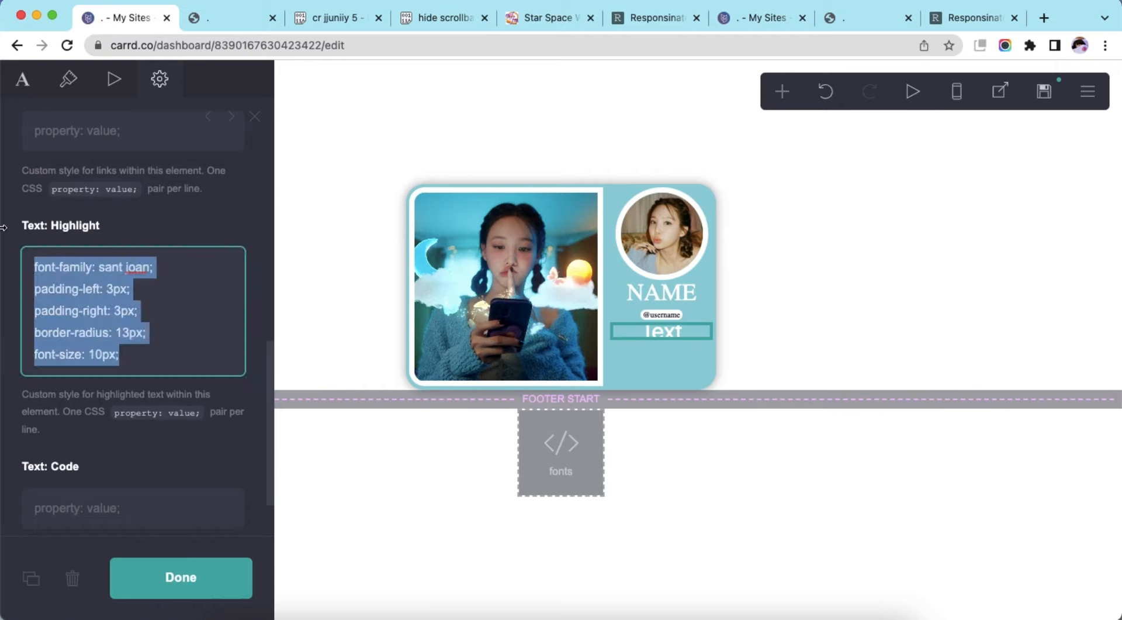
key(BackSpace)
scroll(142, 386, up, 10)
click(147, 245)
click(37, 245)
Enter "pronouns age info info info info" and a second paragraph, "==o_o== your interests etc" followed by repeated "info", as the new text
click(27, 95)
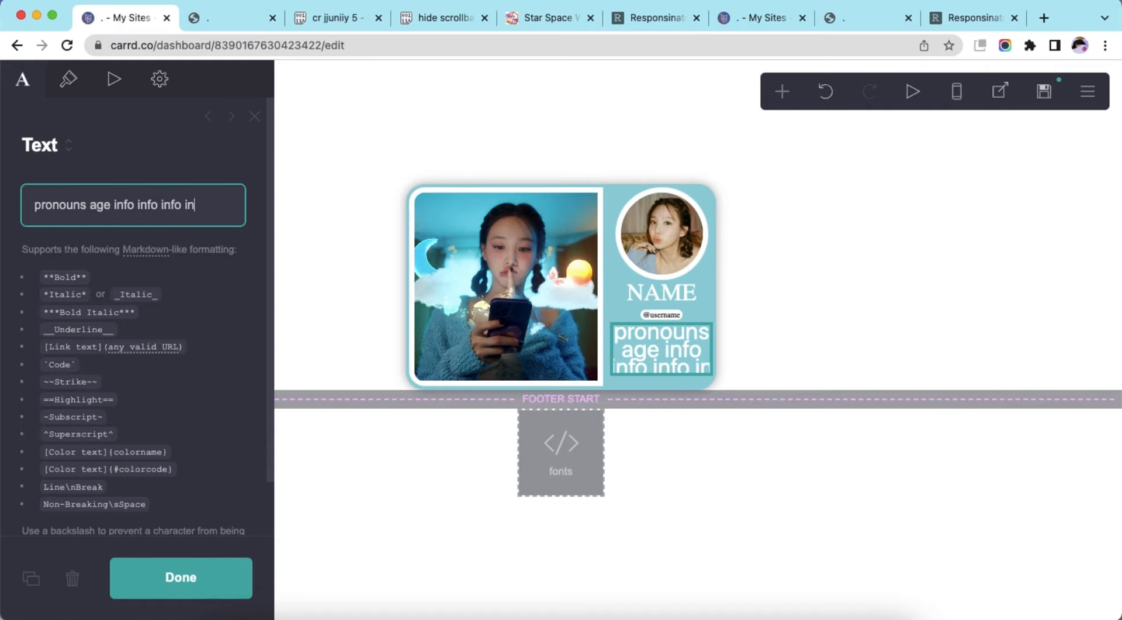
text(nfo)
key(Return)
key(Return)
text(==o_o==)
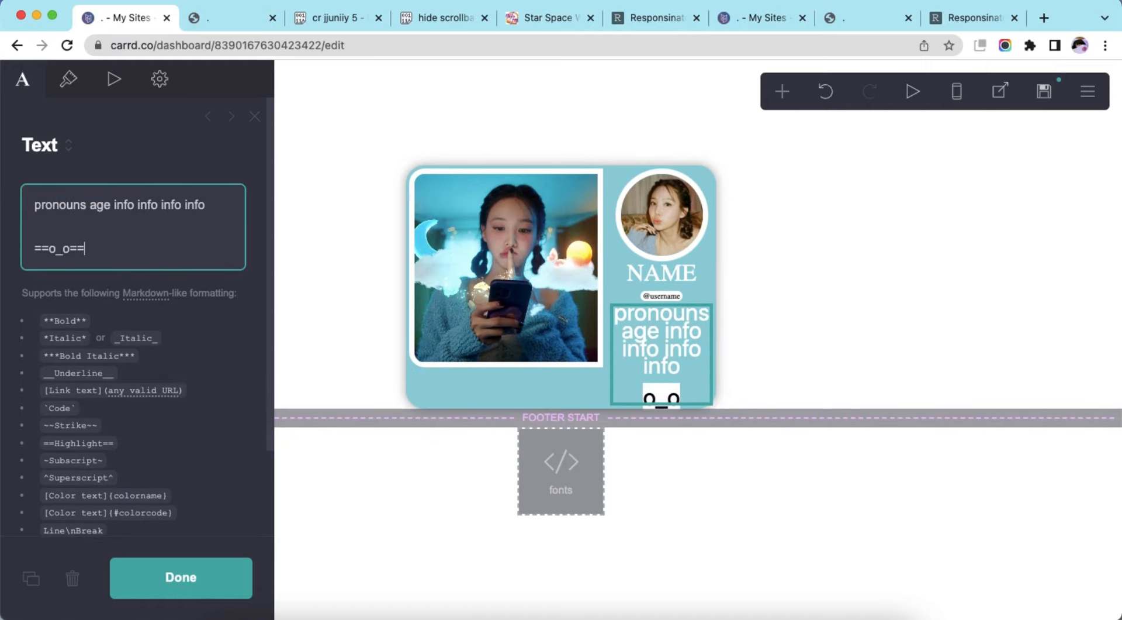
text( your interests etc info info info info info info info info info info info info info info info)
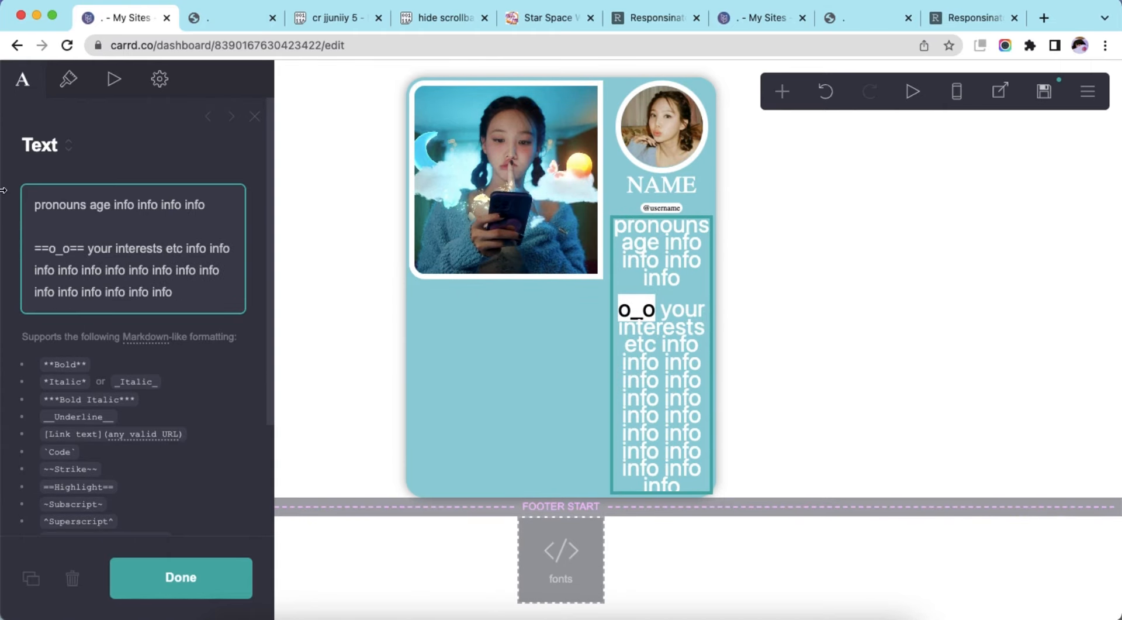
Set the about text's colour to #000000 and clear its highlight text colour
click(67, 79)
click(151, 255)
drag(102, 380, 13, 509)
click(149, 218)
click(110, 328)
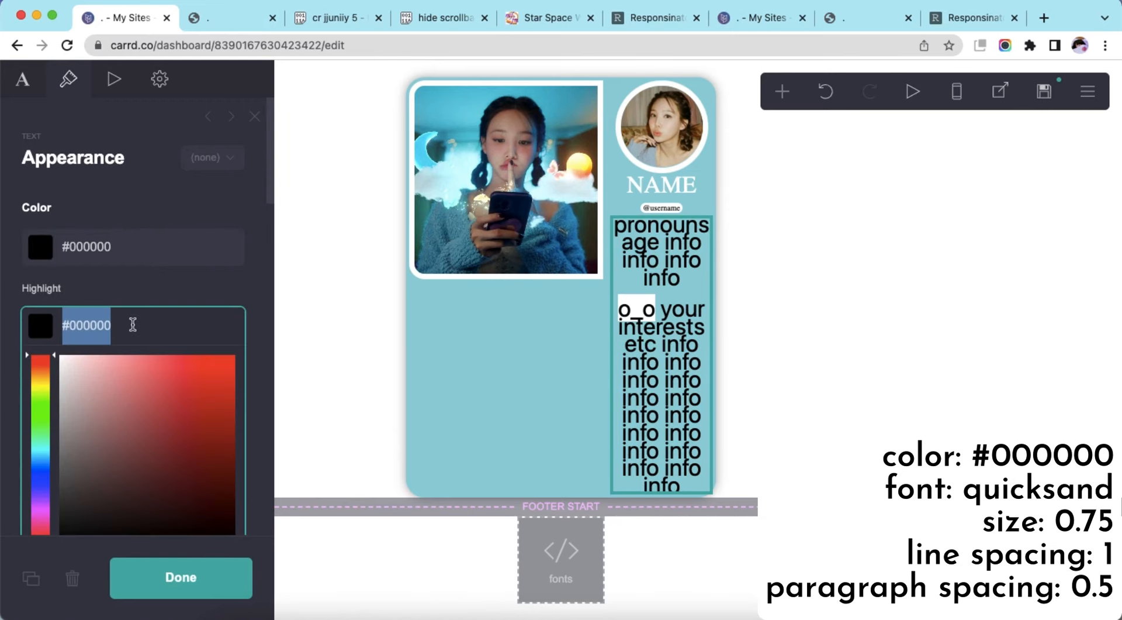
key(BackSpace)
click(129, 290)
Set the about text's font to Quicksand and its size to 0.75
click(178, 429)
scroll(179, 430, down, 20)
click(178, 430)
click(236, 263)
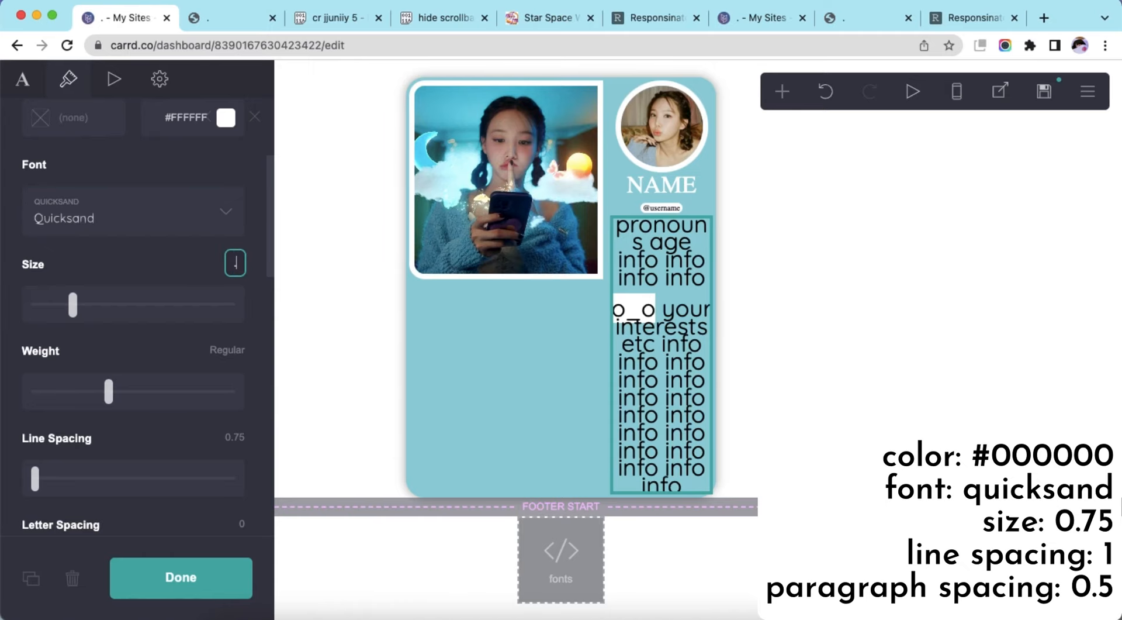
text(0.75)
key(Return)
Set the about text's line spacing to 1 and its paragraph spacing to 0.5
key(Return)
scroll(167, 406, down, 6)
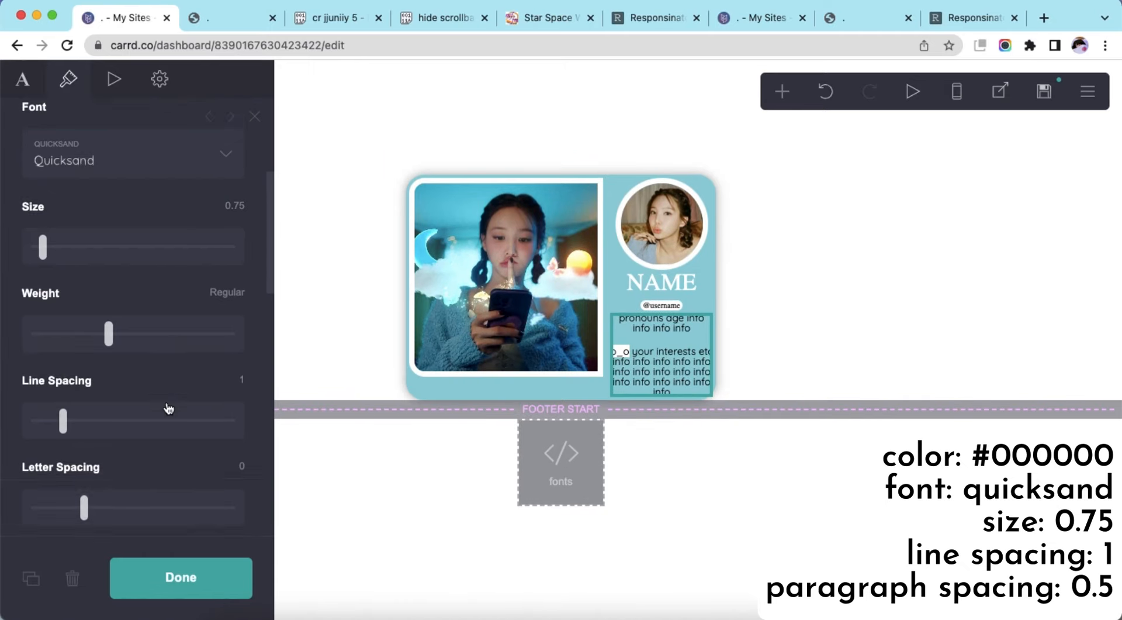
click(35, 297)
scroll(152, 350, down, 5)
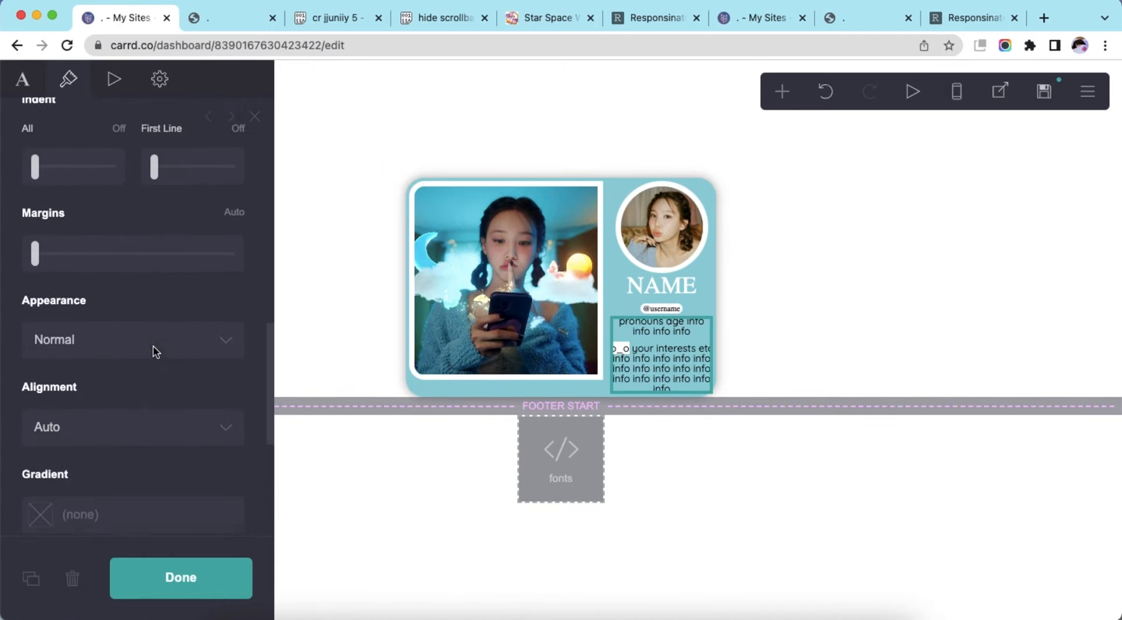
click(766, 318)
Open the about text's style settings, then copy the 'ABOUT' scrollbox CSS from "background: white;" to "overflow: auto;" on Pastebin
click(651, 364)
click(161, 80)
click(328, 18)
scroll(153, 281, down, 2)
drag(82, 287, 83, 380)
right_click(189, 321)
click(201, 353)
Back in Carrd, paste the scrollbox CSS as the about text's default custom Text style
click(123, 18)
right_click(106, 349)
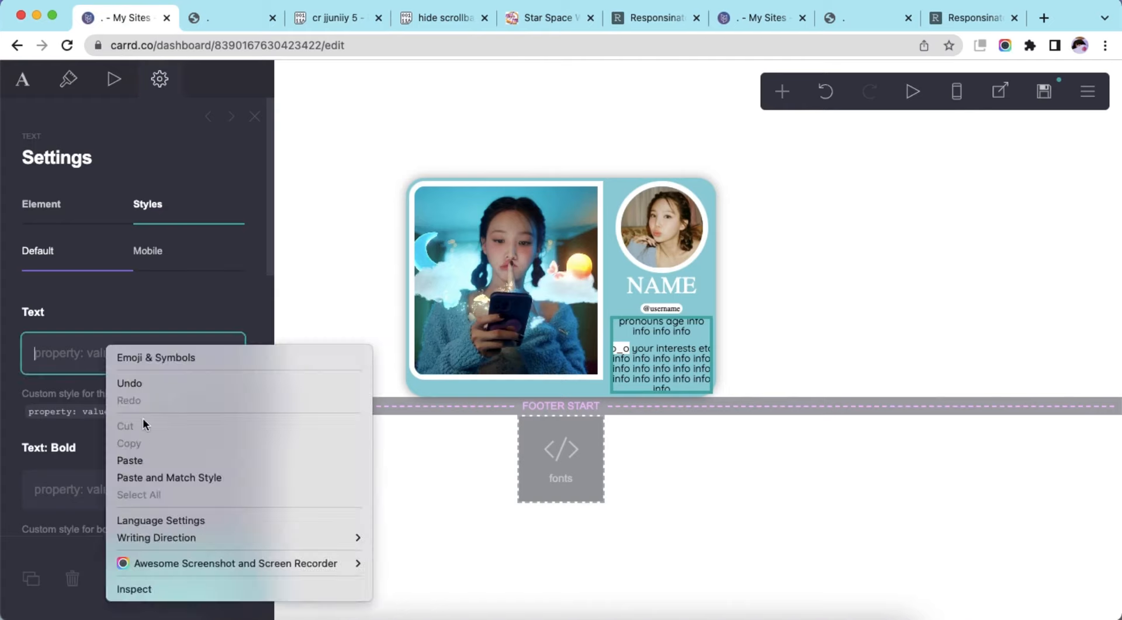
click(155, 459)
click(826, 299)
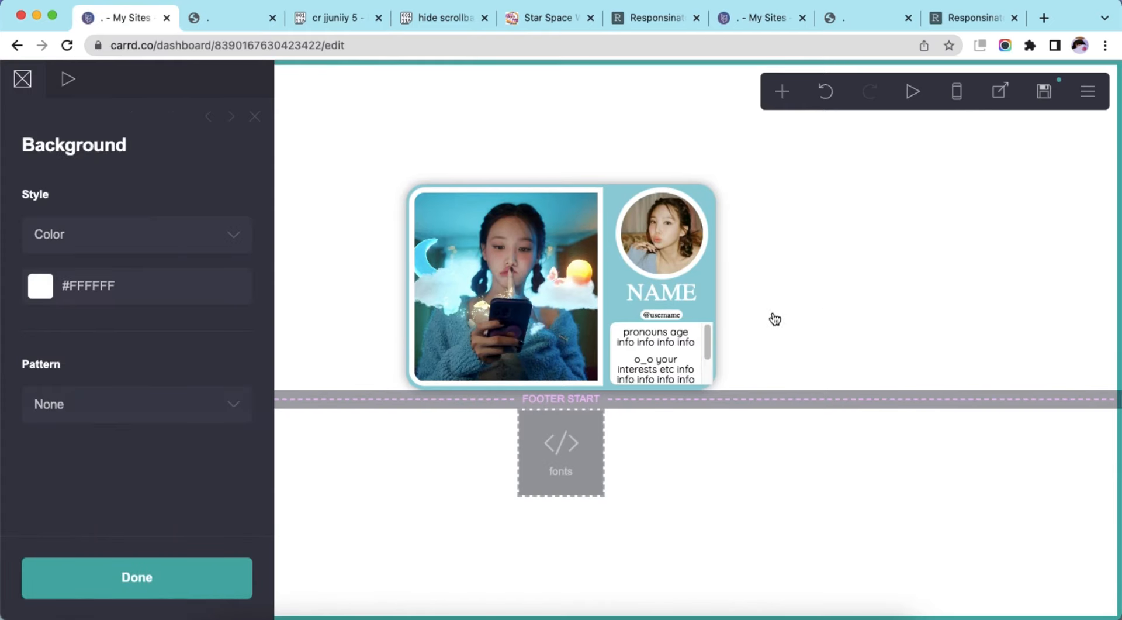
Show the about text in mobile view and copy the "height: 70px;" mobile line from Pastebin
click(651, 361)
click(957, 90)
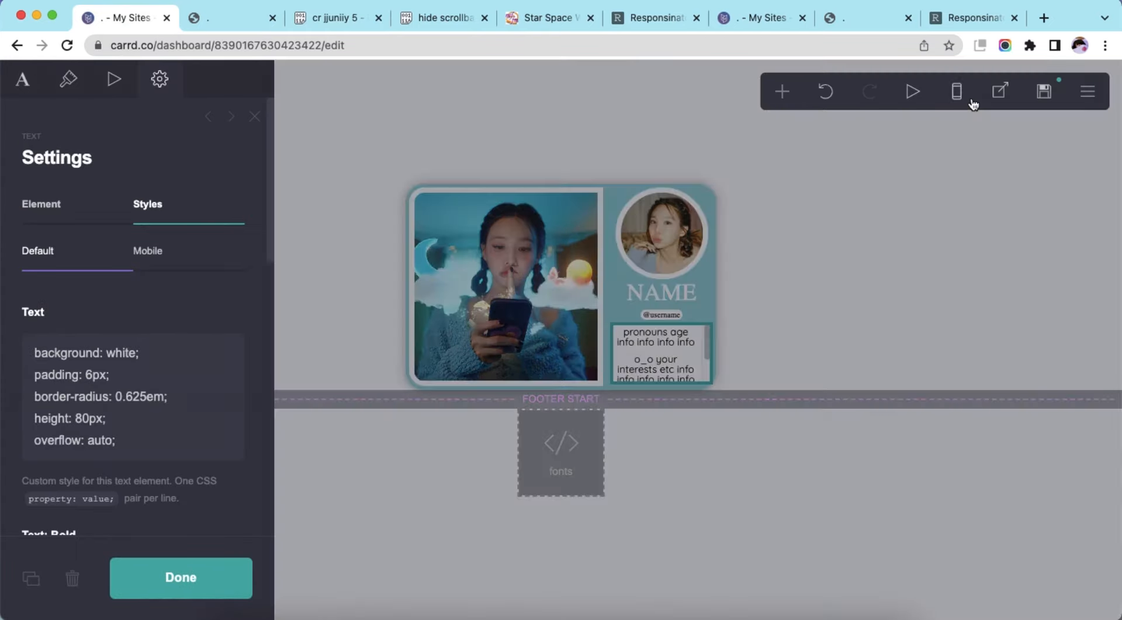
click(336, 17)
drag(159, 417, 88, 416)
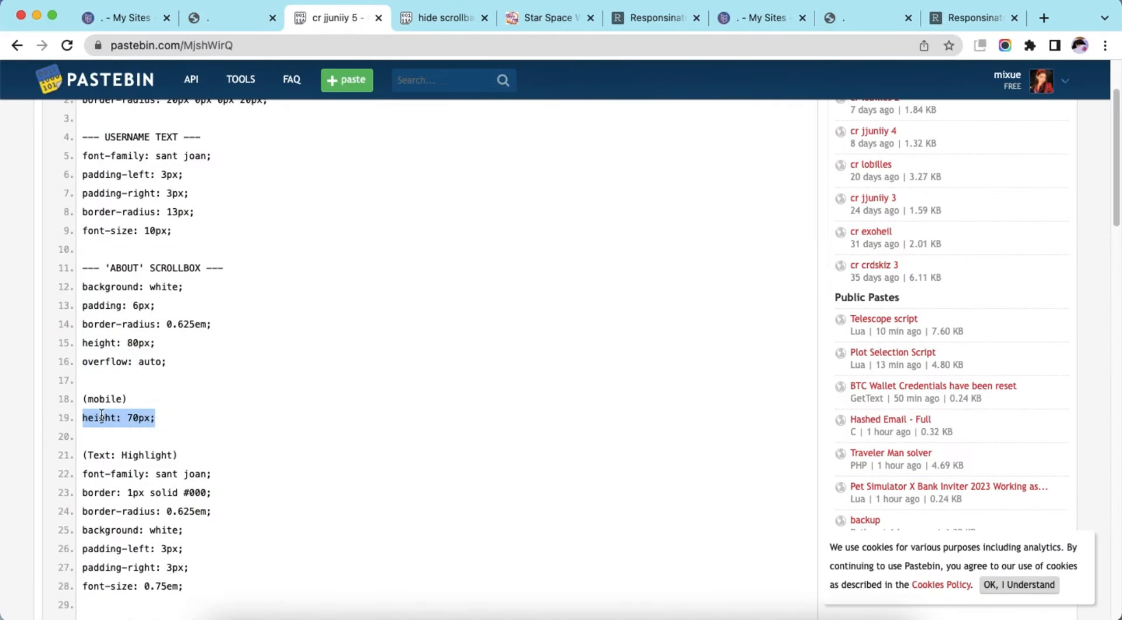
right_click(103, 414)
click(140, 444)
Paste "height: 70px;" in Carrd as the about text's mobile custom Text style
click(123, 18)
right_click(119, 345)
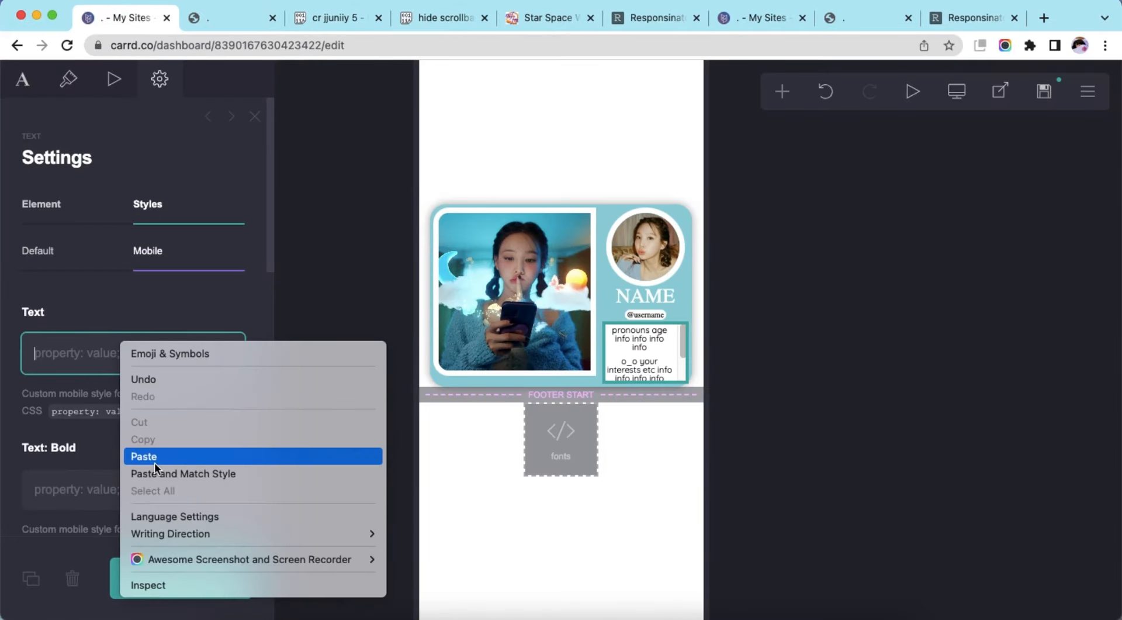
click(155, 458)
click(620, 540)
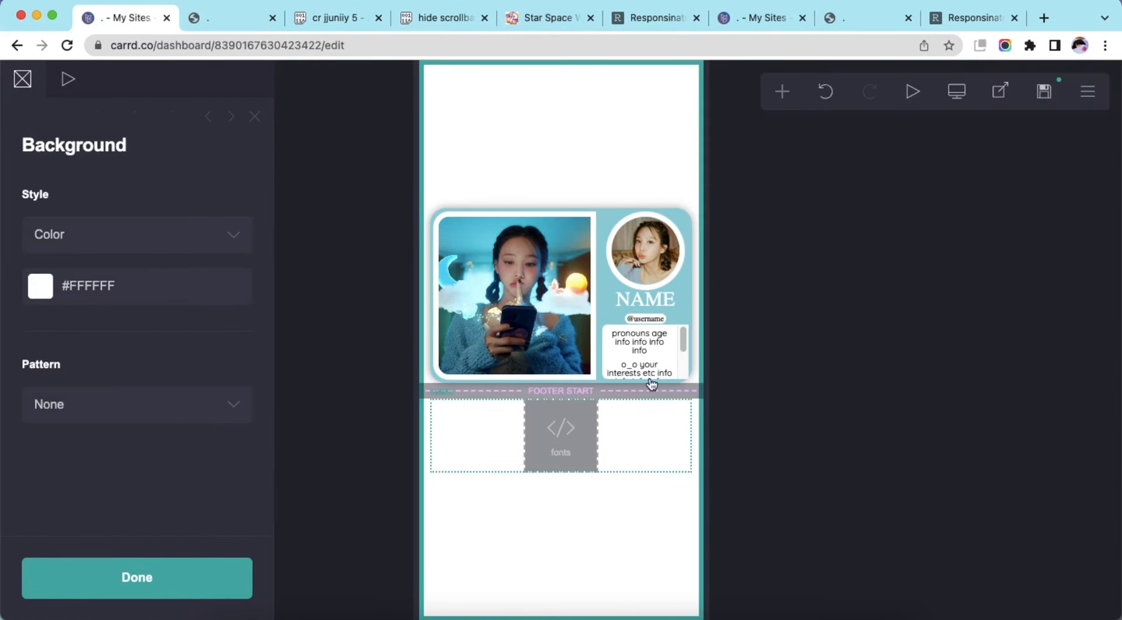
Return to desktop view, reselect the about text and copy the (Text: Highlight) CSS block from Pastebin
click(963, 106)
click(675, 351)
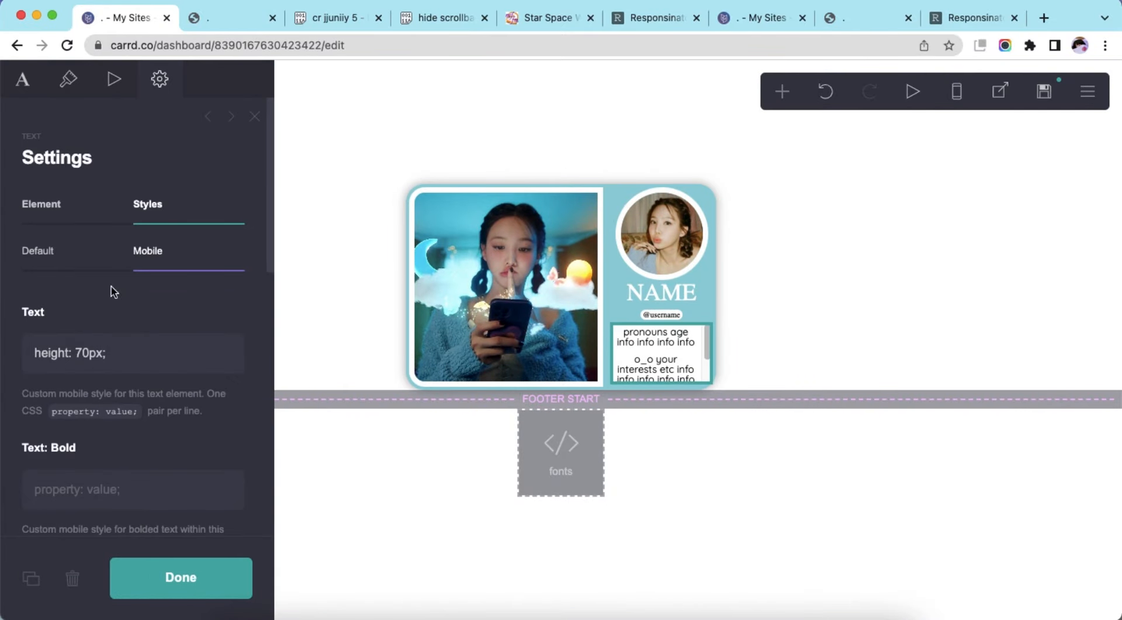
click(339, 17)
scroll(350, 292, down, 2)
drag(82, 361, 186, 474)
right_click(209, 415)
click(252, 451)
Paste the copied highlight CSS in Carrd as the about text's default custom Text: Highlight style
click(123, 18)
scroll(128, 352, down, 6)
scroll(127, 353, down, 3)
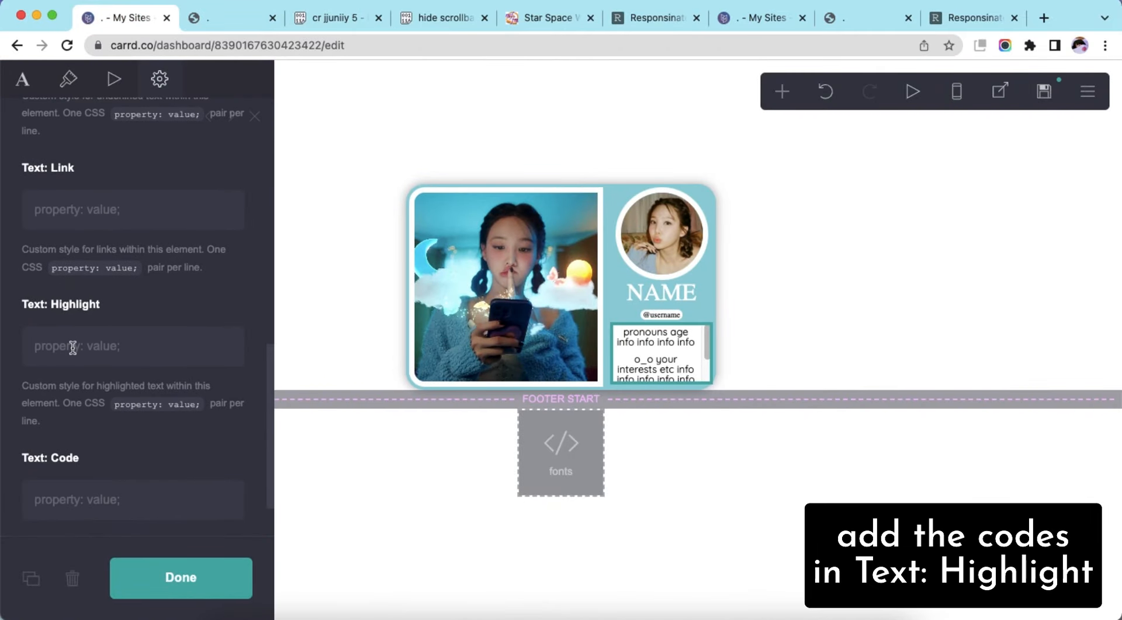
right_click(72, 346)
click(128, 458)
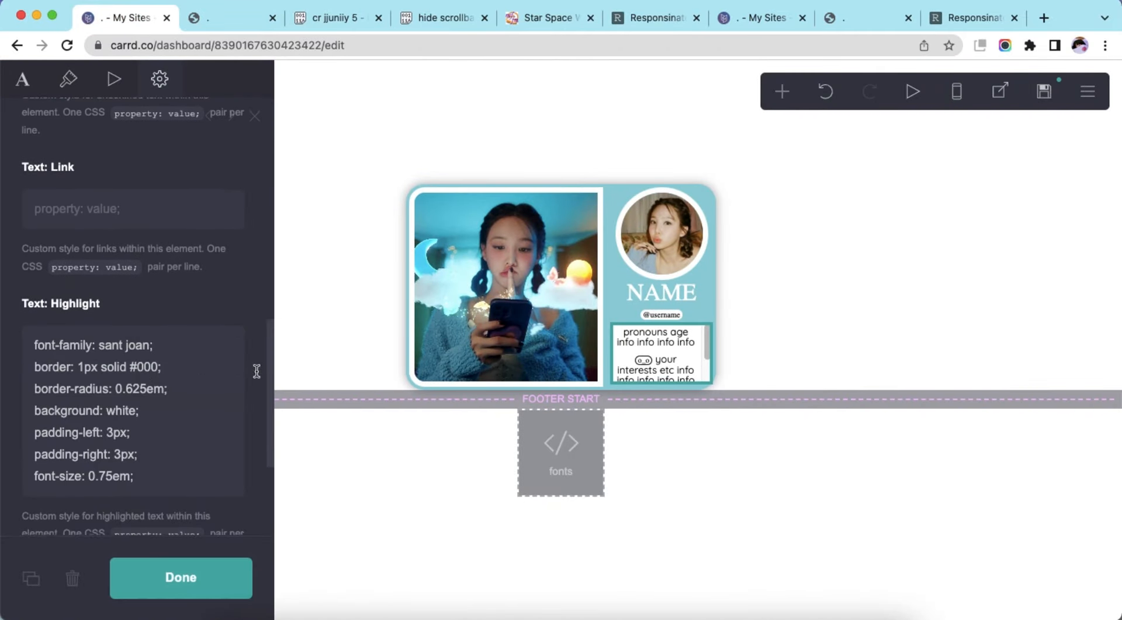
click(856, 337)
Change the border colour in the about text's highlight style to #93D0D9
click(655, 368)
scroll(176, 368, down, 10)
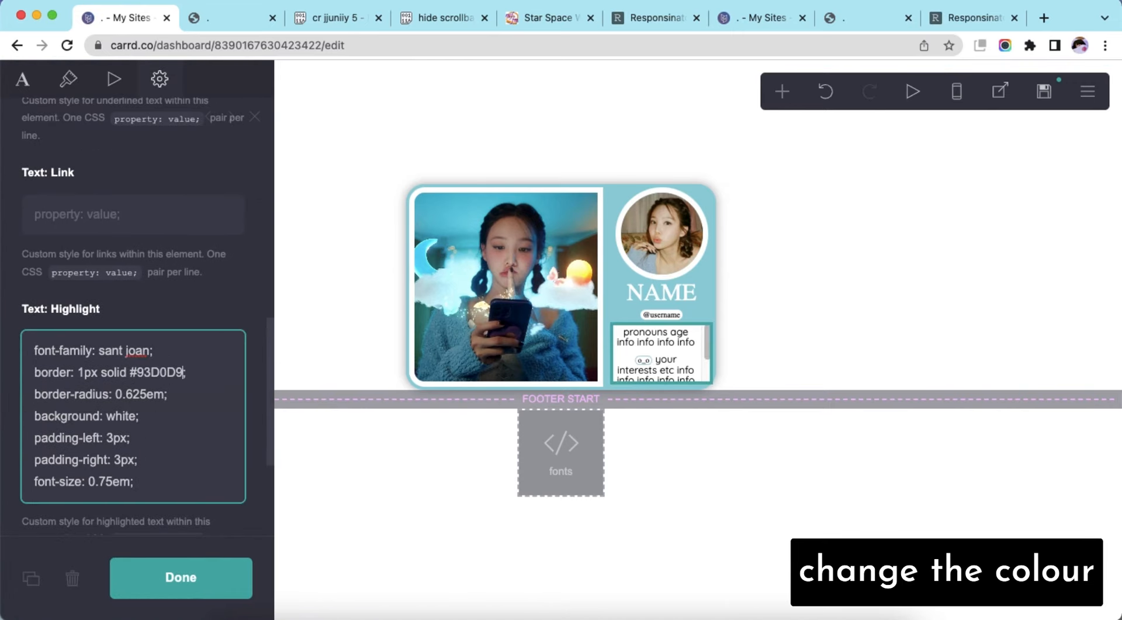
click(803, 338)
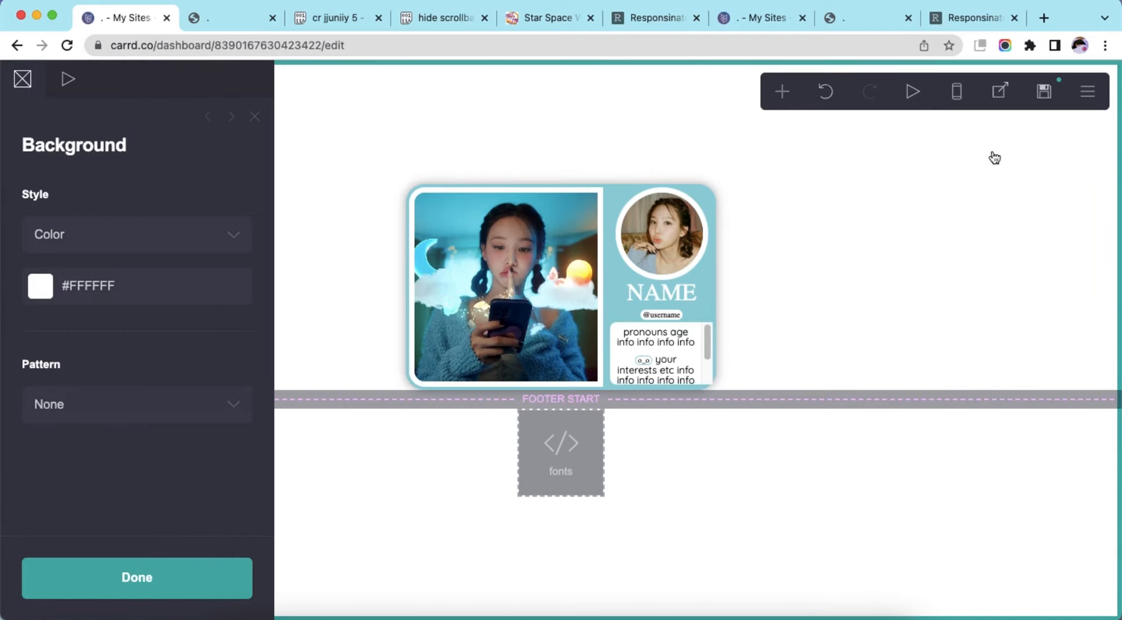
Republish the site as a template and view the updated demo
click(1040, 94)
click(231, 574)
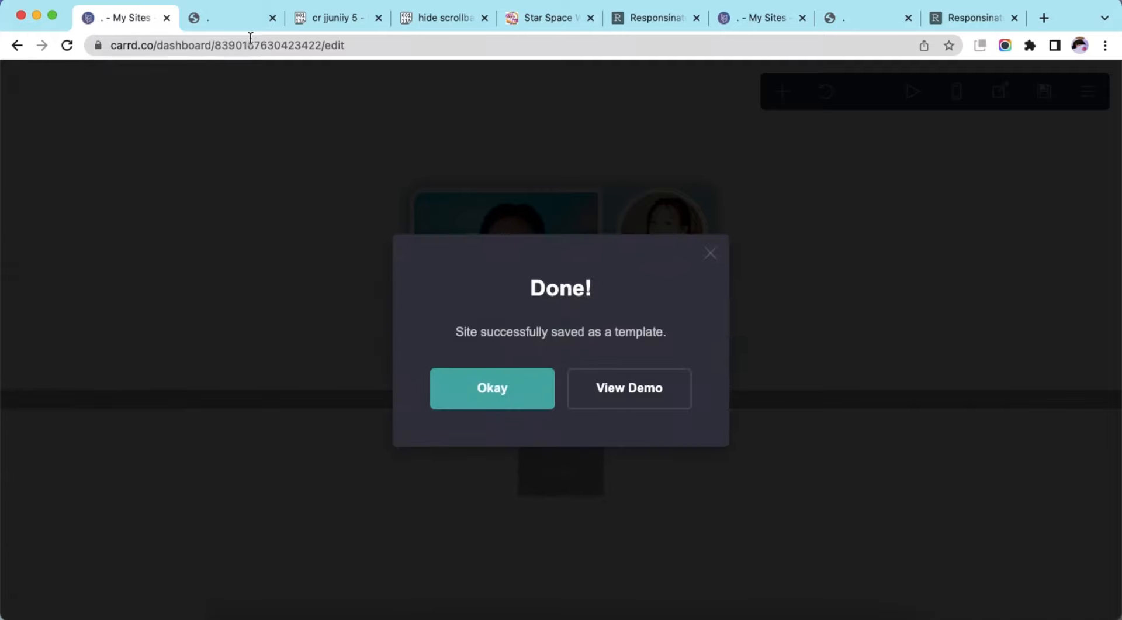
click(629, 386)
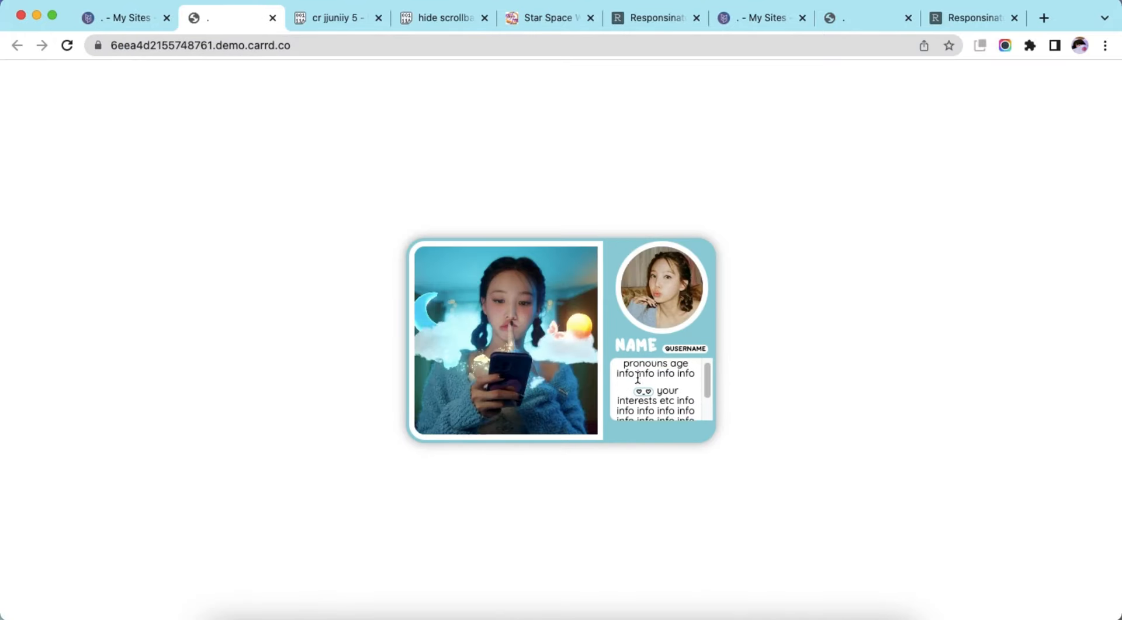
Return to Carrd and add a code embed below the fonts embed, labelled "hide scrollbar"
click(151, 27)
click(491, 386)
click(782, 91)
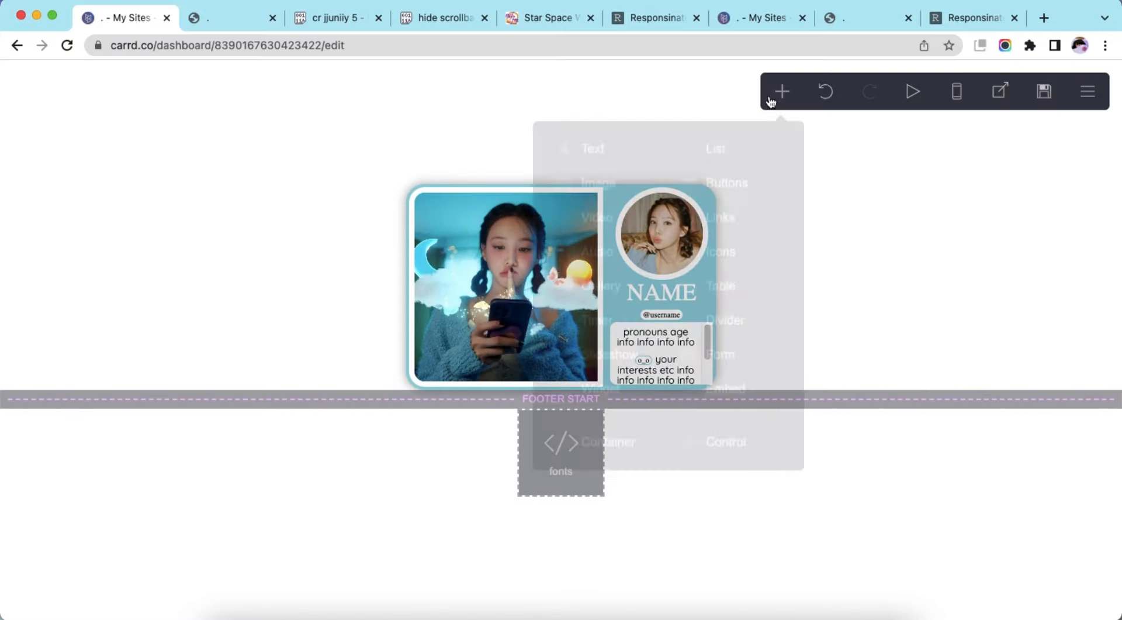
click(744, 383)
text(hi)
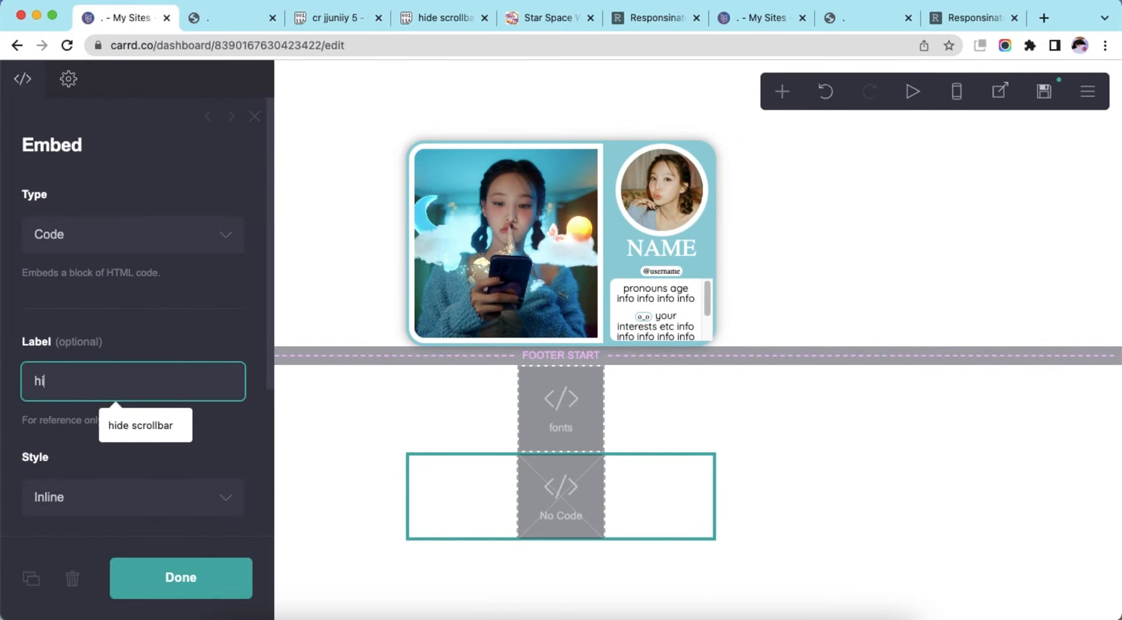
text(de scrollbar)
key(Return)
scroll(152, 350, down, 4)
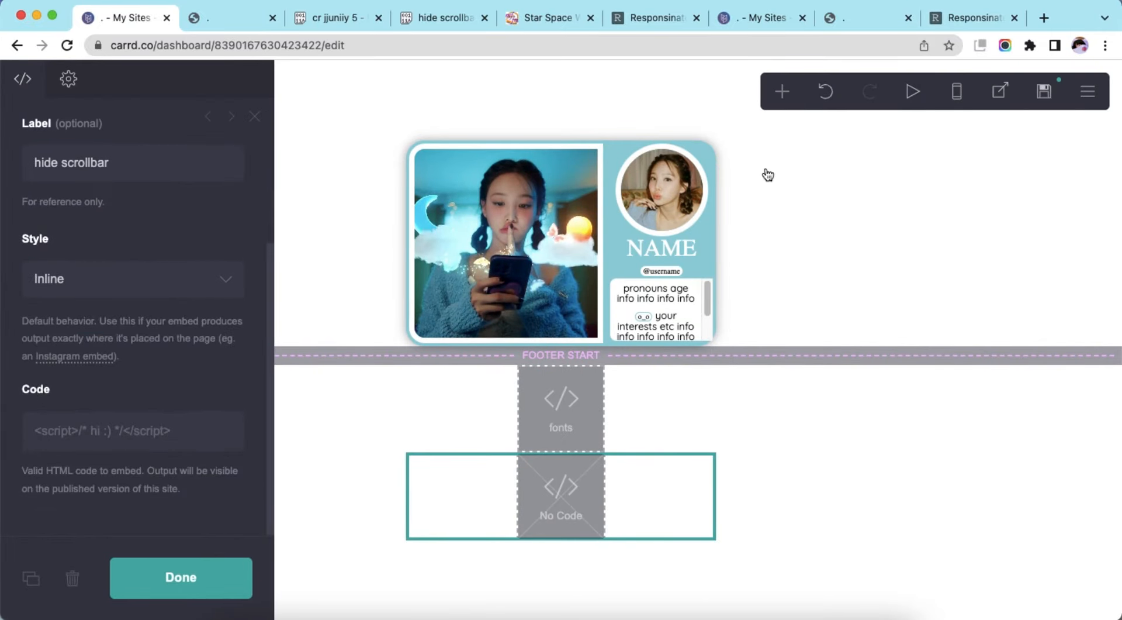
Copy the code from the hide scrollbar page, paste it into the new embed and republish the site as a template
click(453, 19)
click(516, 164)
click(88, 20)
click(117, 424)
right_click(117, 423)
click(140, 475)
click(1044, 91)
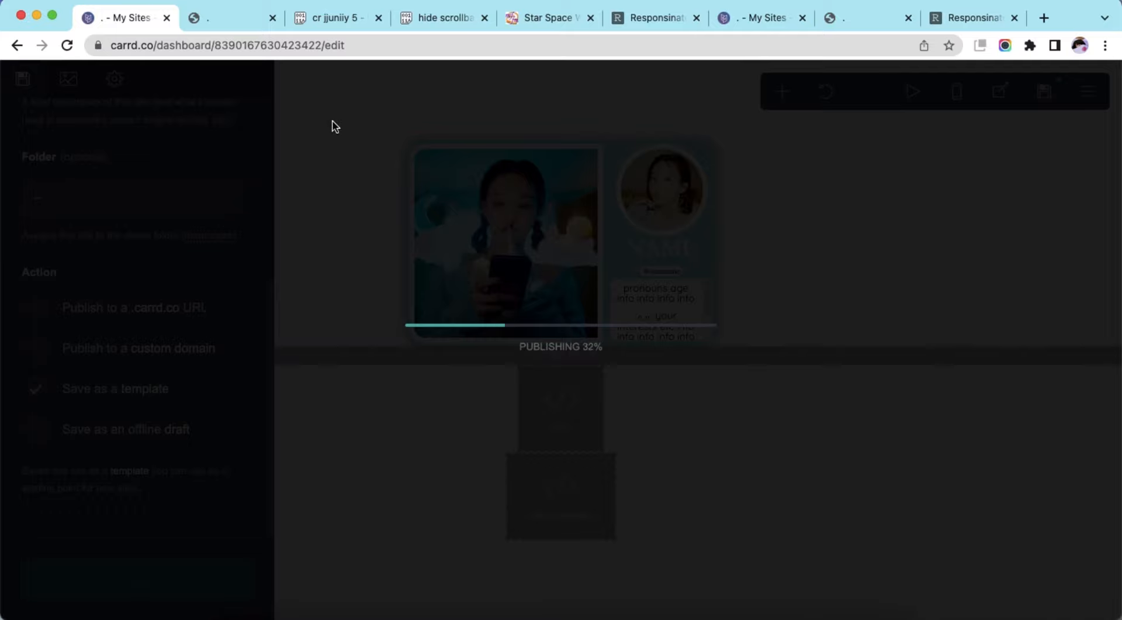
Reload the published demo page and check how the card's about box looks without a scrollbar
click(231, 17)
click(234, 45)
key(Return)
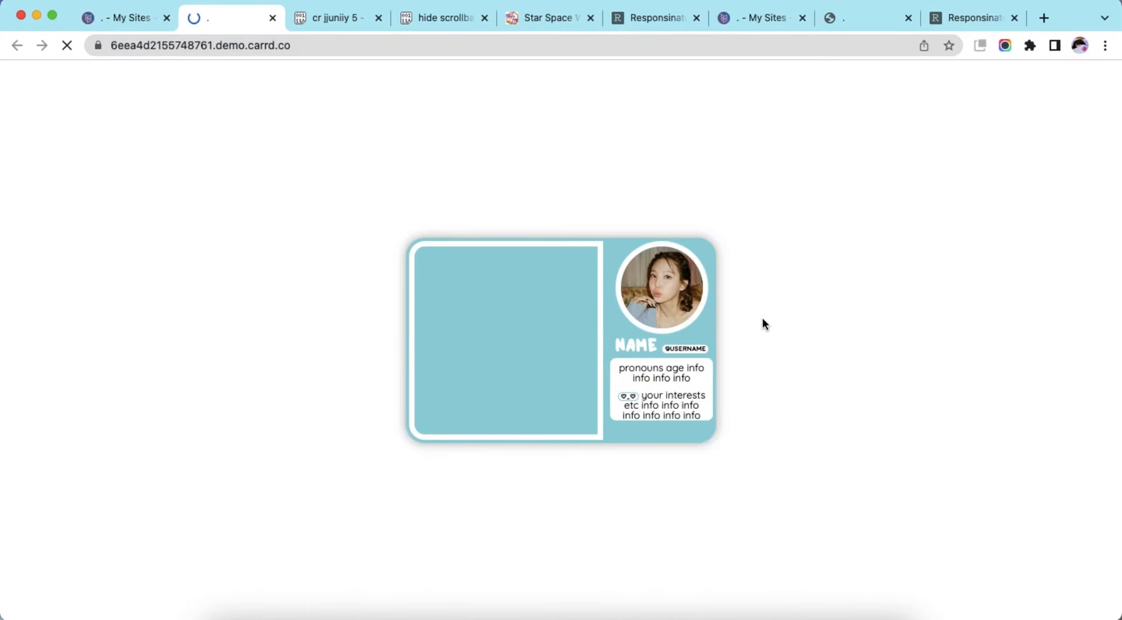
scroll(653, 388, down, 2)
scroll(651, 384, up, 2)
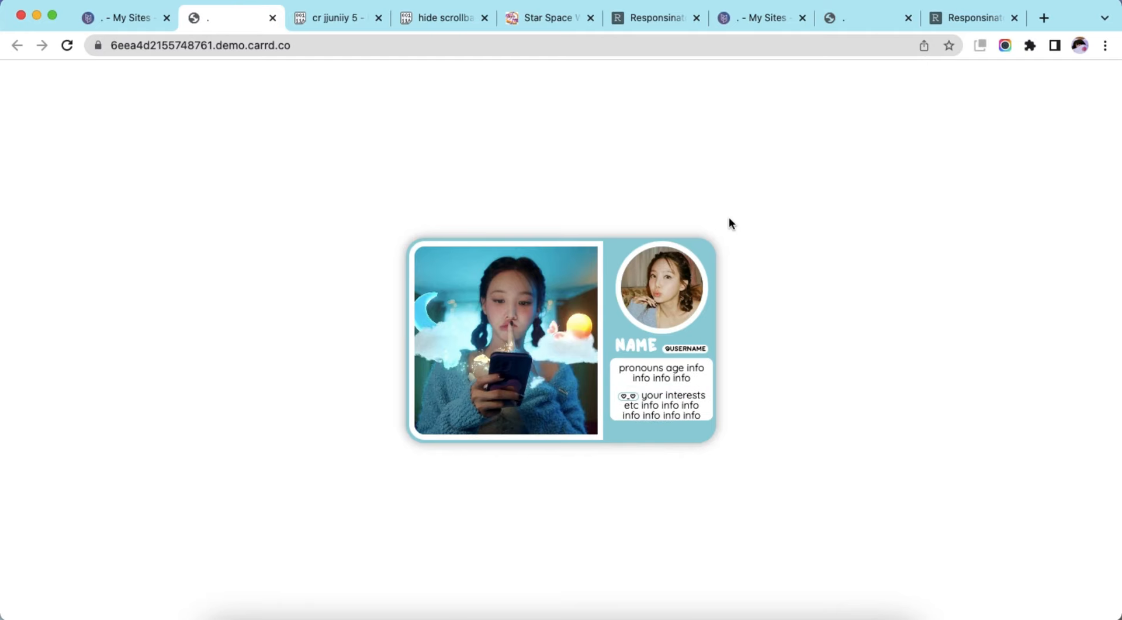
Reload the Responsinator preview and check the card on the phone layout
click(649, 20)
click(627, 47)
key(Return)
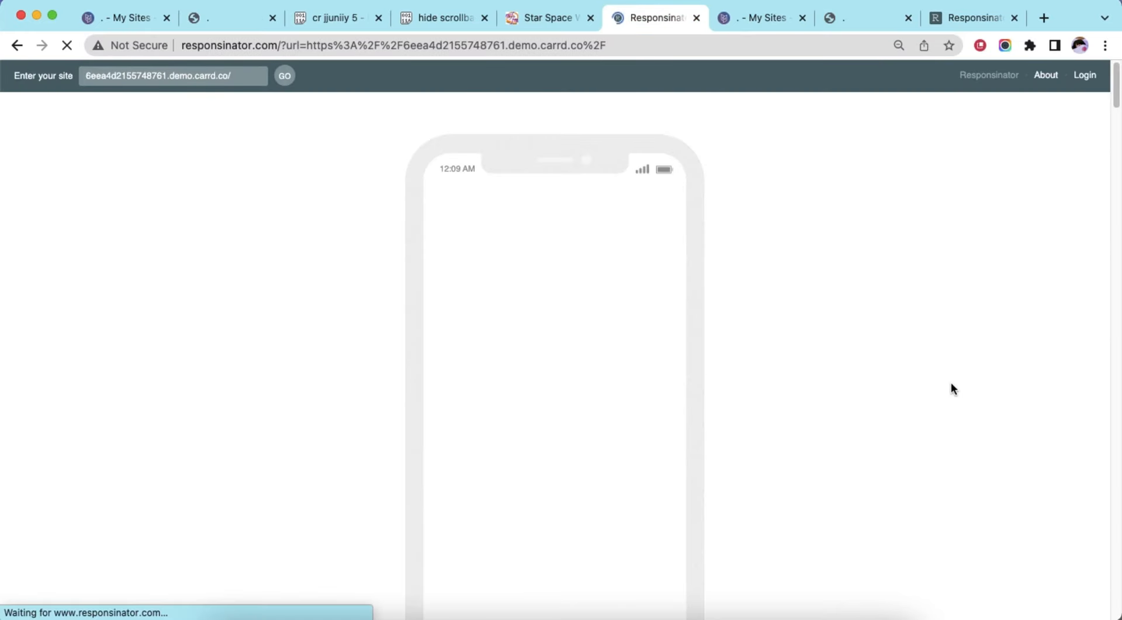
scroll(907, 409, down, 1)
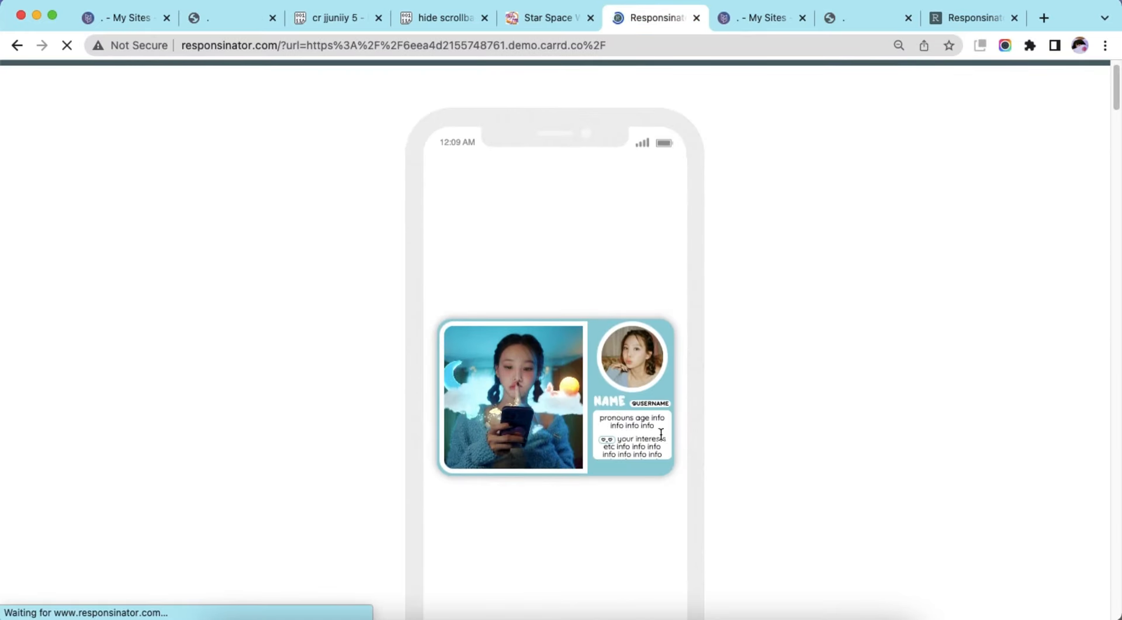
scroll(354, 128, up, 1)
Return to the Carrd editor, dismiss the publish message and add a text element below the about box
click(140, 19)
click(459, 383)
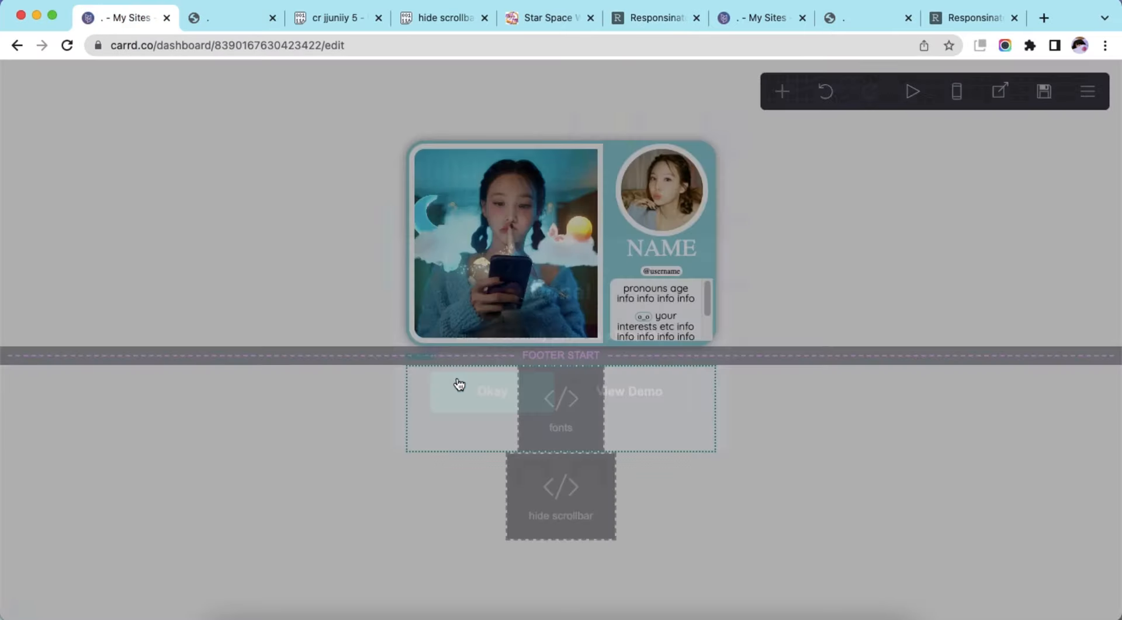
click(679, 316)
click(782, 91)
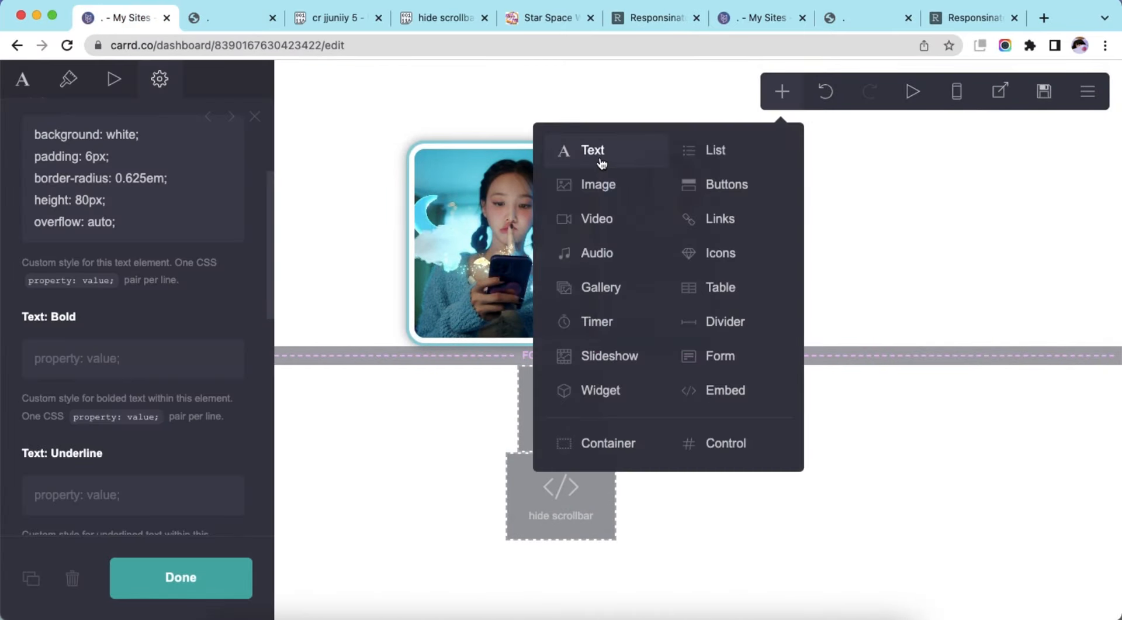
click(602, 163)
Clear the inherited text CSS from the new element's default and mobile styles
click(147, 442)
key(ctrl+a)
key(BackSpace)
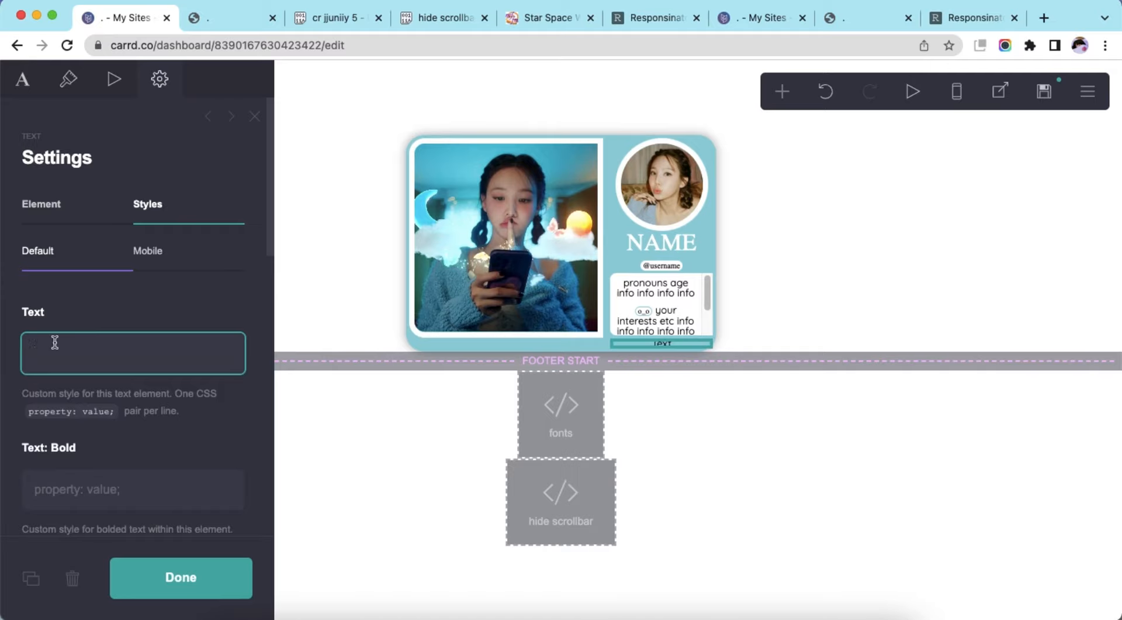
click(148, 250)
click(141, 345)
key(ctrl+a)
key(BackSpace)
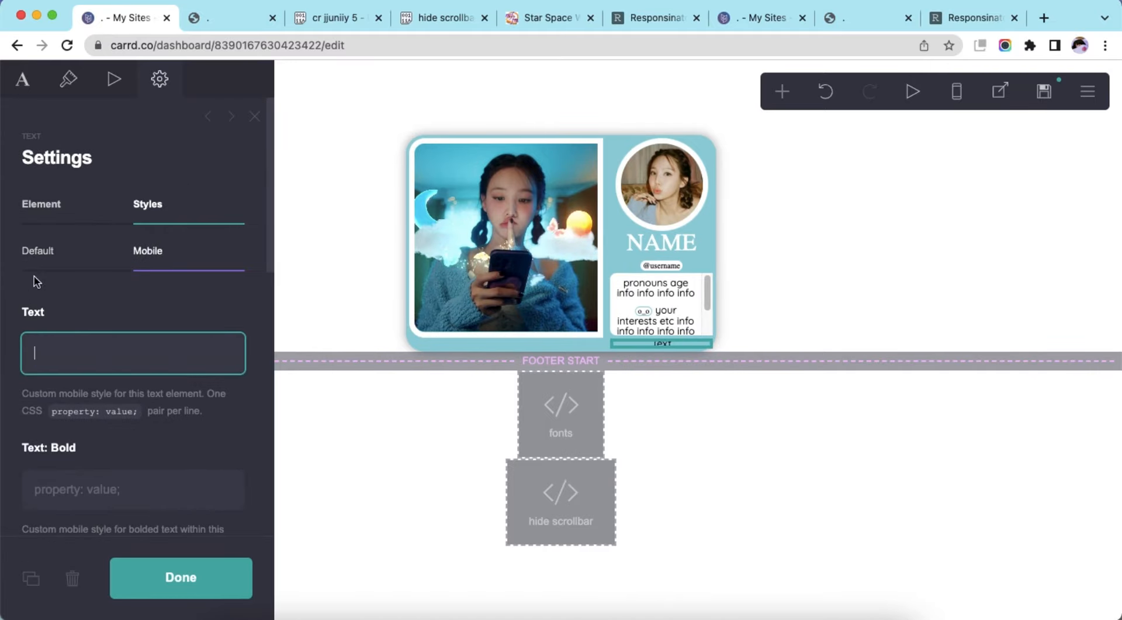
Delete the inherited highlight CSS from the new text element and check its remaining styles
scroll(120, 306, down, 10)
drag(151, 318, 3, 181)
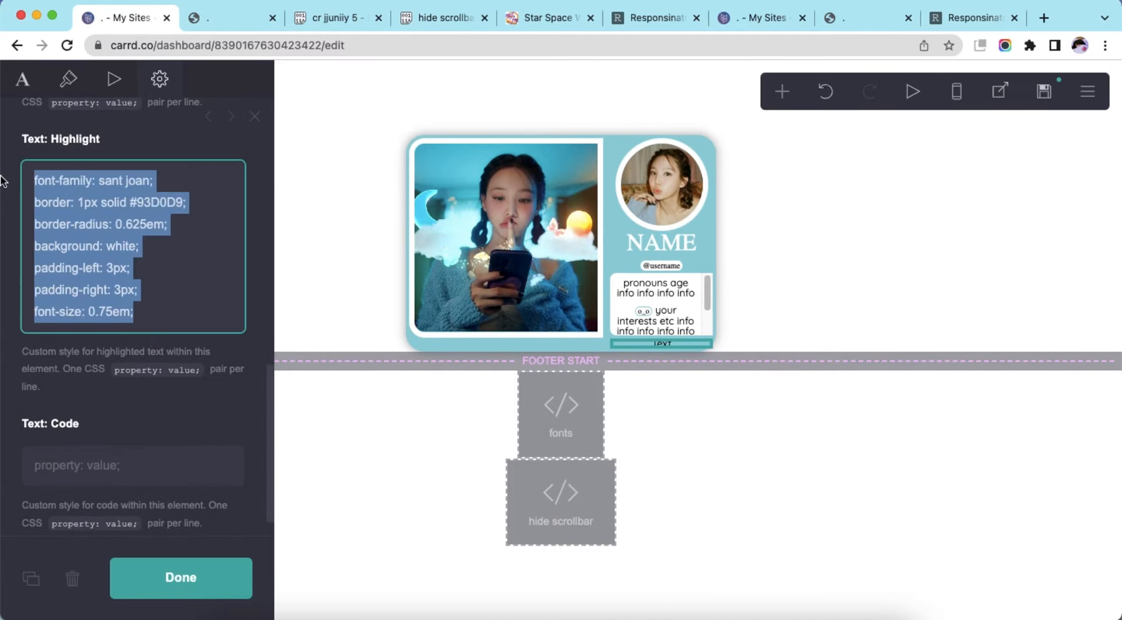
key(BackSpace)
scroll(145, 327, up, 10)
scroll(167, 334, down, 2)
scroll(167, 335, down, 10)
scroll(167, 335, up, 12)
Enter the navigation links [ONE](#one), [TWO](#two) and a third link O, and make the link hover colour transparent
click(35, 89)
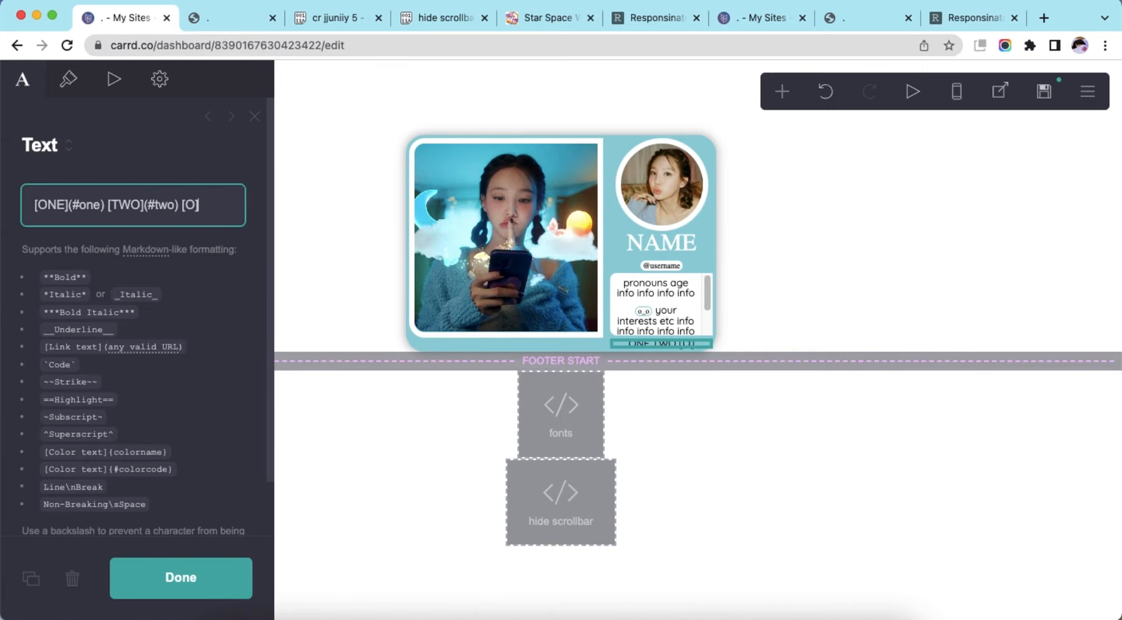
click(68, 79)
click(193, 335)
scroll(180, 383, down, 4)
drag(169, 320, 0, 328)
scroll(142, 296, up, 4)
click(142, 294)
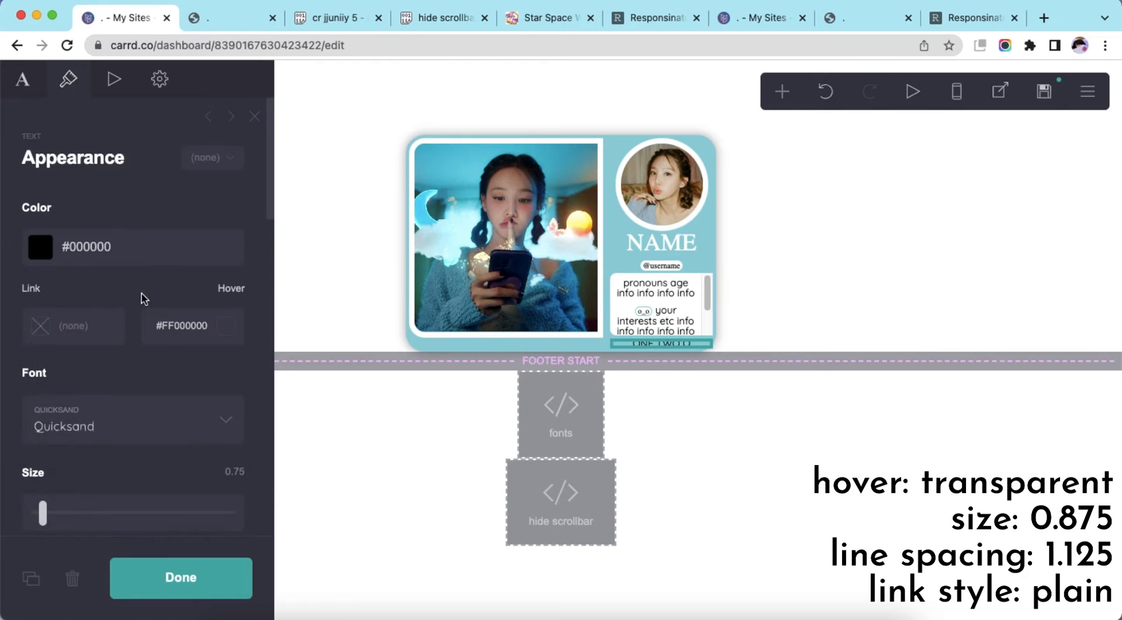
Set the navigation text's size to 0.875 and its line spacing to 1.125
scroll(166, 396, down, 2)
click(213, 366)
text(.9)
key(Return)
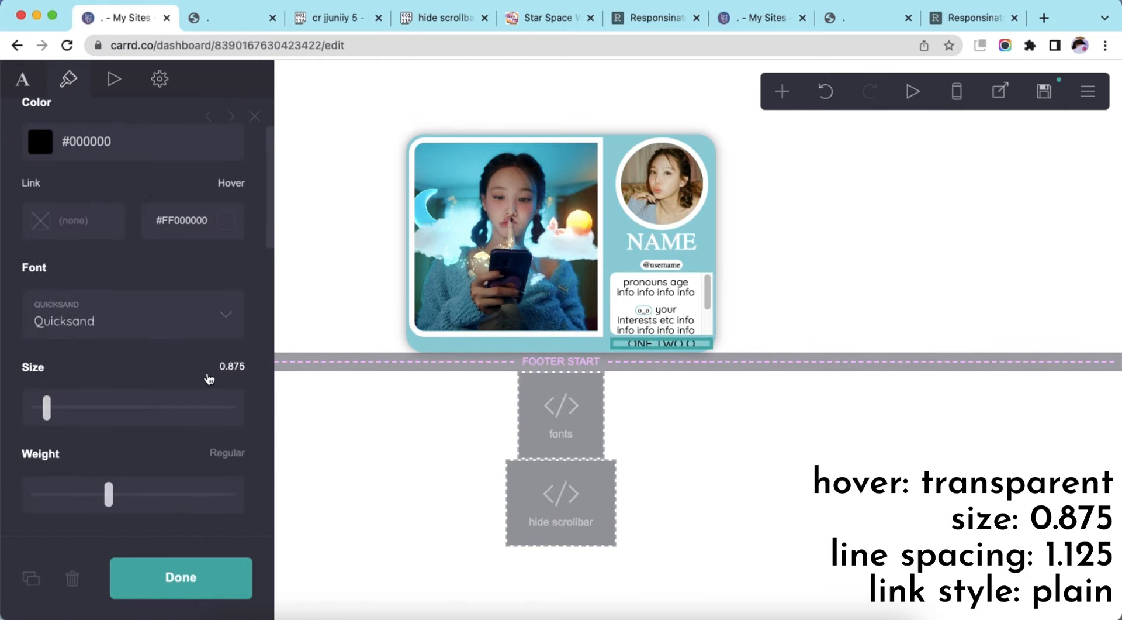
scroll(205, 374, down, 4)
text(1.125)
key(Return)
scroll(170, 356, down, 5)
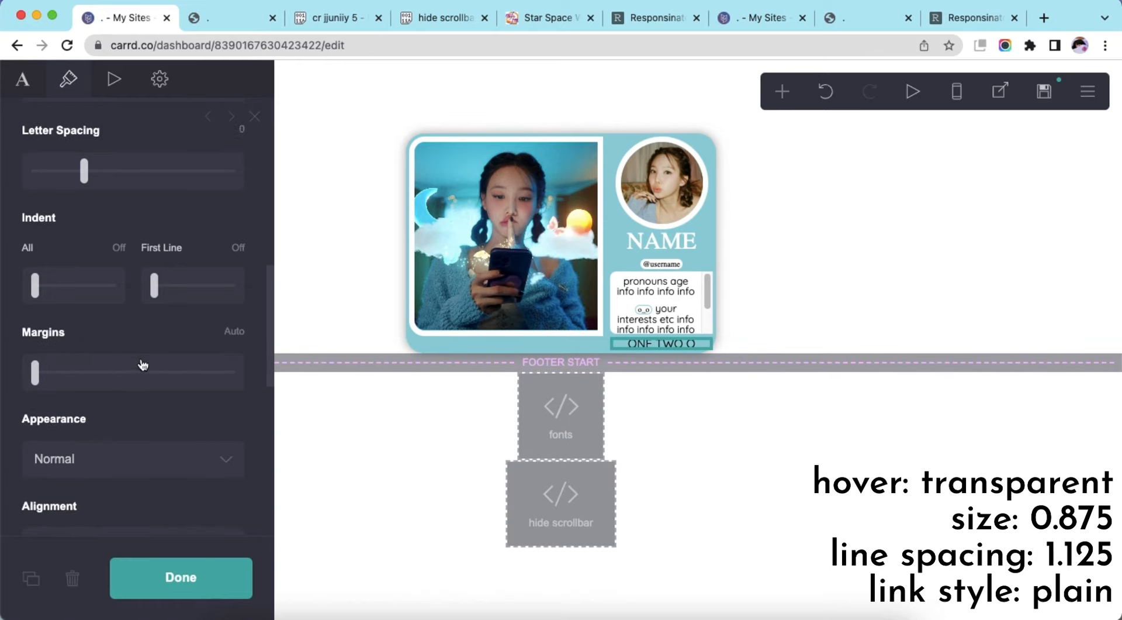
Set the navigation text's link style to Plain
click(120, 381)
click(120, 404)
scroll(111, 398, down, 2)
scroll(140, 393, up, 10)
click(890, 220)
click(683, 342)
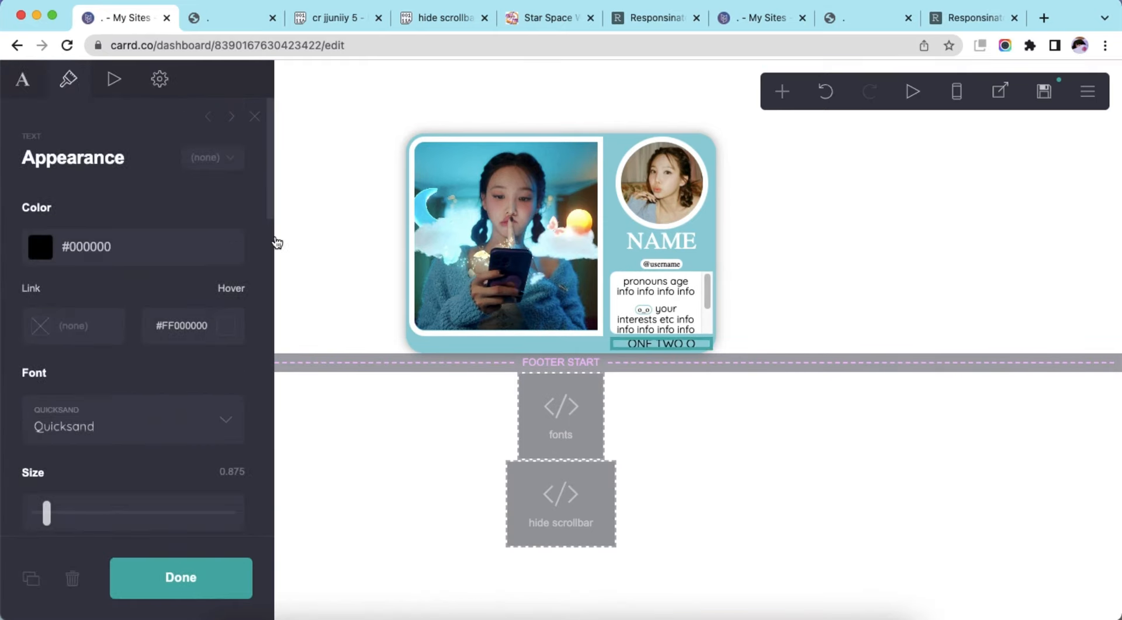
Open the navigation text's settings, and copy the NAVIGATION TEXTS CSS from the Pastebin page
click(159, 78)
click(338, 19)
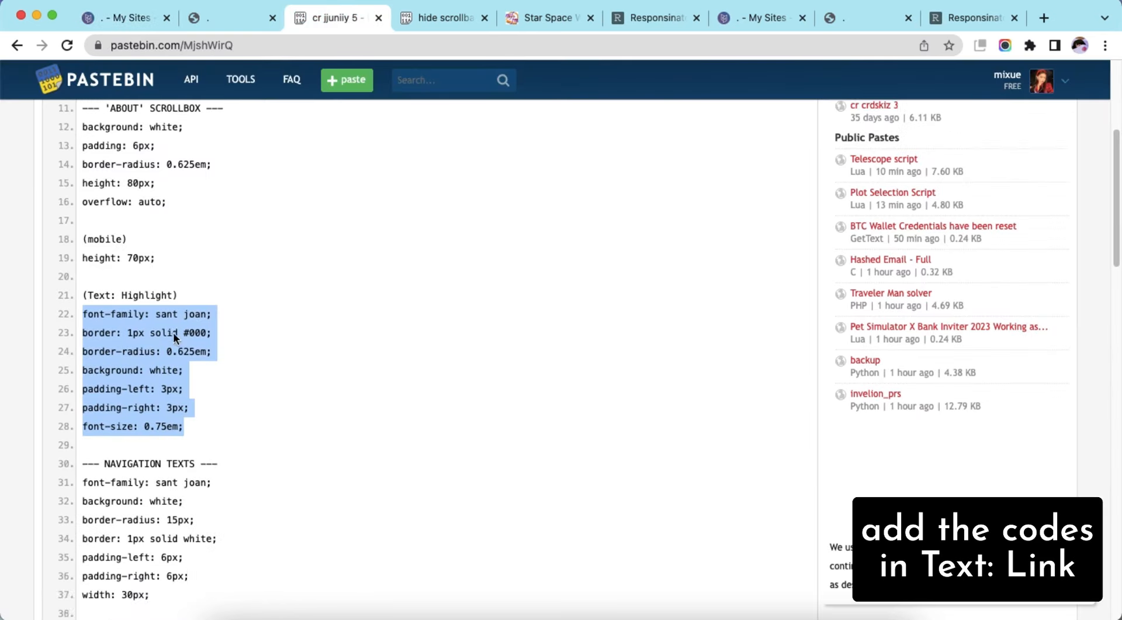
scroll(173, 332, down, 3)
drag(83, 301, 170, 417)
right_click(164, 324)
click(196, 364)
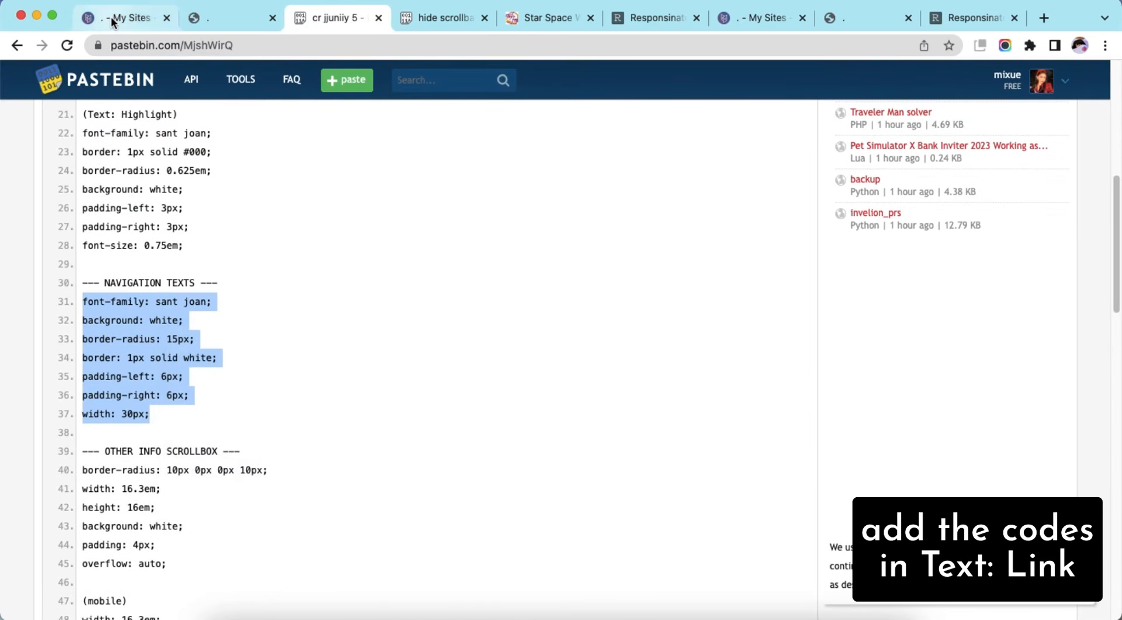
Paste the copied CSS into the navigation text's link style in Carrd
click(116, 18)
scroll(102, 365, down, 1)
scroll(102, 365, down, 1)
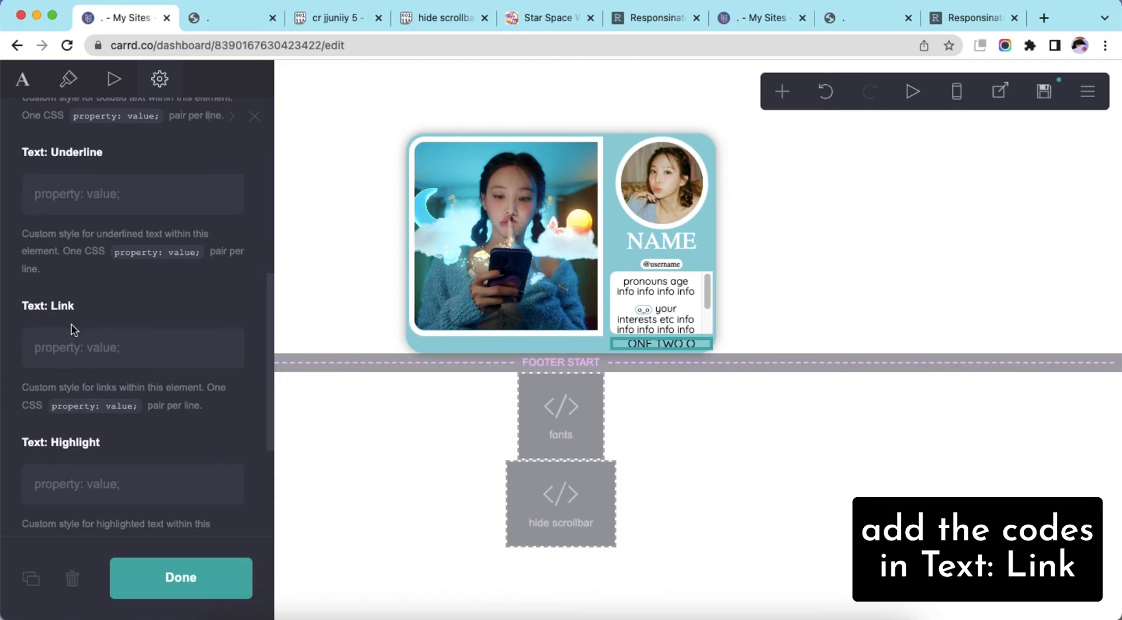
right_click(81, 347)
click(101, 457)
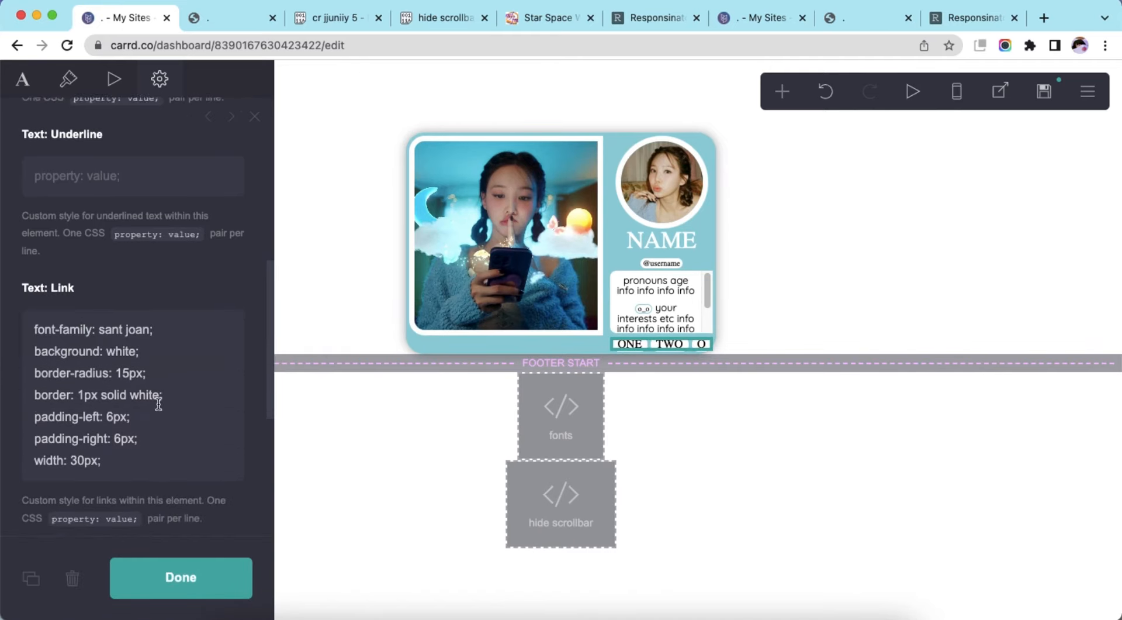
scroll(158, 404, down, 1)
Republish the site as a template and reload the demo page to view the navigation links
click(756, 329)
click(1046, 93)
click(216, 573)
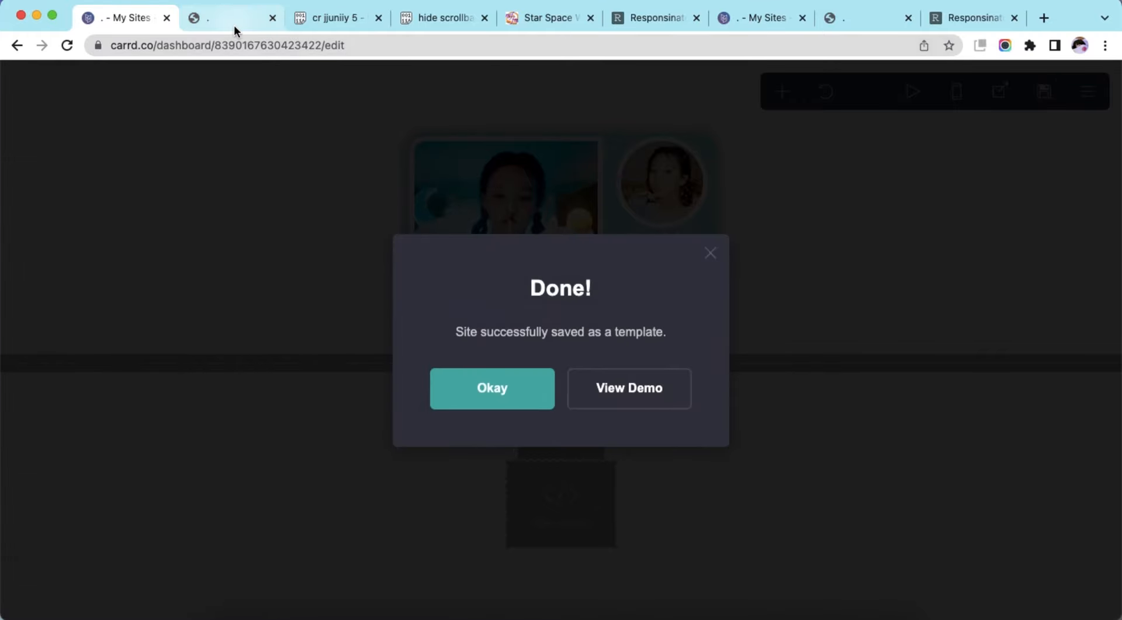
click(233, 23)
click(286, 40)
key(Return)
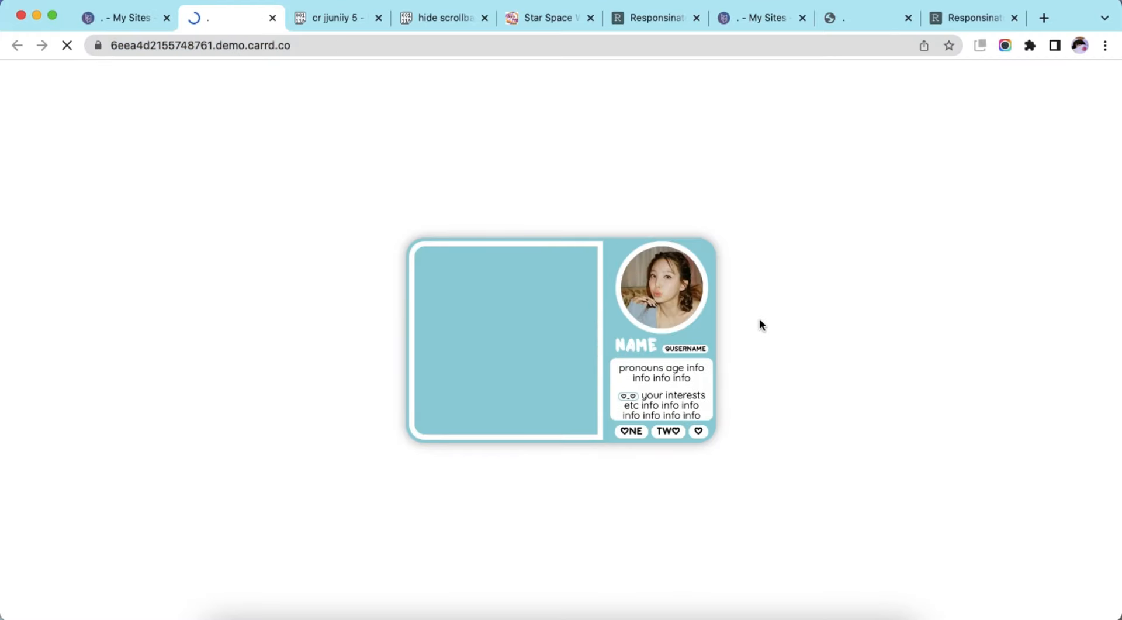
Reload the Responsinator preview to check the navigation links on the phone layout
click(658, 21)
click(658, 41)
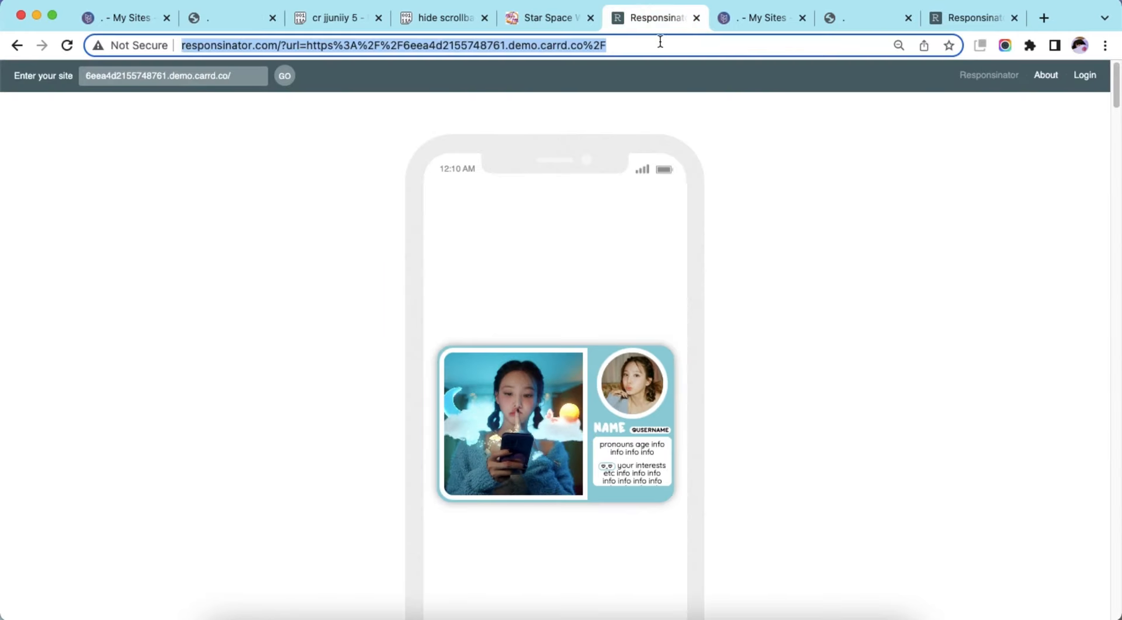
key(Return)
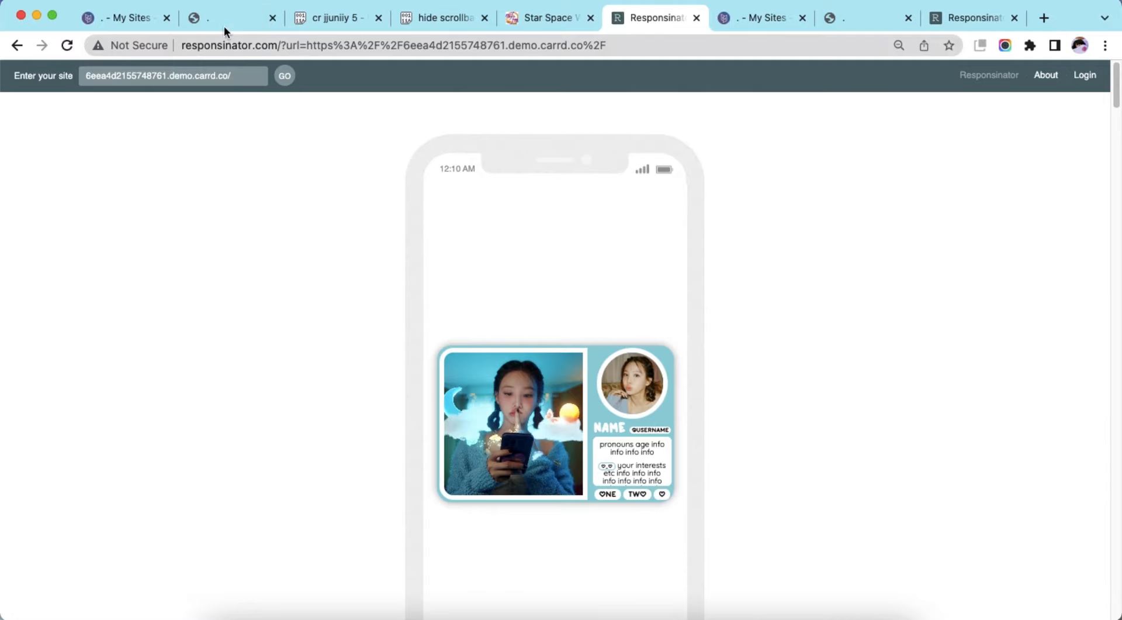
Return to Carrd and add a control between the card and the footer marker, set as a header marker
click(111, 19)
click(467, 383)
click(782, 91)
click(706, 442)
drag(476, 557, 522, 362)
click(147, 234)
click(149, 253)
Add a section break below the header marker, duplicate it and name the duplicate "one"
click(781, 94)
click(704, 442)
click(31, 577)
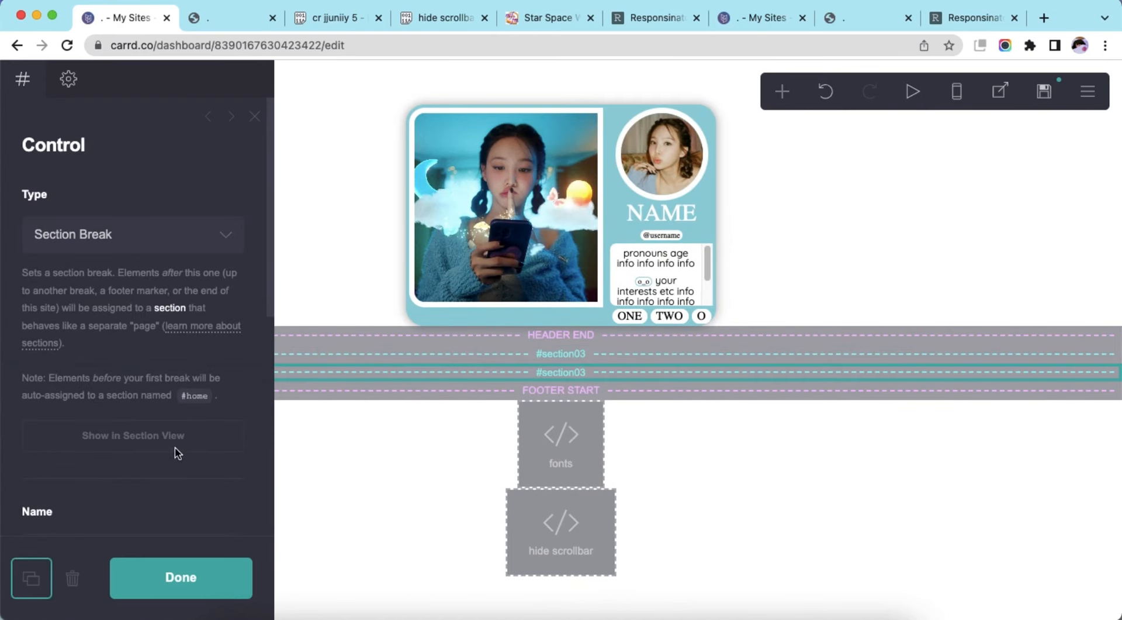
scroll(170, 457, down, 5)
double_click(186, 303)
text(one)
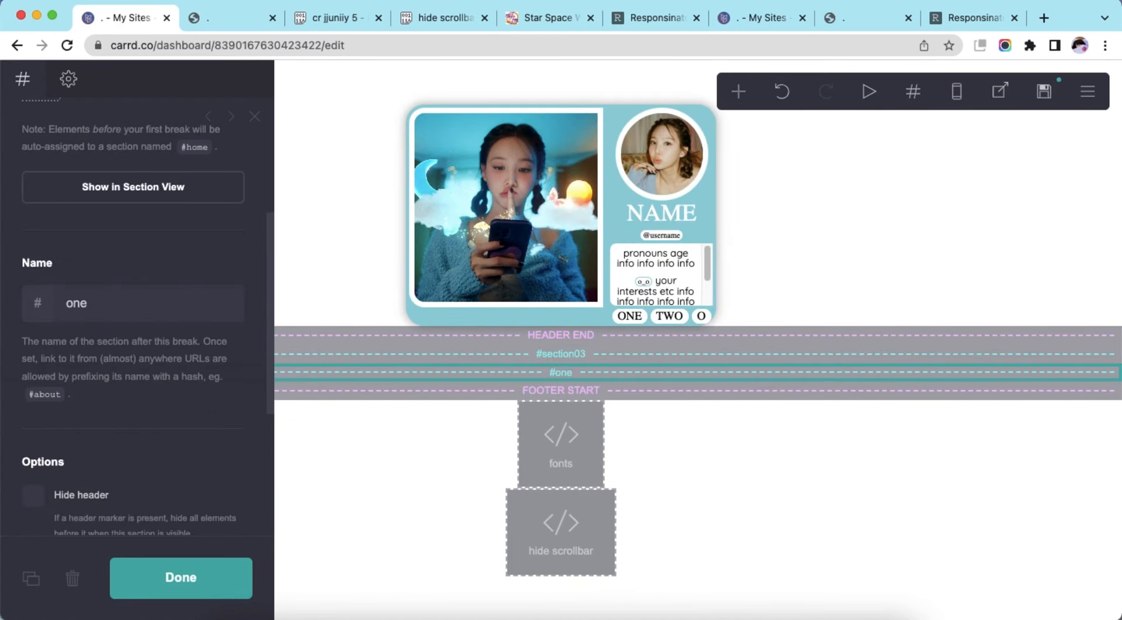
Add a text element under the #one section break, clear its inherited CSS and check its default and mobile styles
click(735, 99)
click(566, 161)
scroll(166, 303, down, 7)
scroll(168, 301, down, 4)
scroll(118, 394, up, 2)
click(118, 394)
key(ctrl+a)
key(BackSpace)
click(88, 319)
scroll(168, 333, down, 3)
scroll(167, 330, up, 10)
click(166, 261)
scroll(168, 315, down, 10)
scroll(167, 321, up, 10)
Replace the new element's text with "==BYF== things to know before you follow" and several lines of repeated "info"
click(22, 81)
key(ctrl+a)
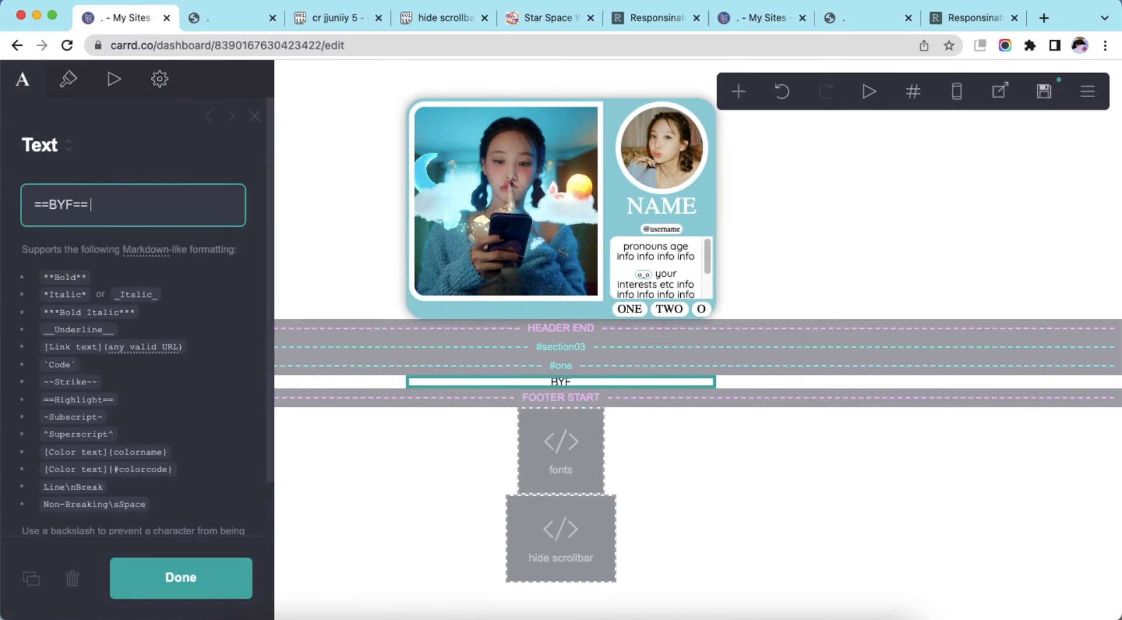
text(before you follow)
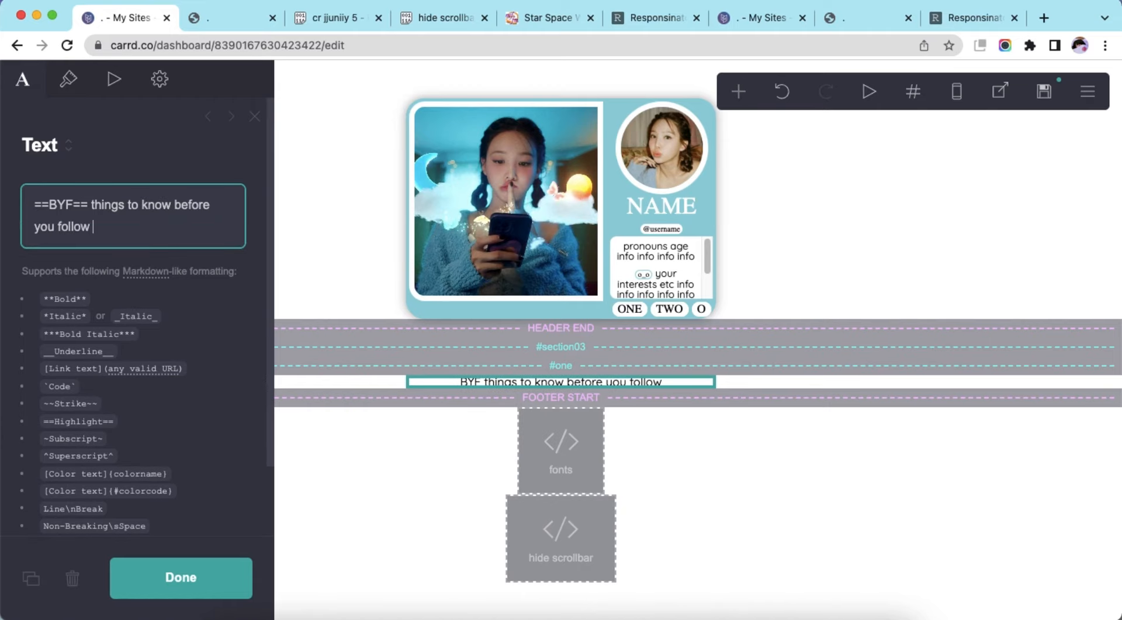
text( info info info info info info info info info info info info info info info info info info info info info info info info info info info info info info info info)
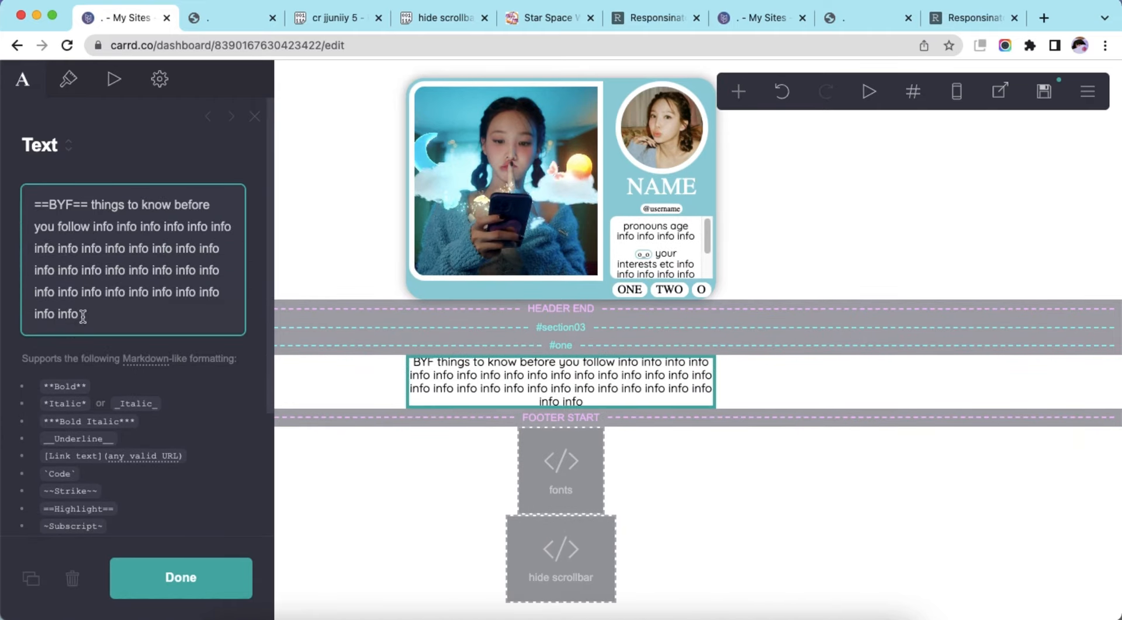
drag(83, 317, 34, 314)
key(BackSpace)
Add a second paragraph reading "==DFI== rule rules rule" followed by repeated "info" filler
key(Return)
key(Return)
text(==DFI==)
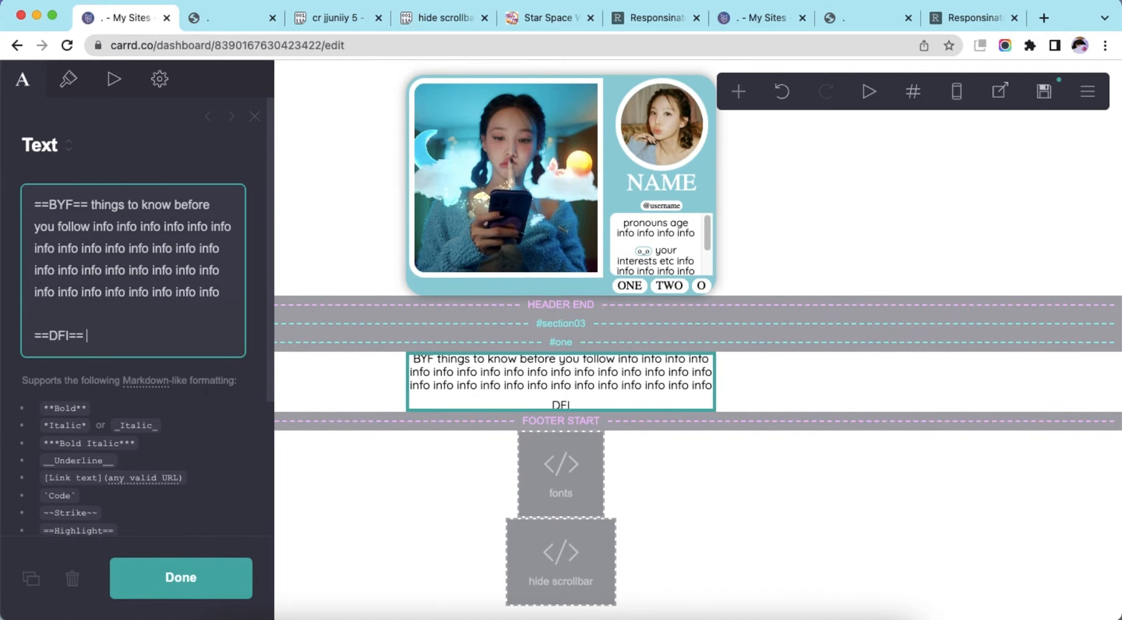
text( rule rules rule x)
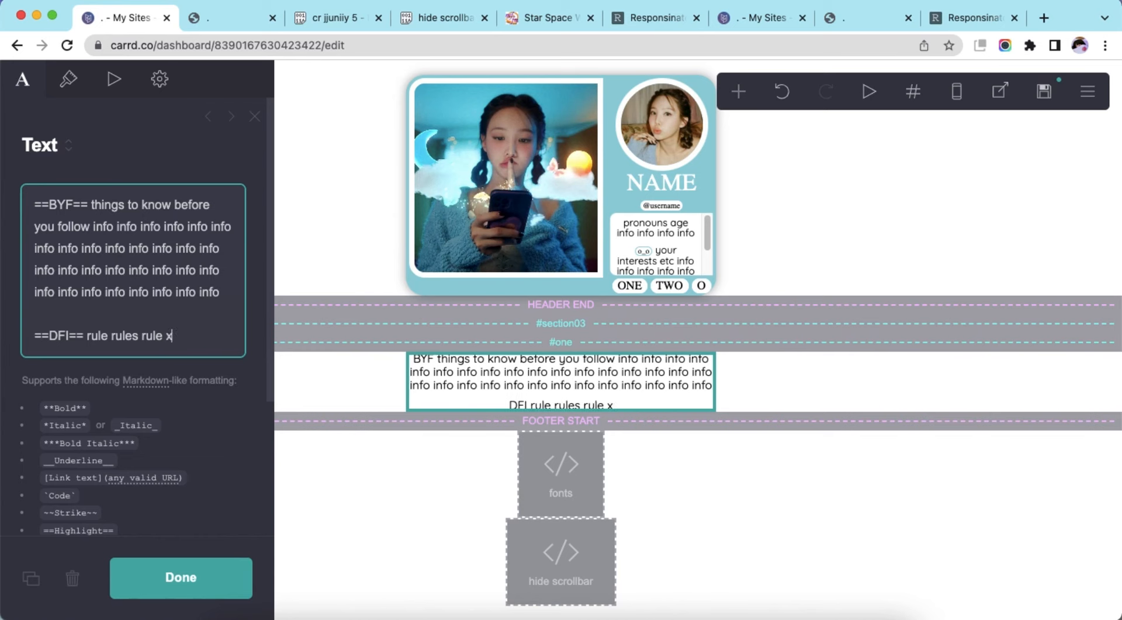
text(info info info info info info info info info info info info info info info info info info info info info info info info info info info info info info info info)
Add a paragraph reading "==LINKS==" followed by three [link](#) placeholders
key(Return)
key(Return)
text(==LINKS== [link](#) [link]()
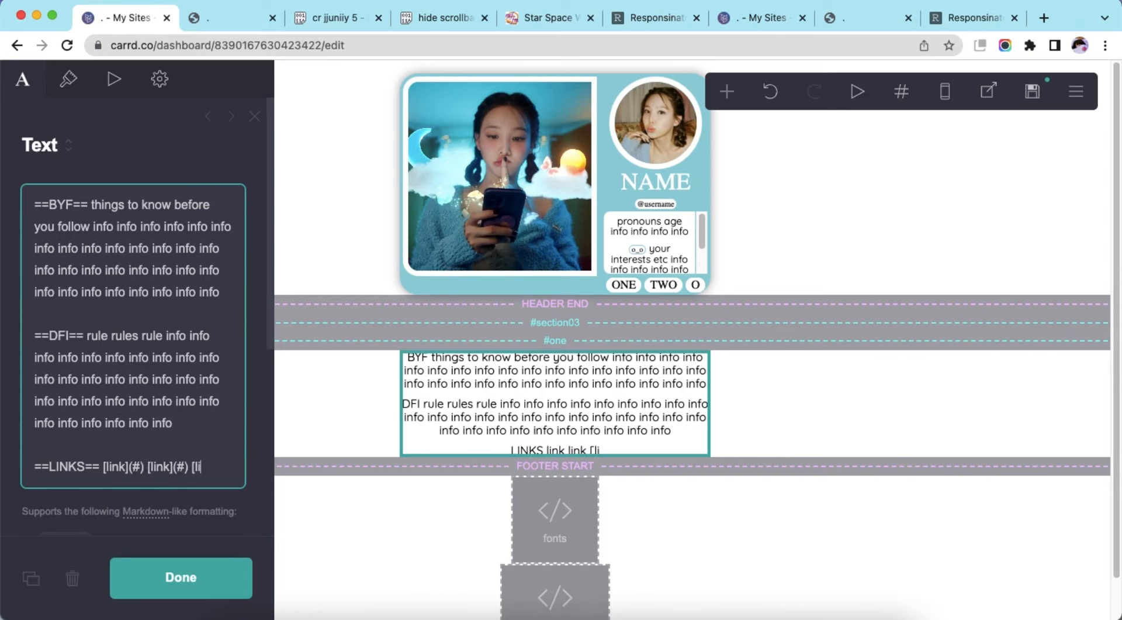
text(#))
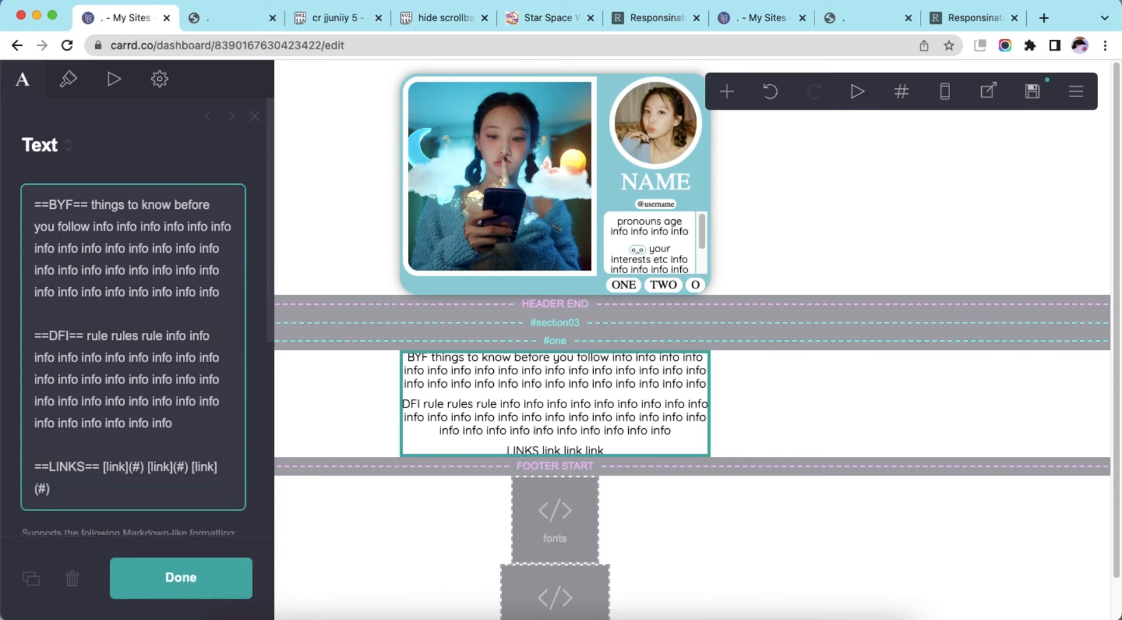
Add a closing "==NOTES==" paragraph crediting the layout's creator in bold
key(Return)
key(Return)
text(==NOTES== cr **jjuniiy** for this crd layout!)
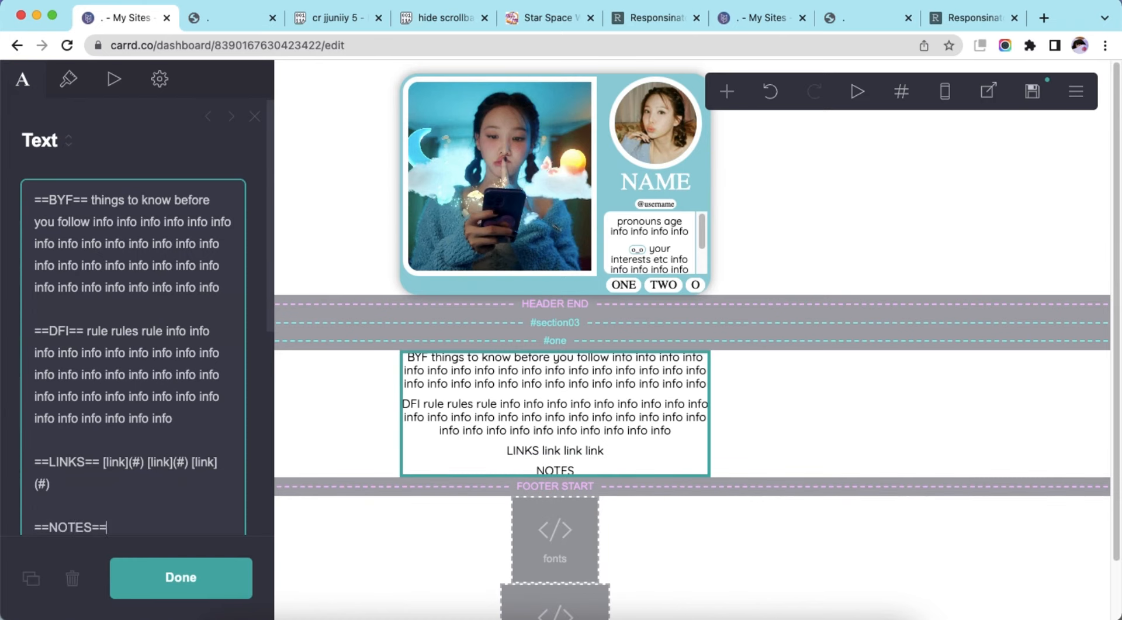
scroll(78, 309, down, 5)
text(cr **jjuniiy** for this crd layout!)
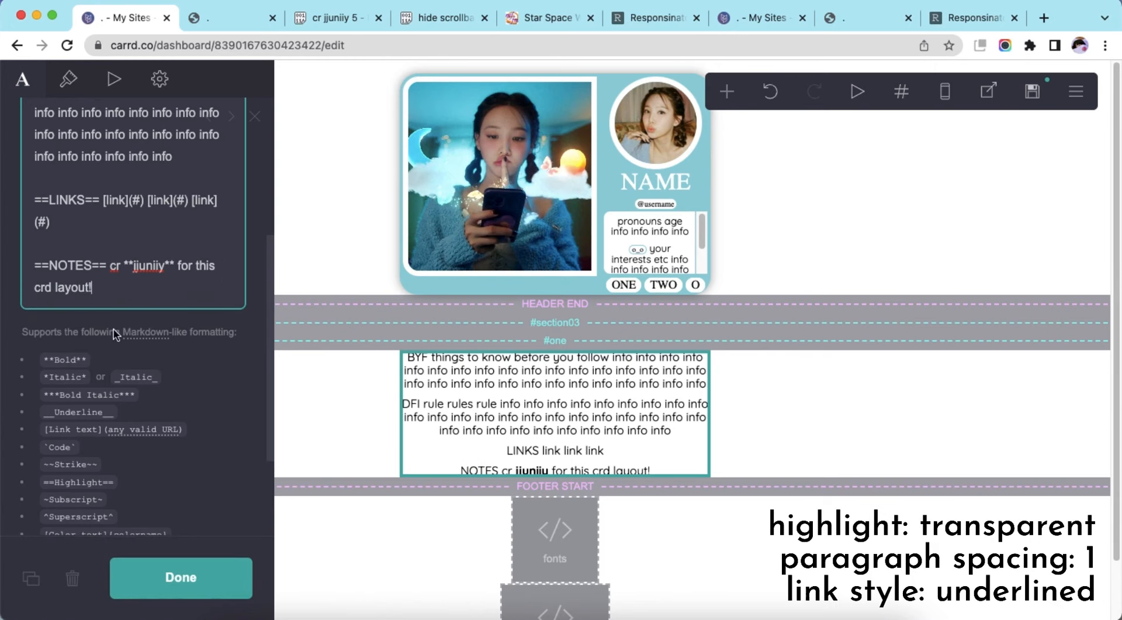
scroll(114, 333, up, 5)
Set the section text's highlight background colour to the transparent value #FFFFFF00
click(68, 79)
scroll(159, 337, down, 3)
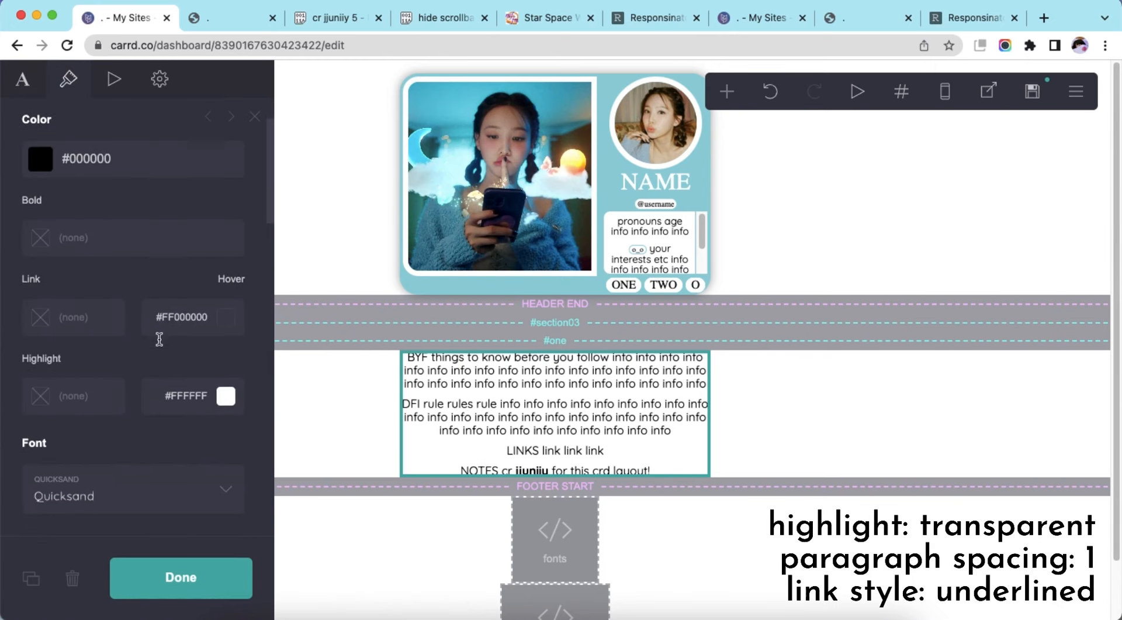
click(187, 396)
scroll(171, 368, down, 2)
text(00)
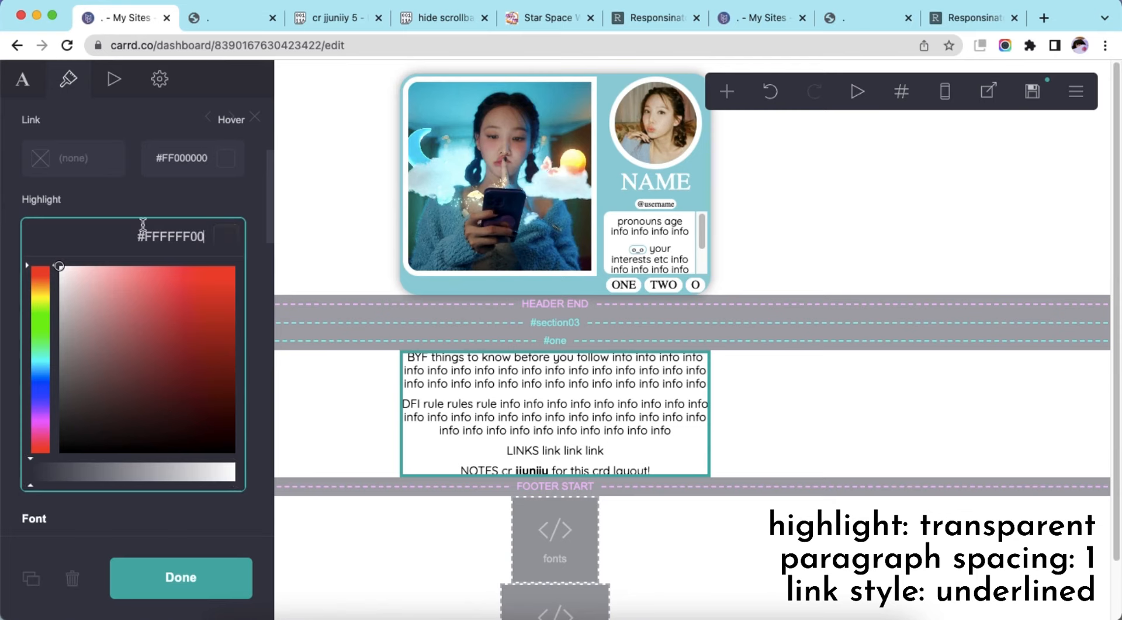
Set the section text's paragraph spacing to 1 and its link style to Underlined
key(Return)
scroll(160, 316, down, 6)
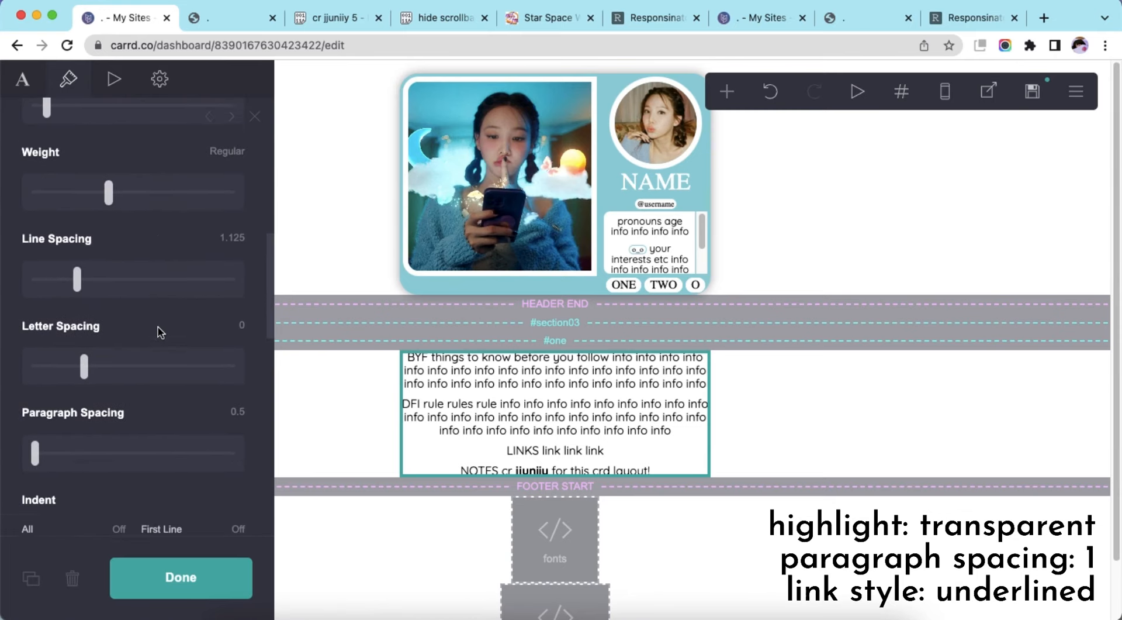
click(228, 402)
text(1)
scroll(150, 404, down, 7)
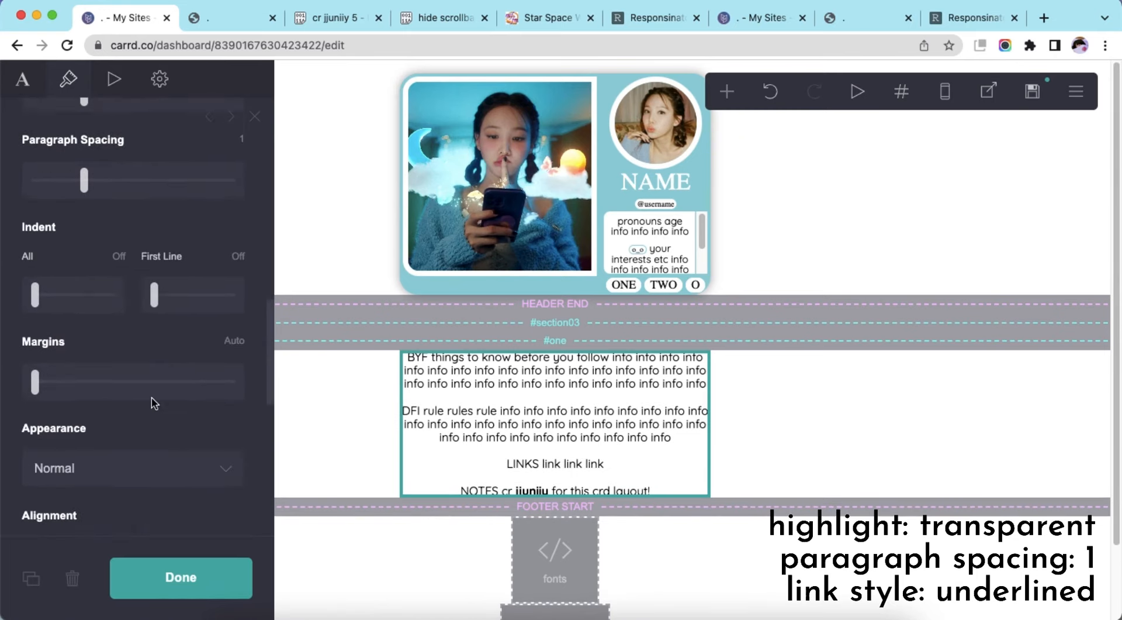
click(121, 434)
click(137, 406)
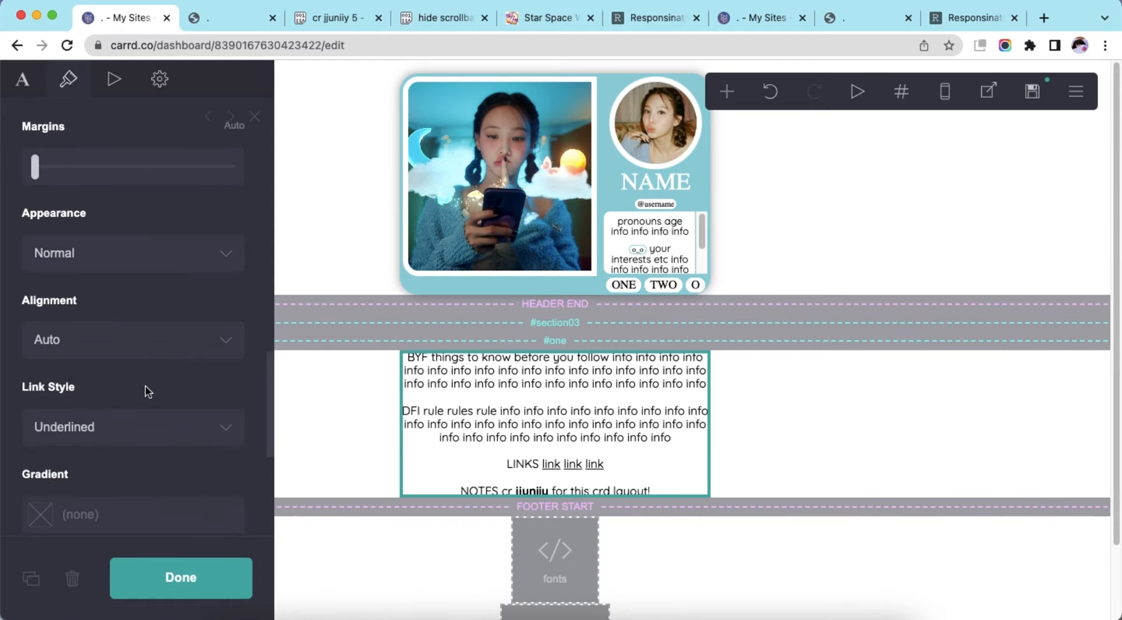
scroll(135, 388, down, 5)
click(771, 431)
Paste the code page's CSS as the section text's default style: border-radius 10px 0px 0px 10px, width 16.3em, height 16em, white background, 4px padding, overflow auto
click(566, 425)
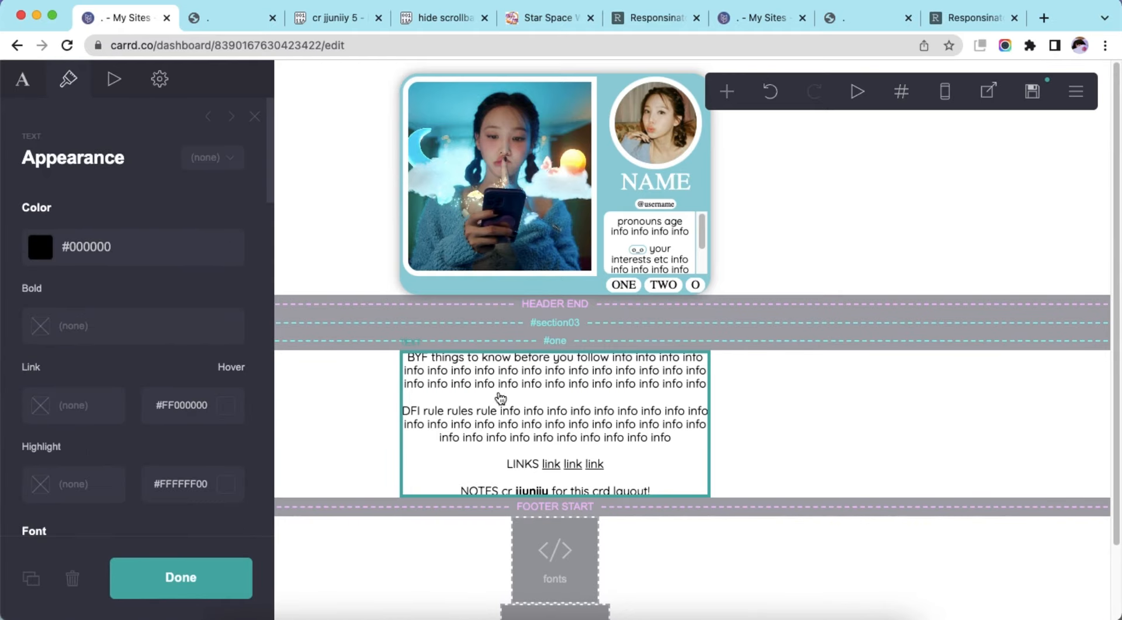
click(159, 79)
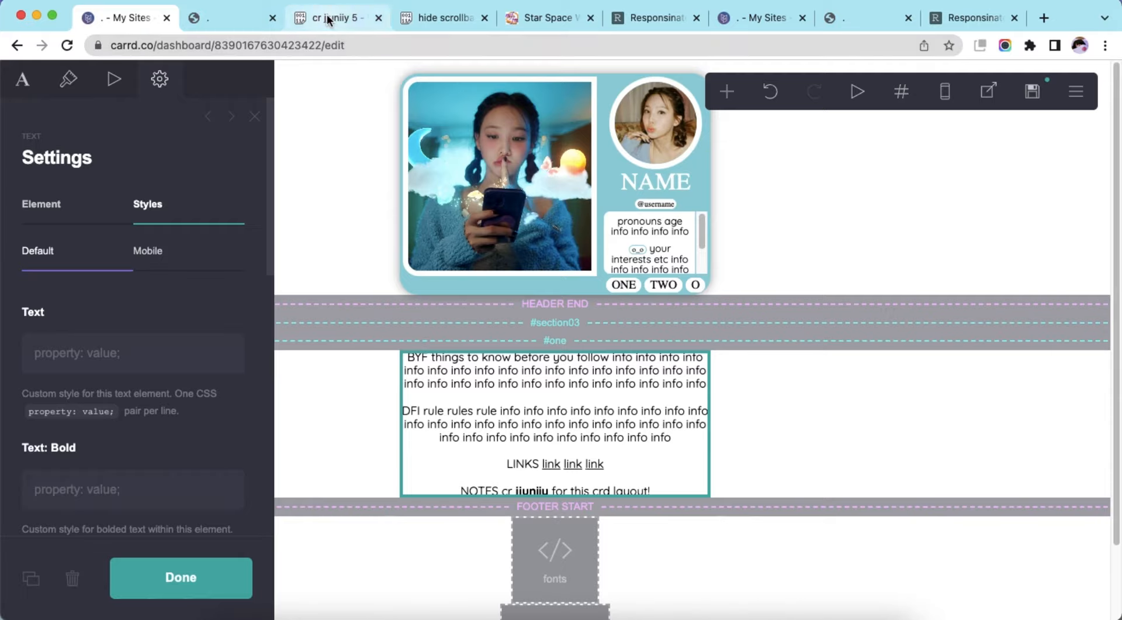
click(333, 17)
scroll(153, 336, down, 5)
drag(82, 241, 188, 353)
right_click(206, 282)
click(226, 319)
click(139, 17)
click(120, 349)
right_click(119, 348)
click(160, 465)
scroll(213, 388, down, 2)
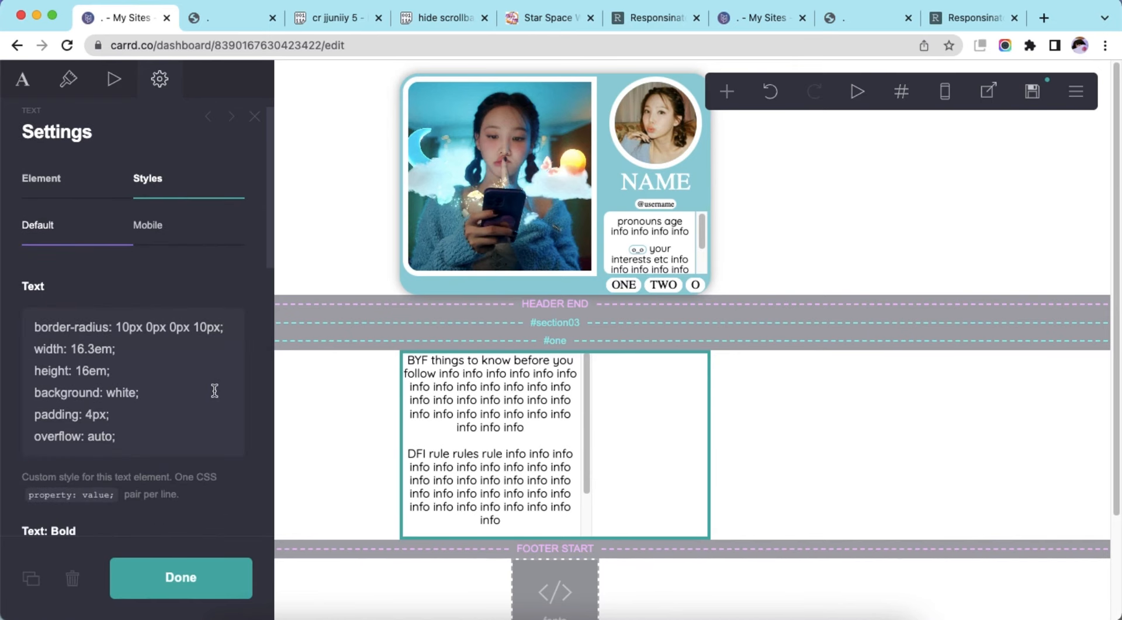
click(797, 438)
scroll(511, 446, down, 5)
scroll(511, 444, up, 3)
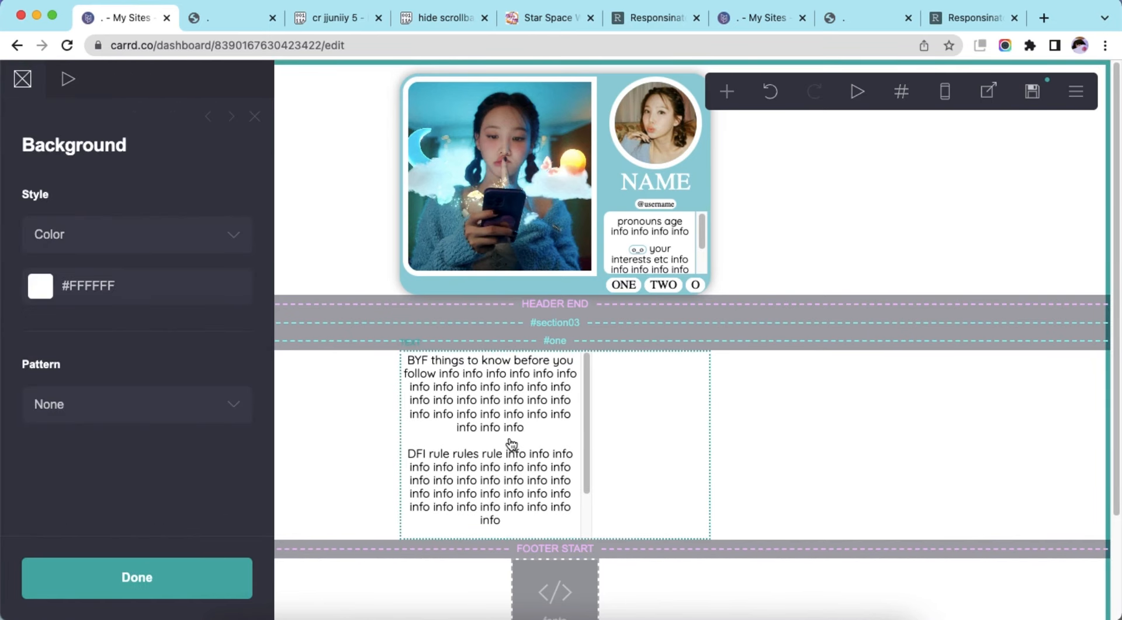
Copy the mobile CSS from the code page into the section text's mobile style: width 16.3em, height 16em
click(512, 445)
click(945, 91)
click(187, 271)
click(325, 18)
drag(87, 390, 178, 410)
right_click(175, 403)
click(208, 423)
click(129, 17)
right_click(123, 349)
click(169, 460)
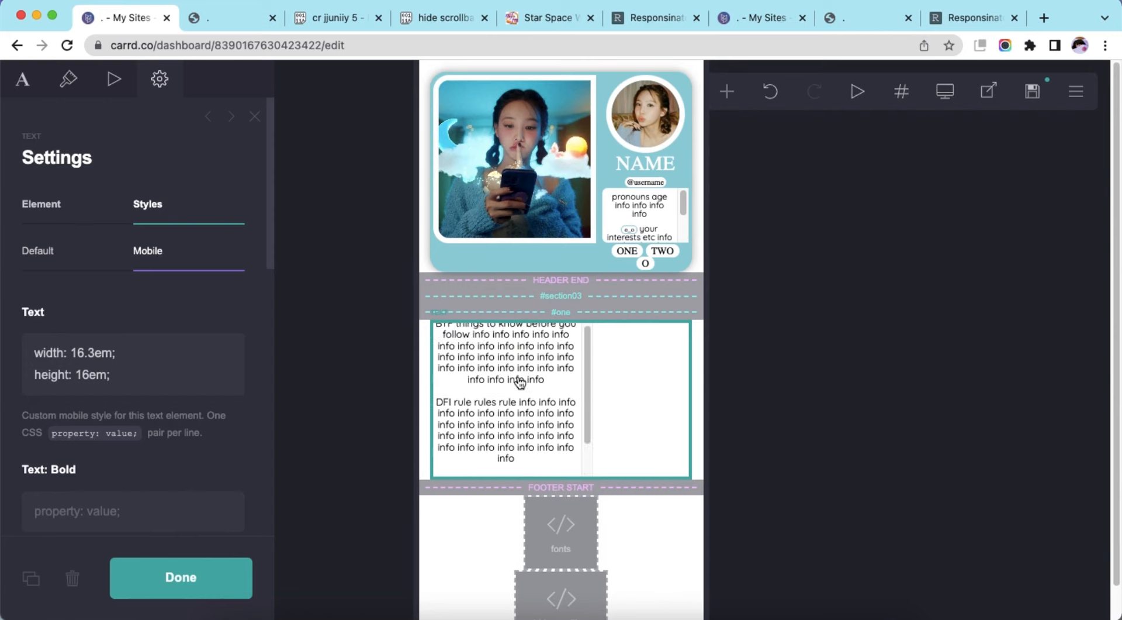
Paste the code page's CSS as the default highlight style: sant joan font, 1px solid #000 border, 0.625em radius, white background, 3px side padding, 1em font size
click(946, 90)
click(78, 265)
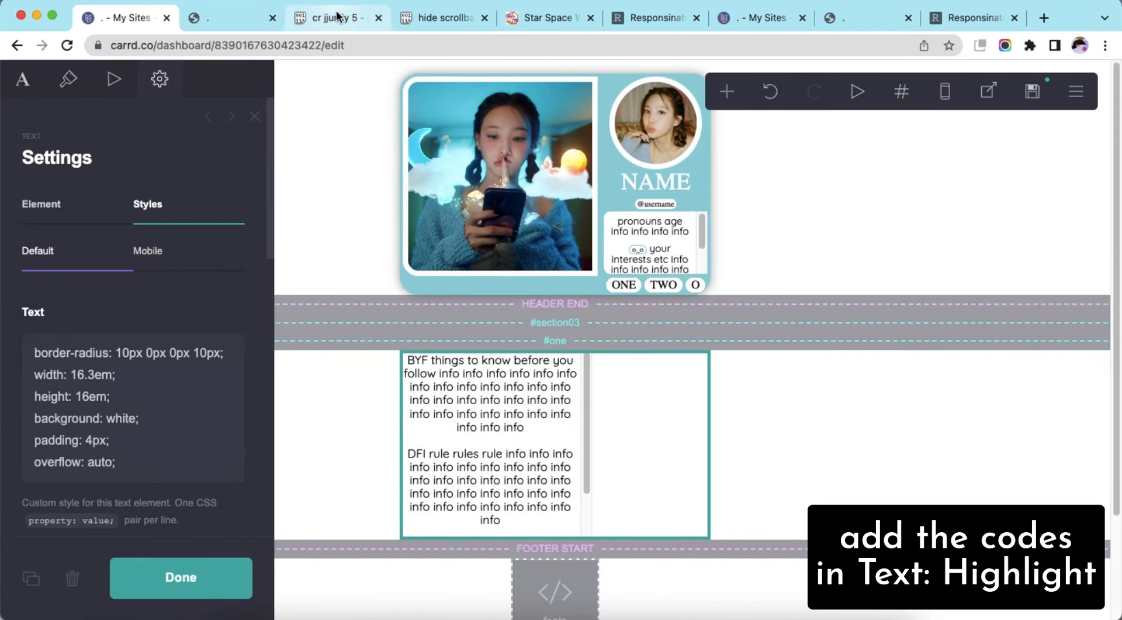
click(336, 18)
scroll(122, 353, down, 3)
drag(83, 362, 190, 475)
right_click(190, 475)
click(226, 430)
click(123, 17)
scroll(119, 340, down, 5)
scroll(119, 340, down, 2)
click(88, 275)
right_click(72, 344)
click(99, 383)
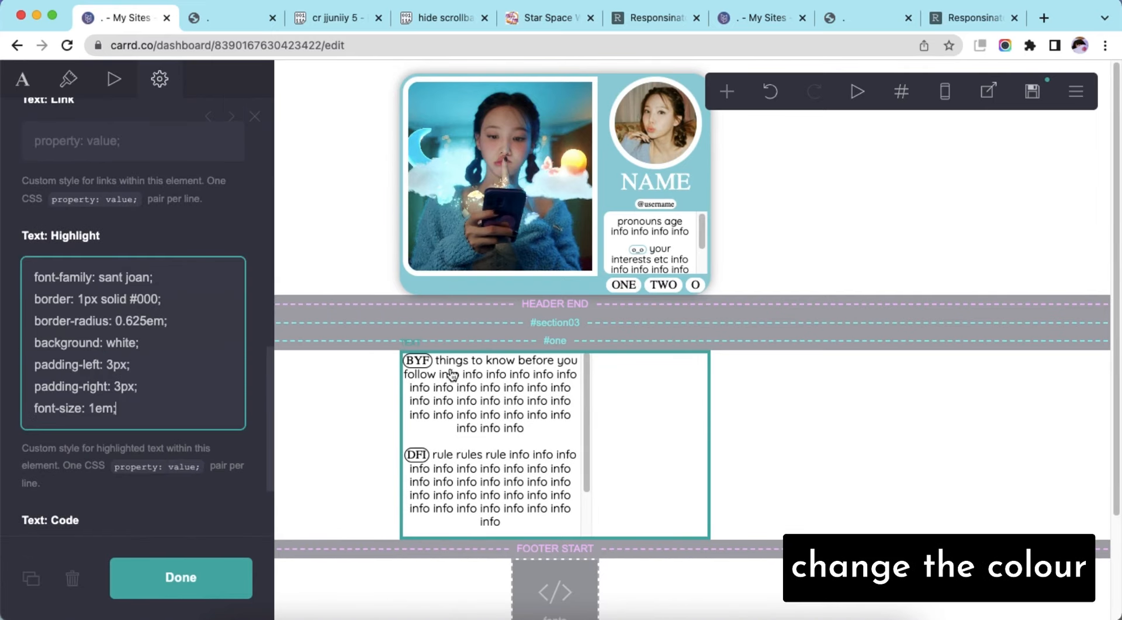
Change the border colour in the text's highlight CSS to #93D0D9
text(93D0D9)
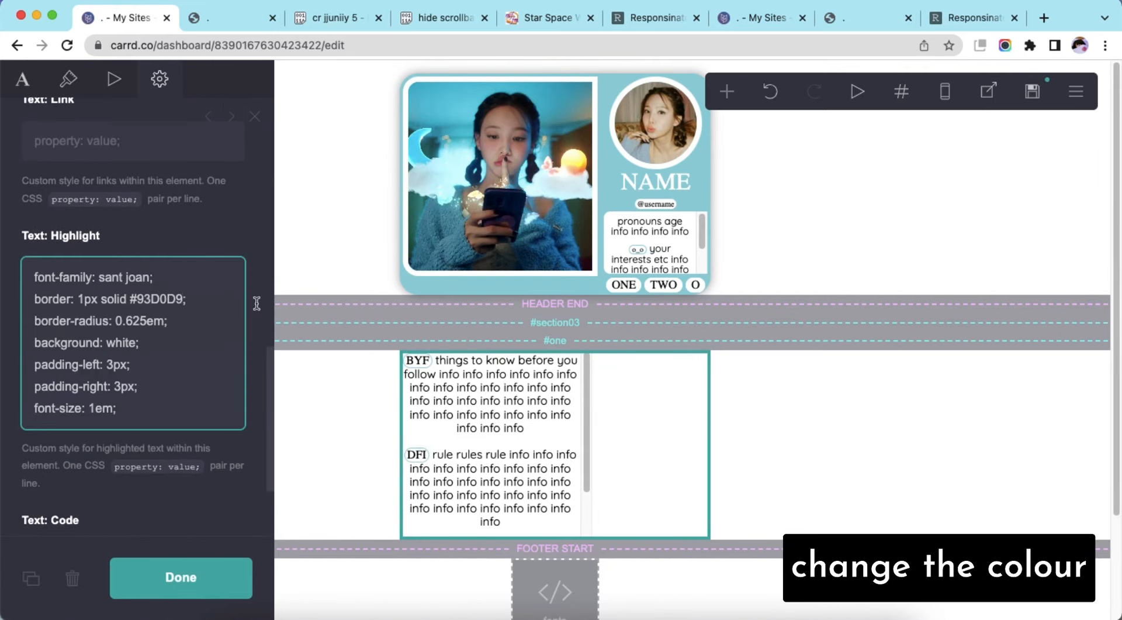
click(804, 425)
scroll(471, 429, down, 2)
scroll(532, 512, up, 2)
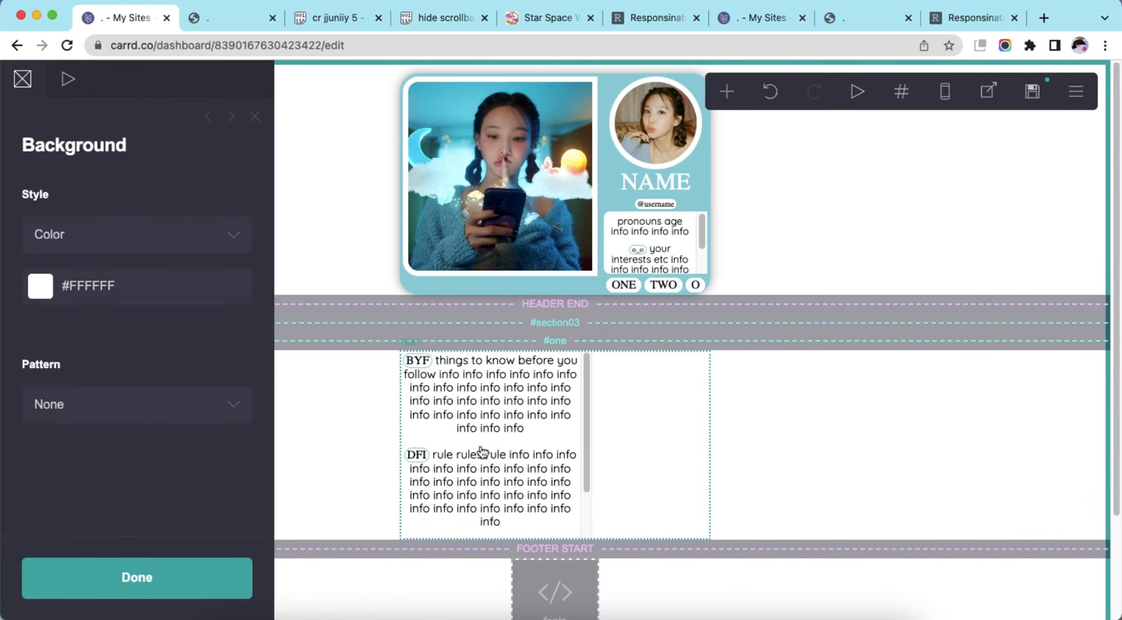
Append the positioning CSS from the code page to the section text's default style: position absolute, left 1.5em, bottom 1.9em
click(544, 439)
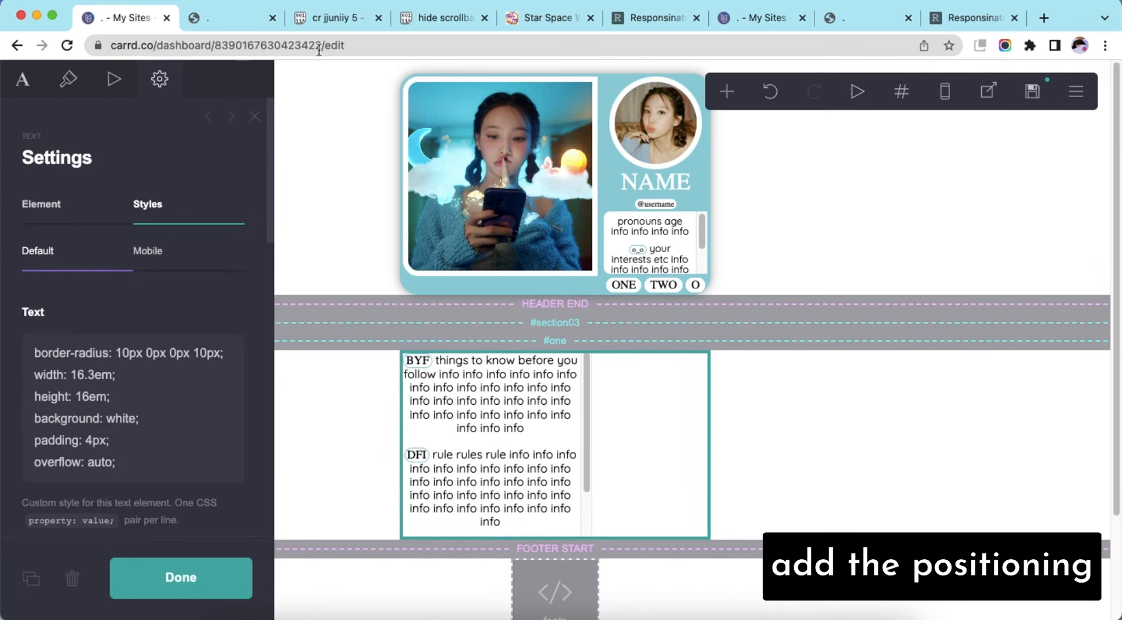
click(332, 17)
scroll(238, 277, down, 5)
drag(83, 323, 221, 358)
right_click(221, 358)
click(225, 374)
click(123, 17)
click(181, 463)
key(Return)
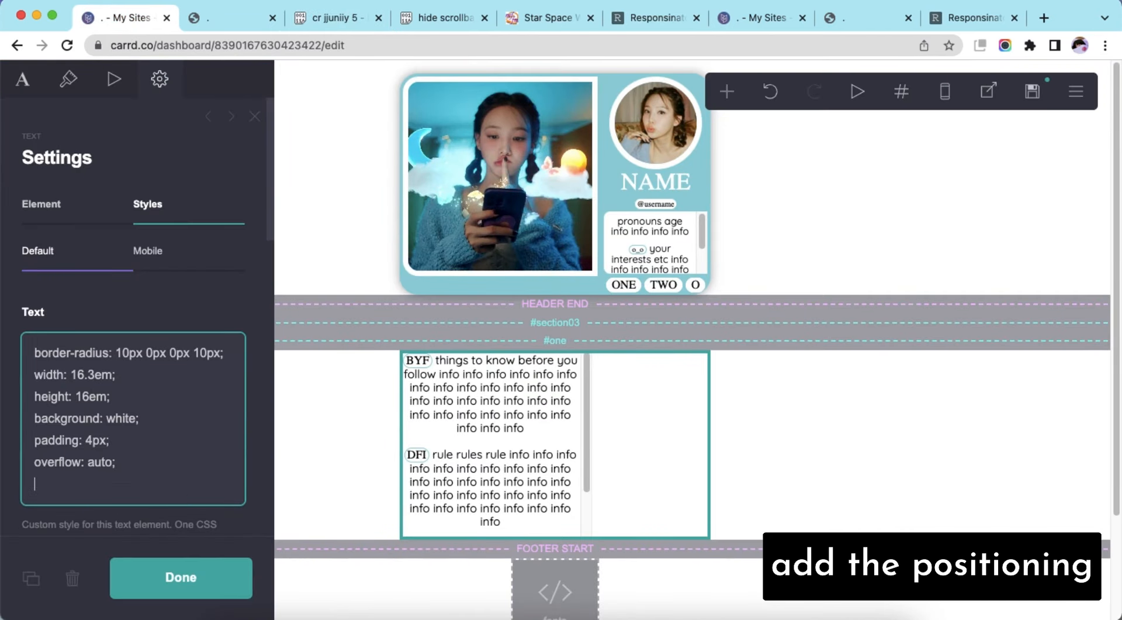
scroll(104, 351, down, 3)
right_click(102, 347)
click(146, 466)
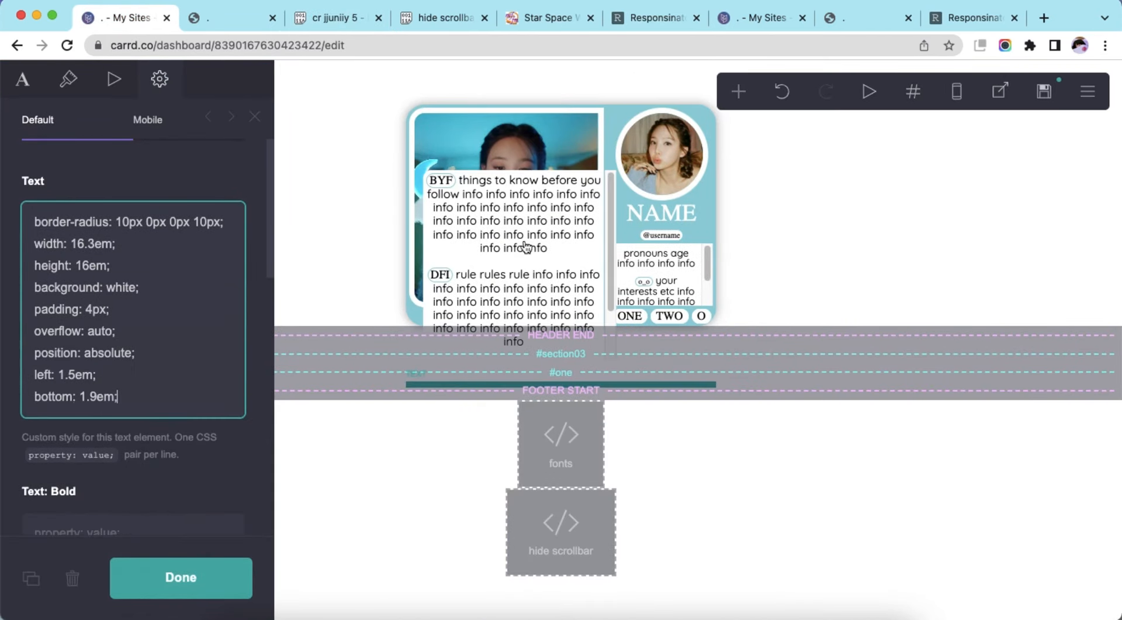
click(957, 91)
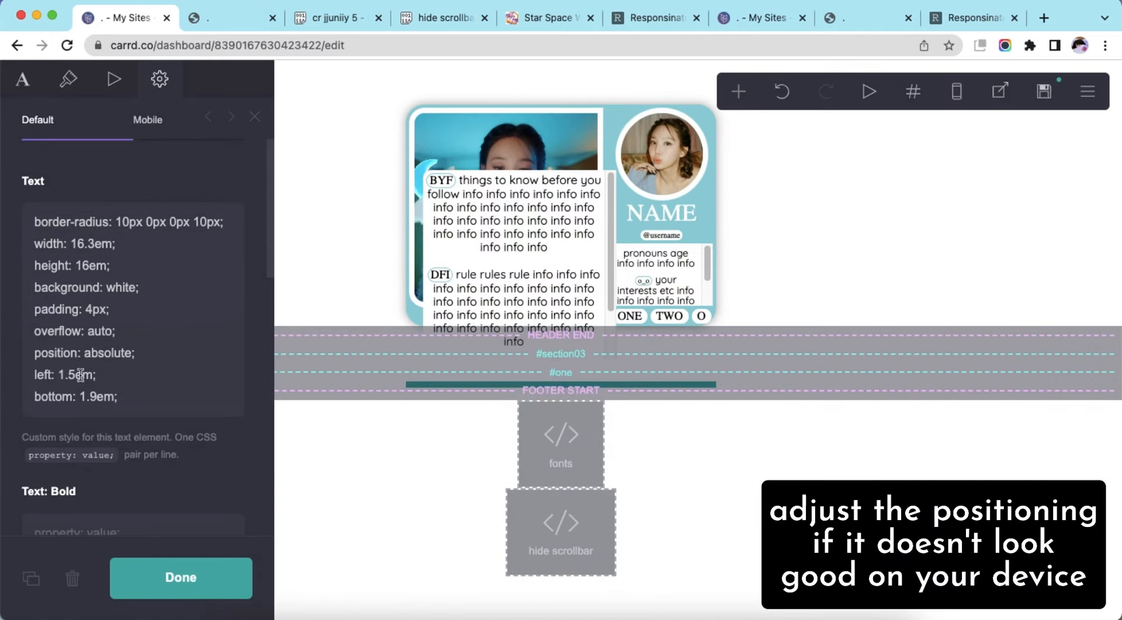
drag(32, 355, 146, 407)
click(166, 394)
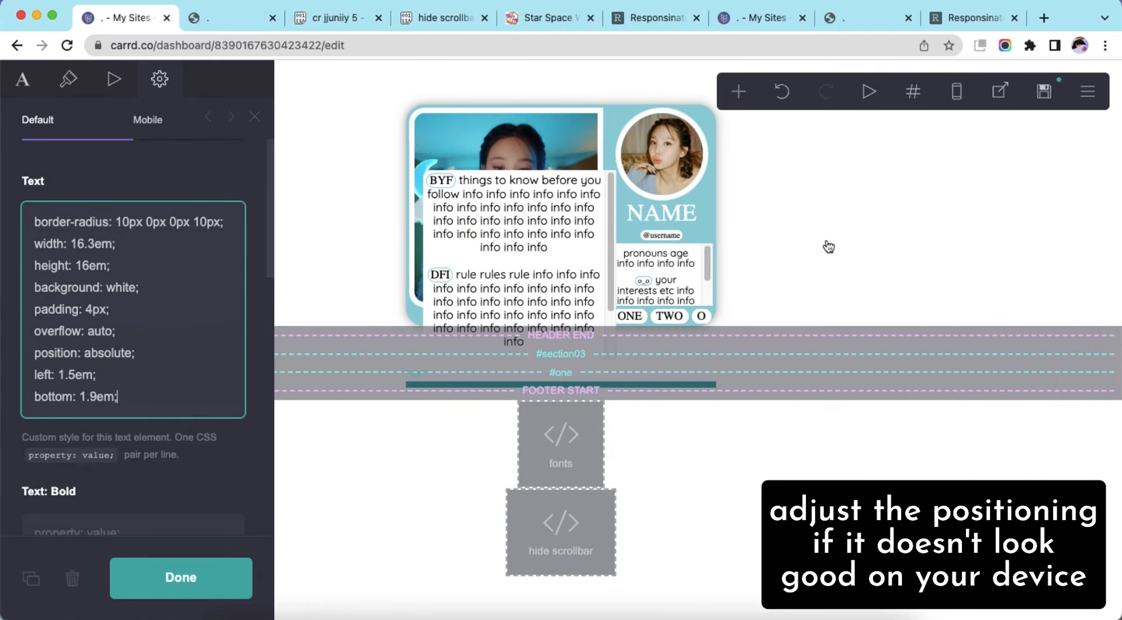
Save the site as a template, then reload its demo page and open section ONE to check the layout
click(1045, 106)
click(171, 576)
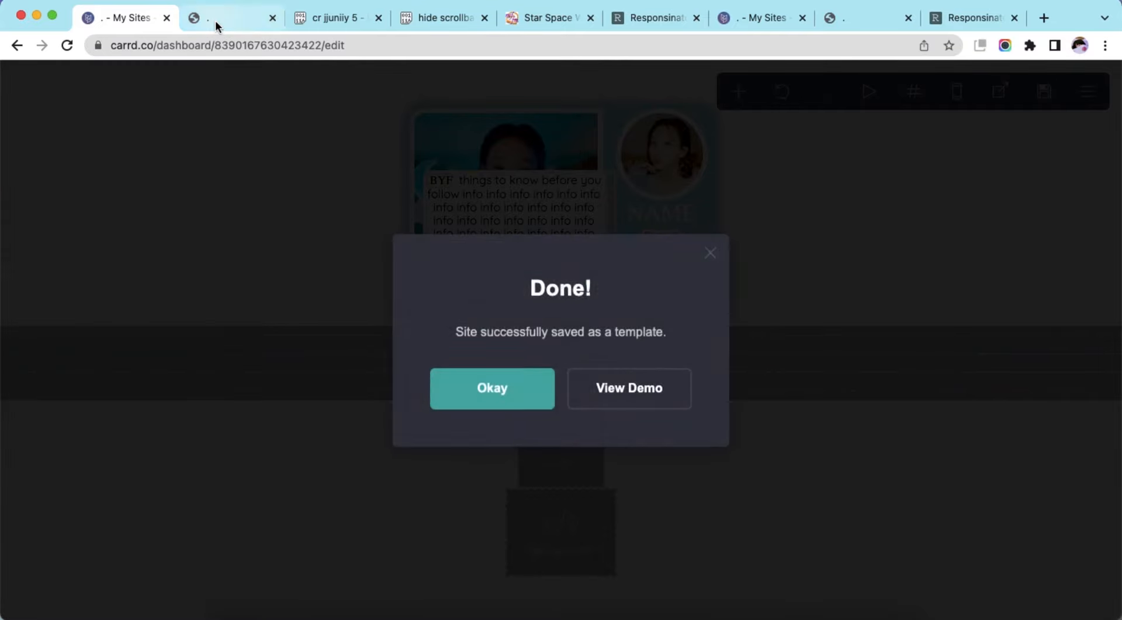
click(215, 22)
click(237, 43)
key(Return)
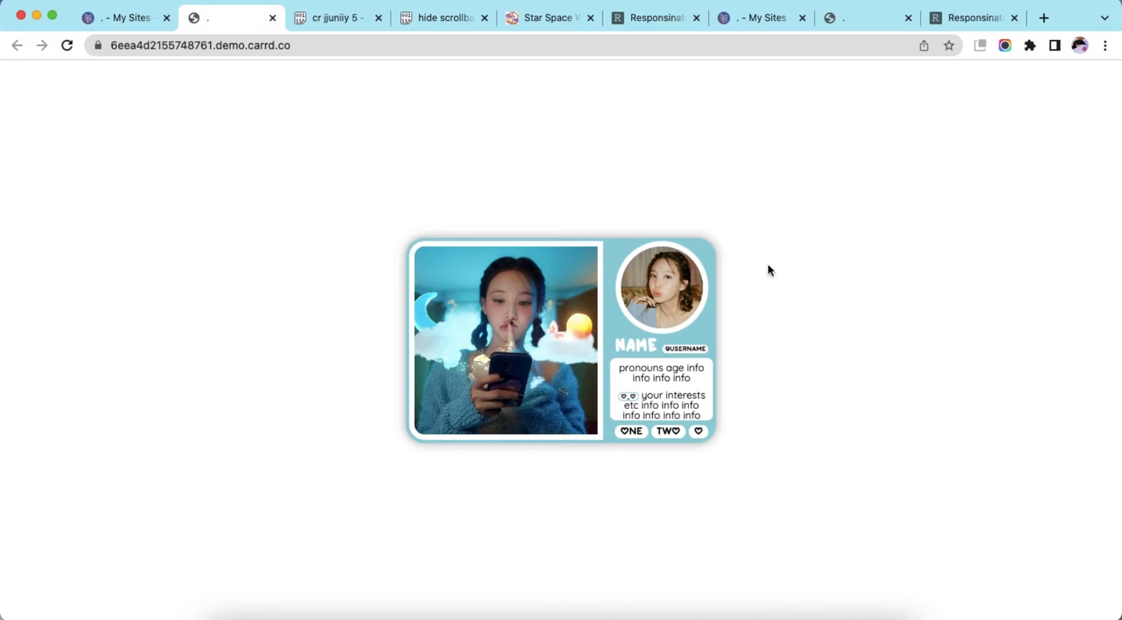
click(641, 435)
scroll(511, 325, down, 2)
scroll(511, 325, up, 2)
Reload the Responsinator preview and open section ONE to check the card on phone screens
click(657, 18)
right_click(657, 18)
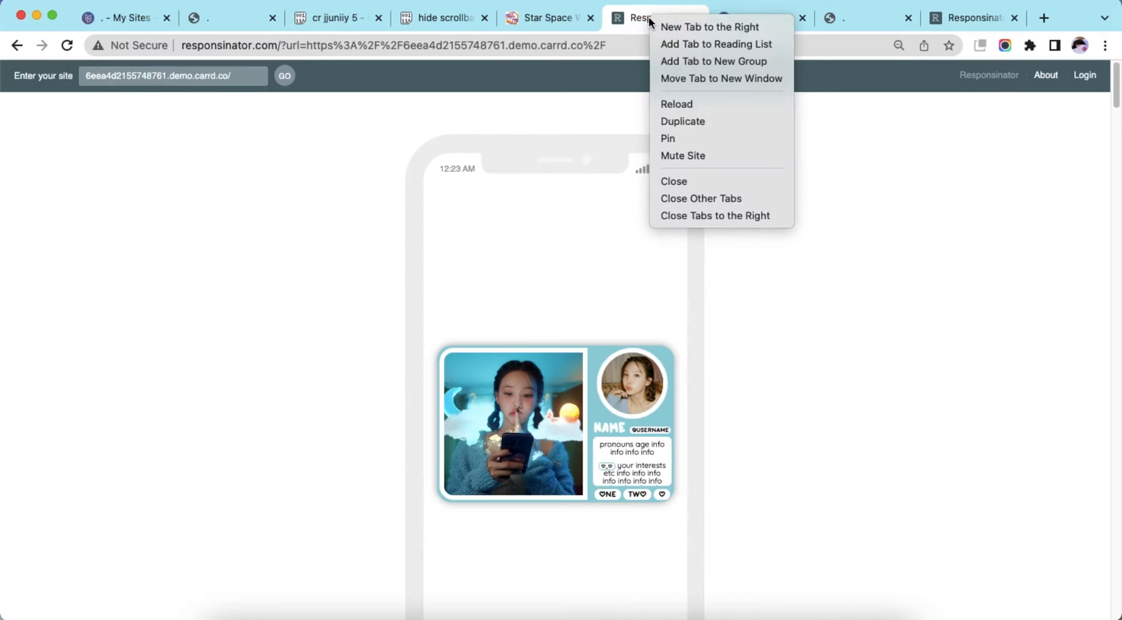
click(686, 104)
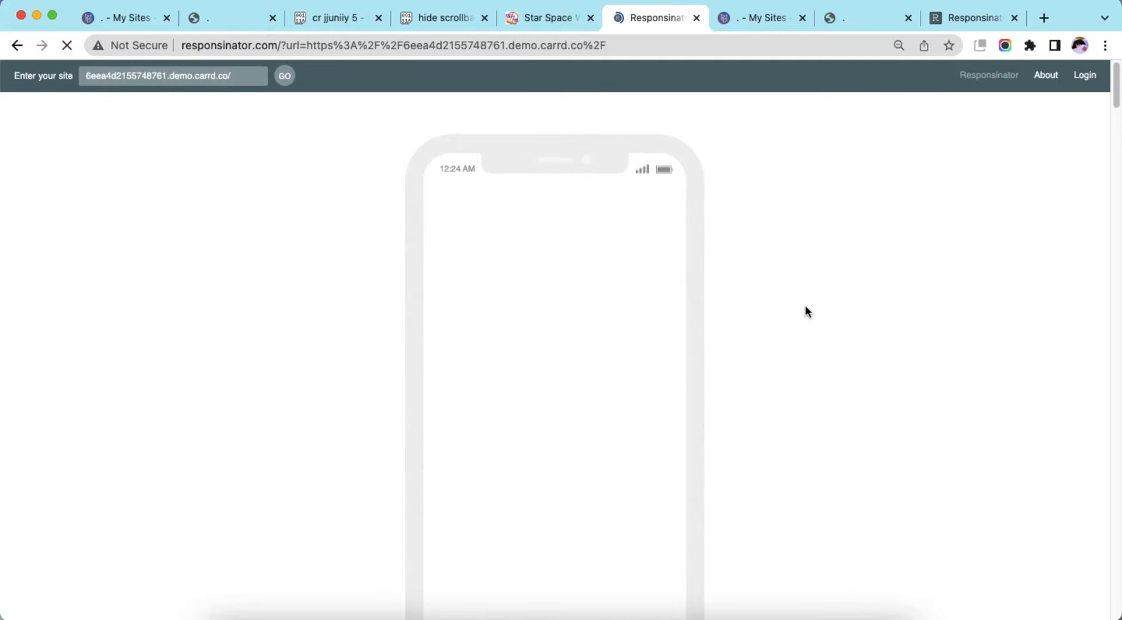
click(613, 498)
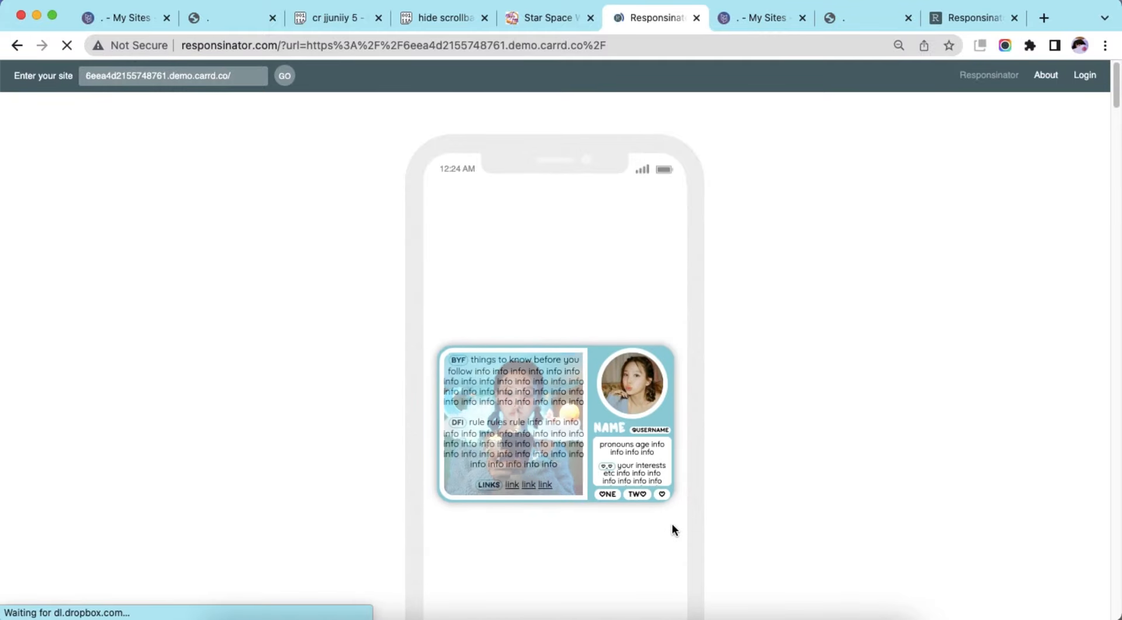
scroll(482, 408, down, 3)
scroll(482, 409, up, 3)
Return to the site editor, add a section break named "two", and place it between #one and the footer marker
click(122, 17)
click(480, 391)
click(739, 92)
click(699, 426)
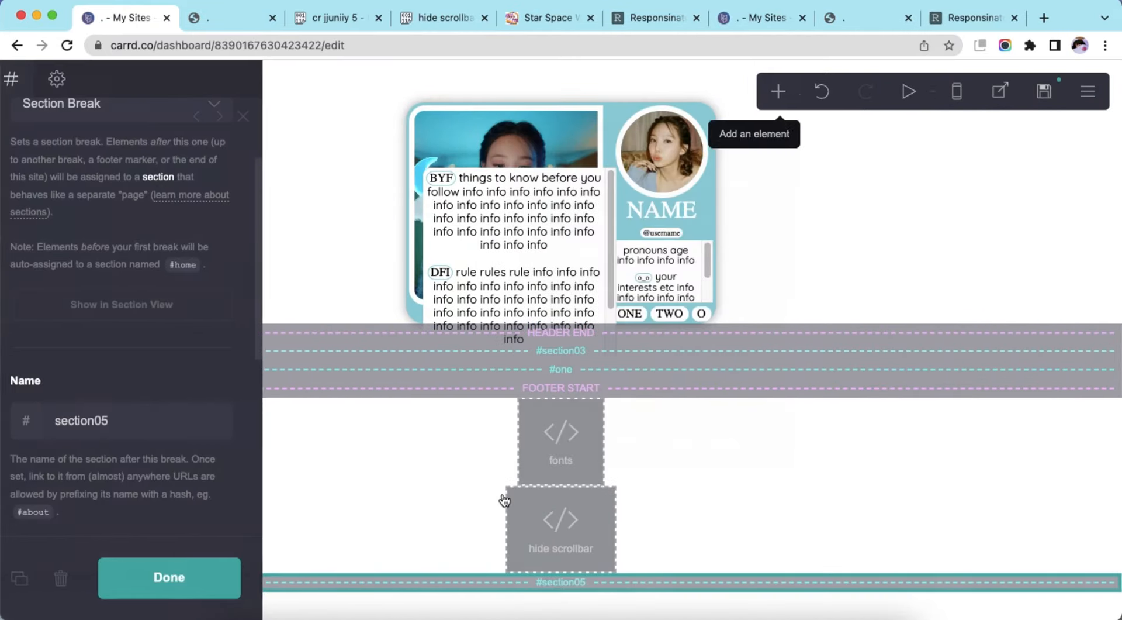
drag(463, 577, 529, 382)
double_click(153, 427)
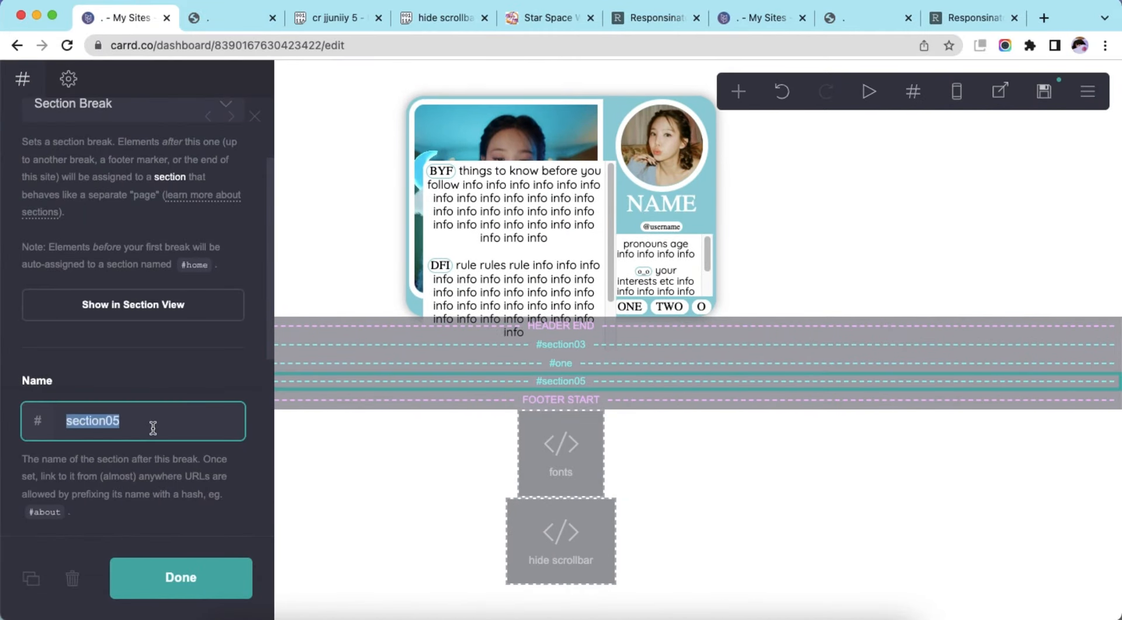
text(two)
key(Return)
Add a container to section two with corner rounding off, contents spacing Auto and background colour #FFFFFF
click(737, 92)
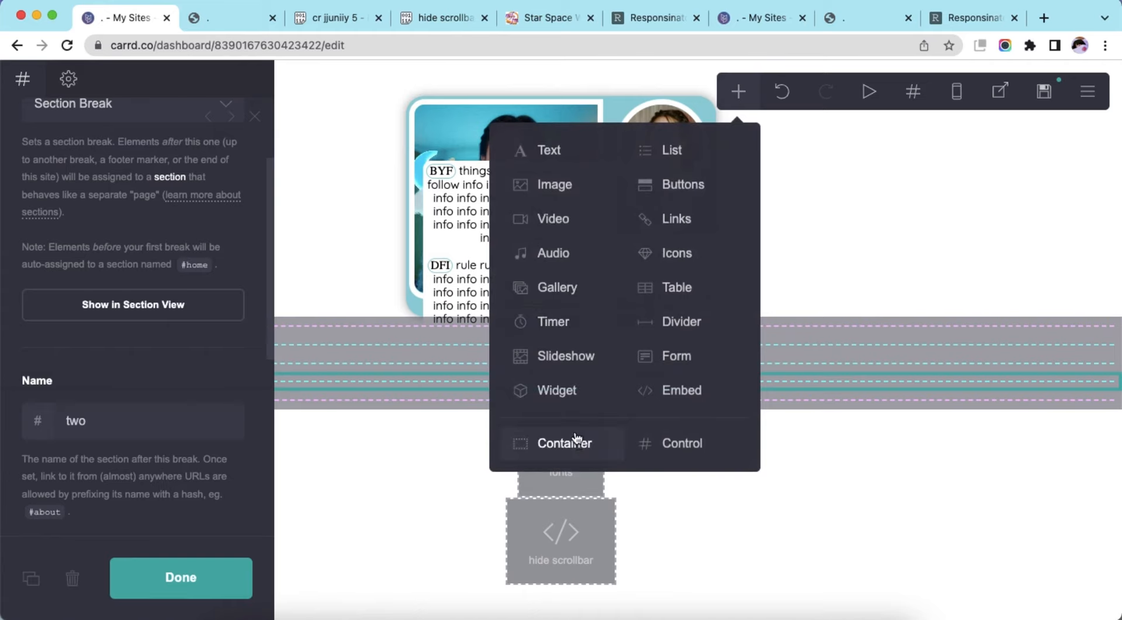
click(515, 435)
scroll(133, 330, down, 3)
click(33, 439)
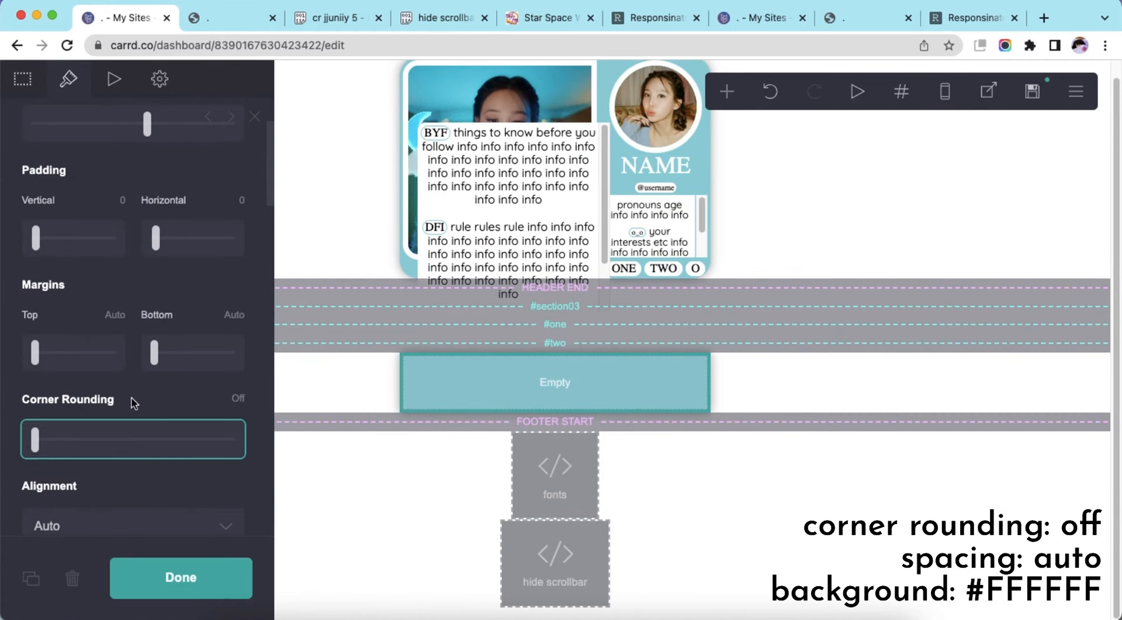
scroll(156, 405, down, 5)
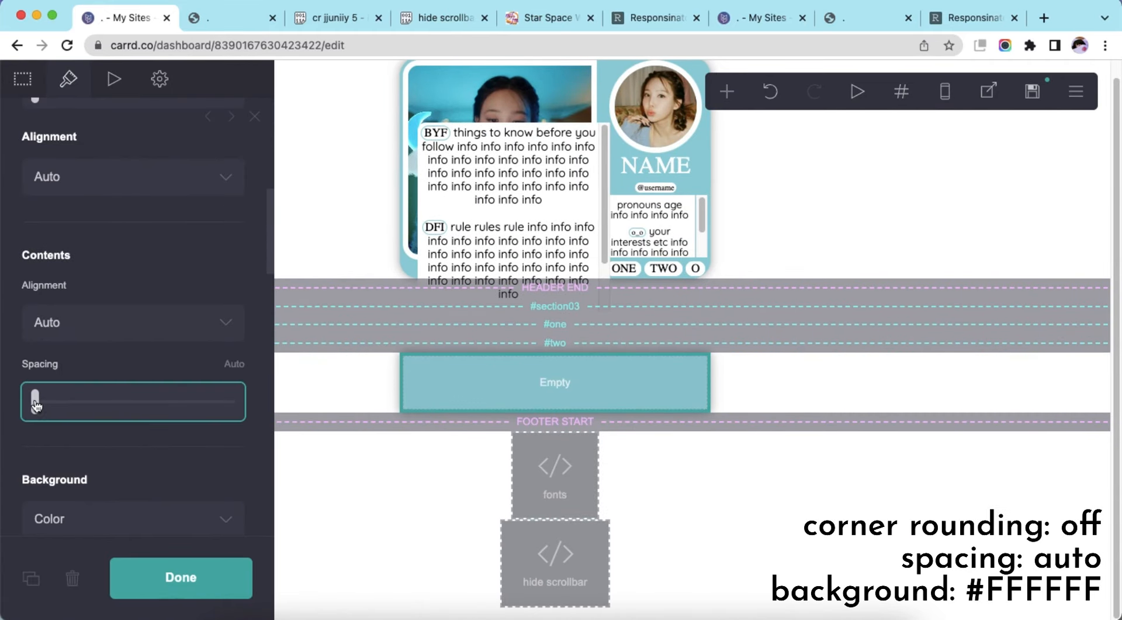
scroll(137, 443, down, 4)
click(93, 334)
drag(121, 377, 2, 341)
click(143, 254)
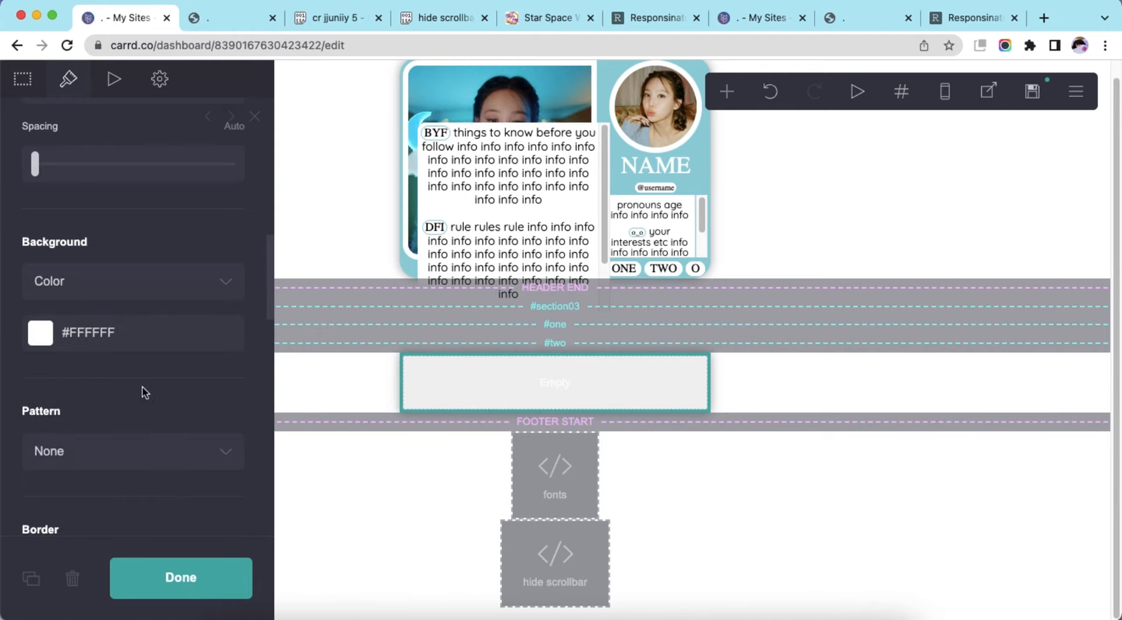
Remove the border and the drop shadow from the section two container
scroll(144, 373, down, 4)
click(158, 351)
key(BackSpace)
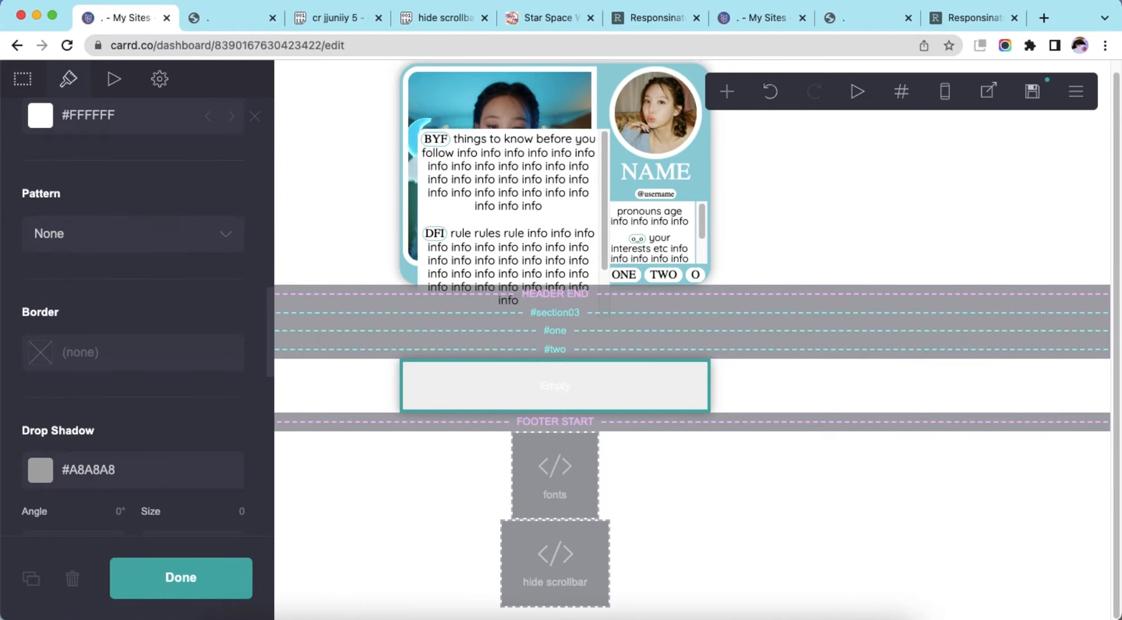
scroll(157, 401, down, 1)
click(170, 439)
key(BackSpace)
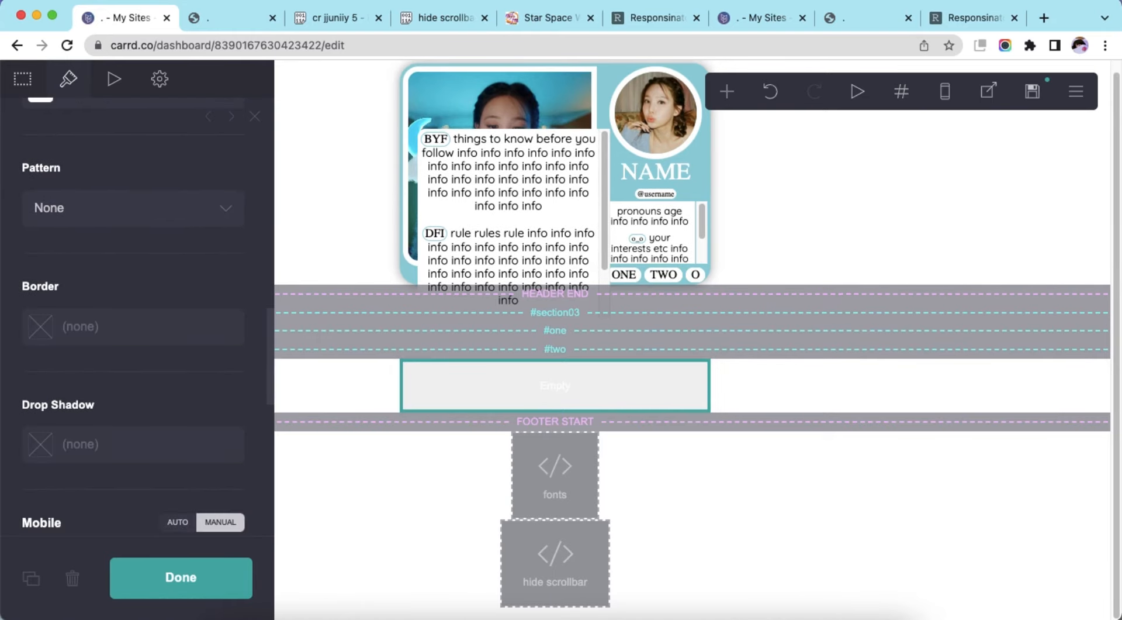
scroll(171, 436, down, 6)
scroll(178, 424, up, 15)
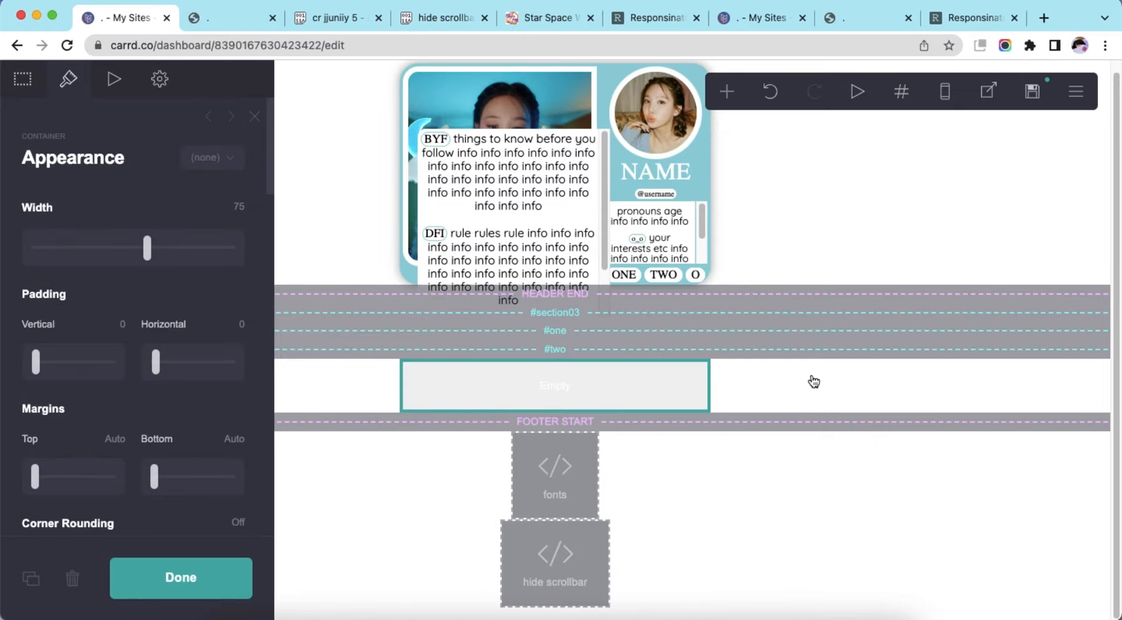
Copy the container CSS from the code page and paste it as the section two container's default custom style
click(169, 87)
click(150, 223)
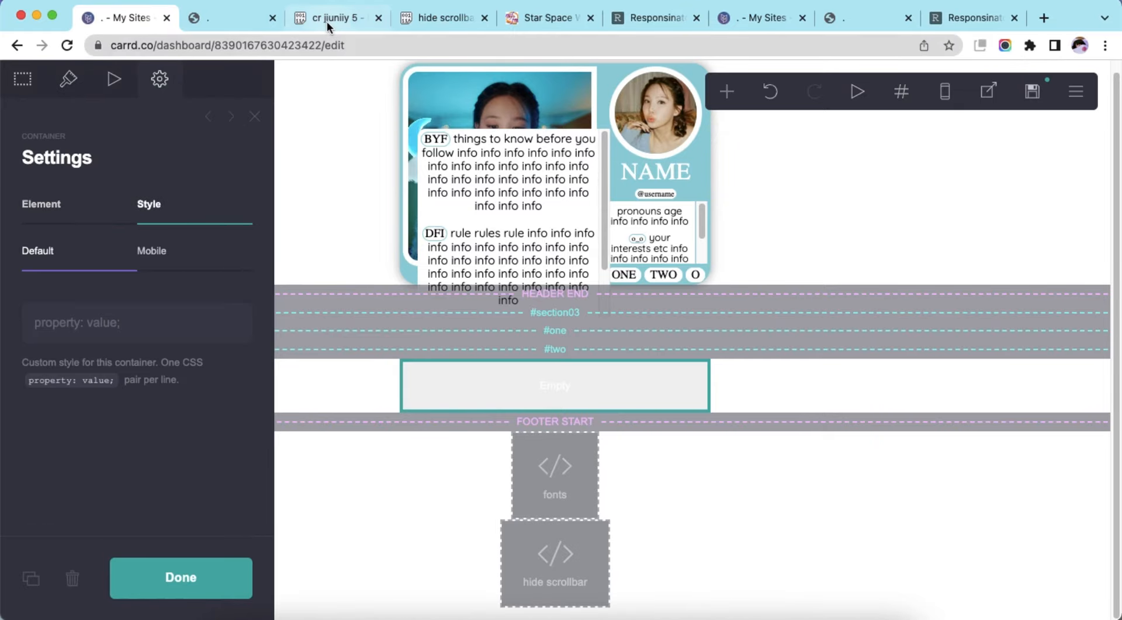
click(327, 23)
drag(82, 304, 166, 380)
right_click(204, 327)
click(234, 367)
click(125, 17)
right_click(138, 321)
click(166, 426)
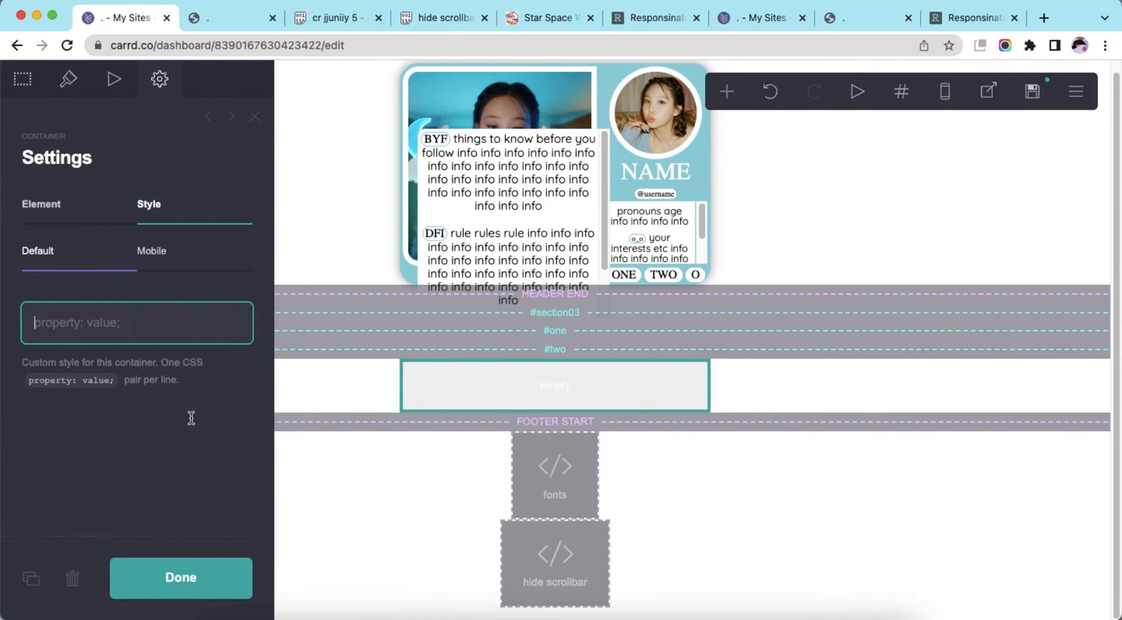
click(867, 421)
scroll(541, 398, down, 1)
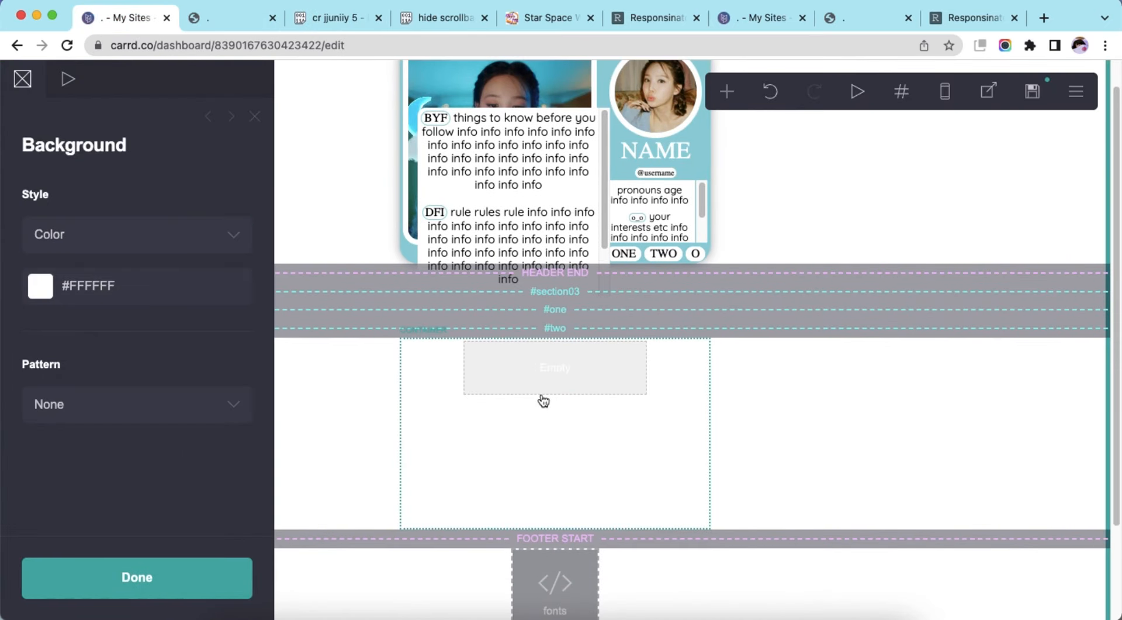
Add a text element inside the section two container
click(541, 398)
click(727, 91)
click(541, 150)
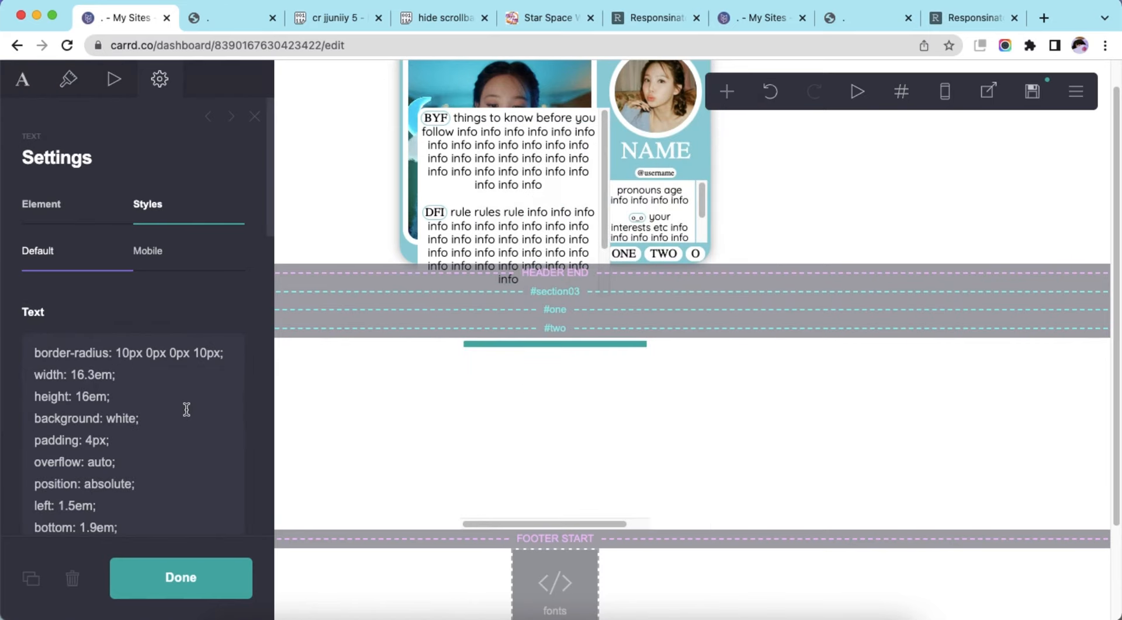
Delete the custom text CSS from the section two text element's default and mobile styles, keeping the highlight code
scroll(185, 409, down, 1)
drag(123, 503, 2, 334)
key(BackSpace)
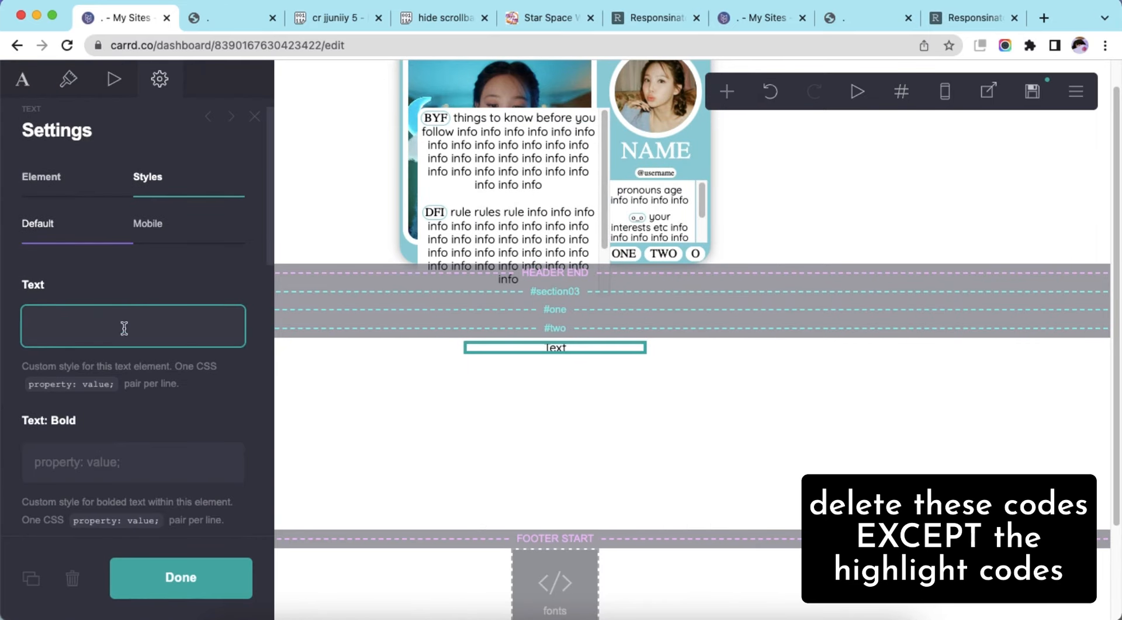
scroll(168, 303, up, 1)
click(176, 260)
drag(160, 376, 29, 353)
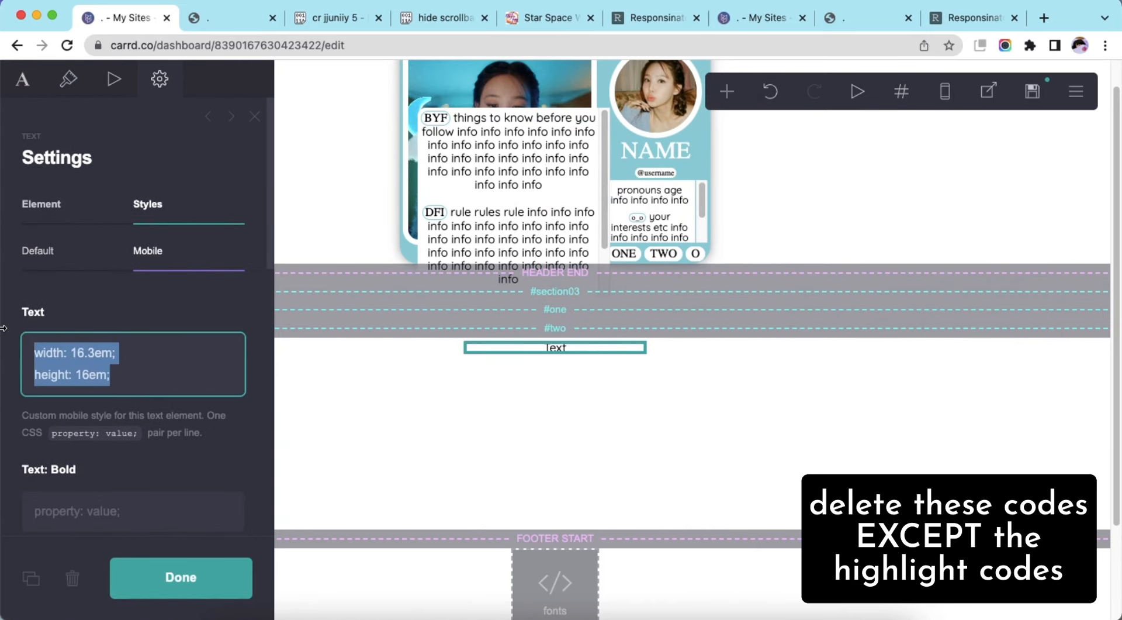
key(BackSpace)
click(129, 403)
click(90, 266)
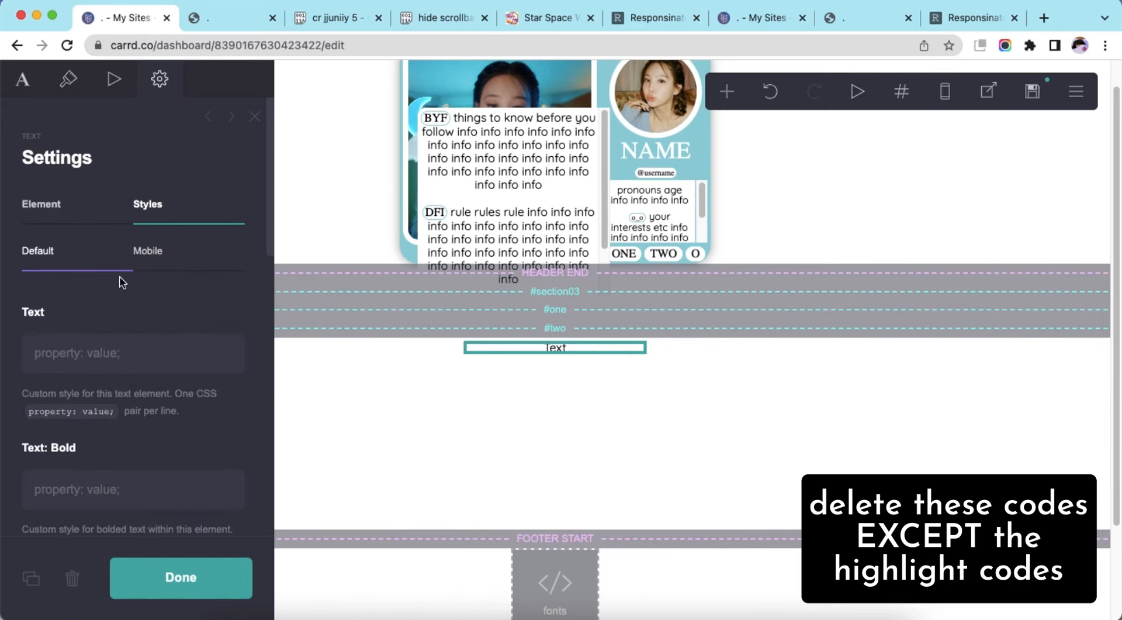
scroll(129, 278, down, 5)
scroll(131, 276, up, 5)
Write the text element's content as "==love zone== your stanlist" followed by repeated "info" filler words
click(19, 93)
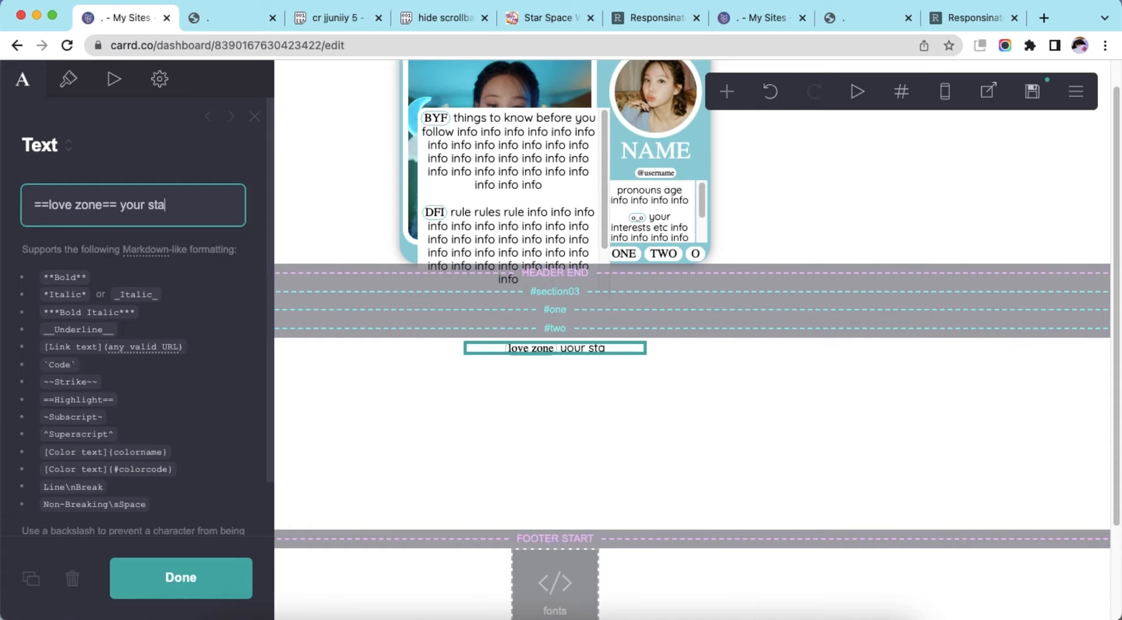
text(info info info info info info info info info info info info info info info info x)
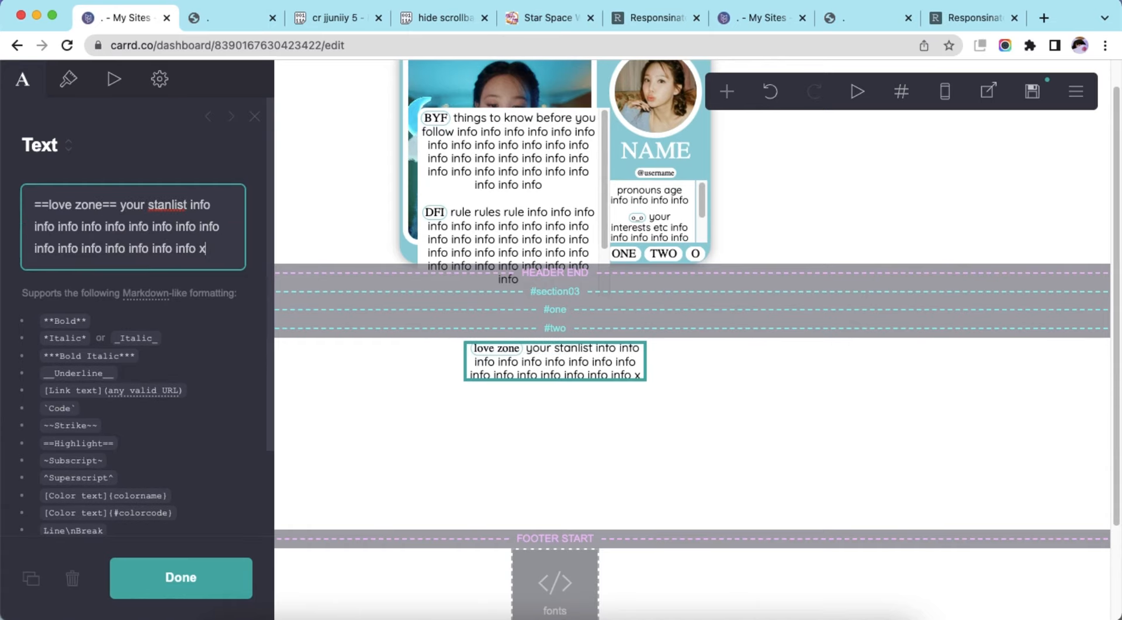
text(nfo info info info)
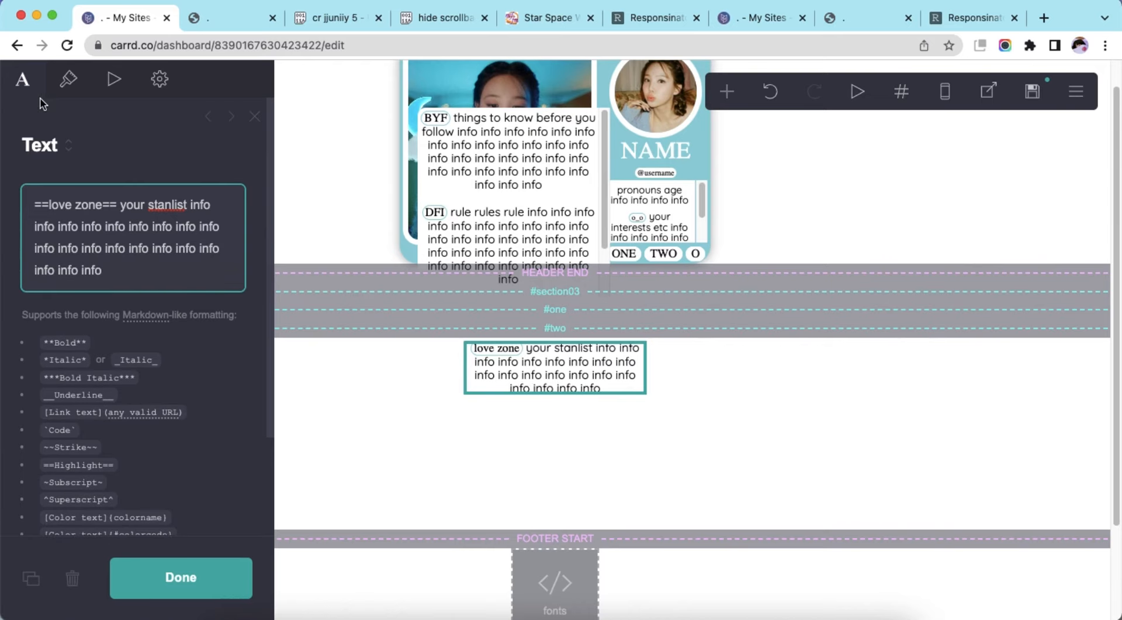
Add an image element below the love zone text in the section two container
click(68, 80)
click(748, 404)
click(536, 366)
click(724, 101)
click(580, 190)
click(22, 79)
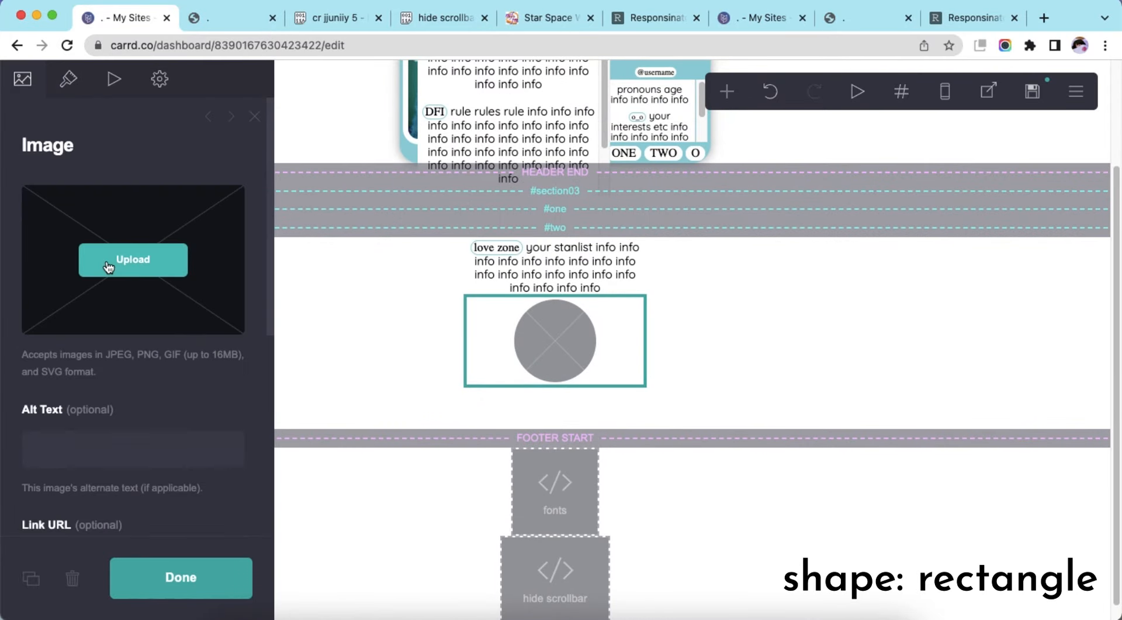
Set the new image element's shape to Rectangle
click(69, 80)
scroll(138, 292, down, 3)
click(100, 318)
click(117, 299)
Upload the heart-emoji JPEG from Downloads to the image element and crop it to full width without the handwritten caption
scroll(176, 313, up, 3)
click(22, 81)
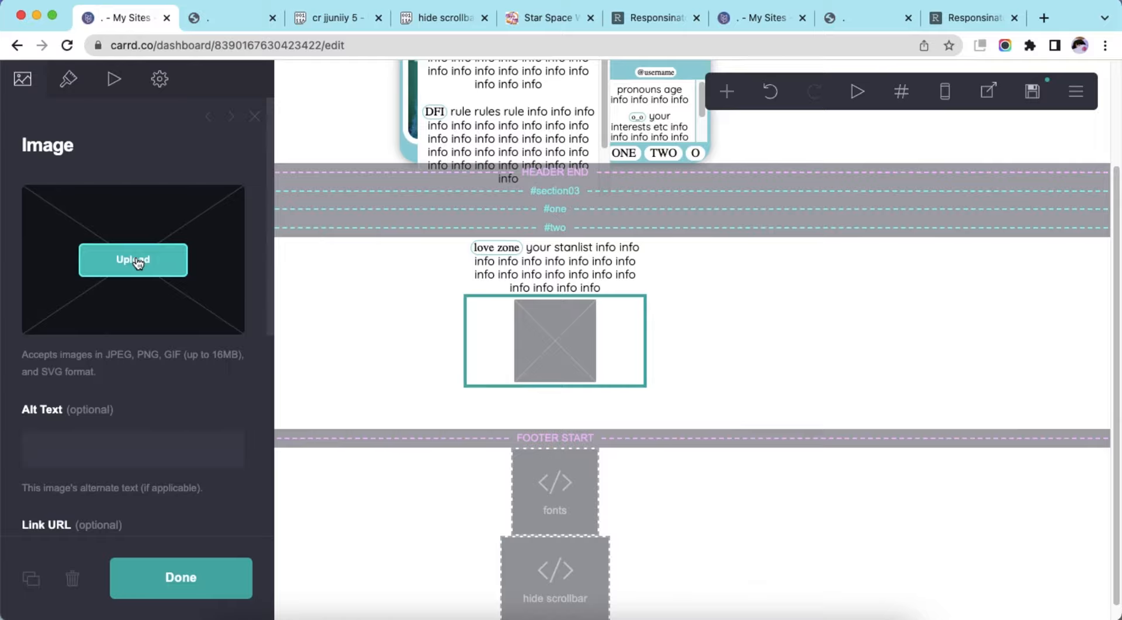
click(136, 260)
double_click(368, 352)
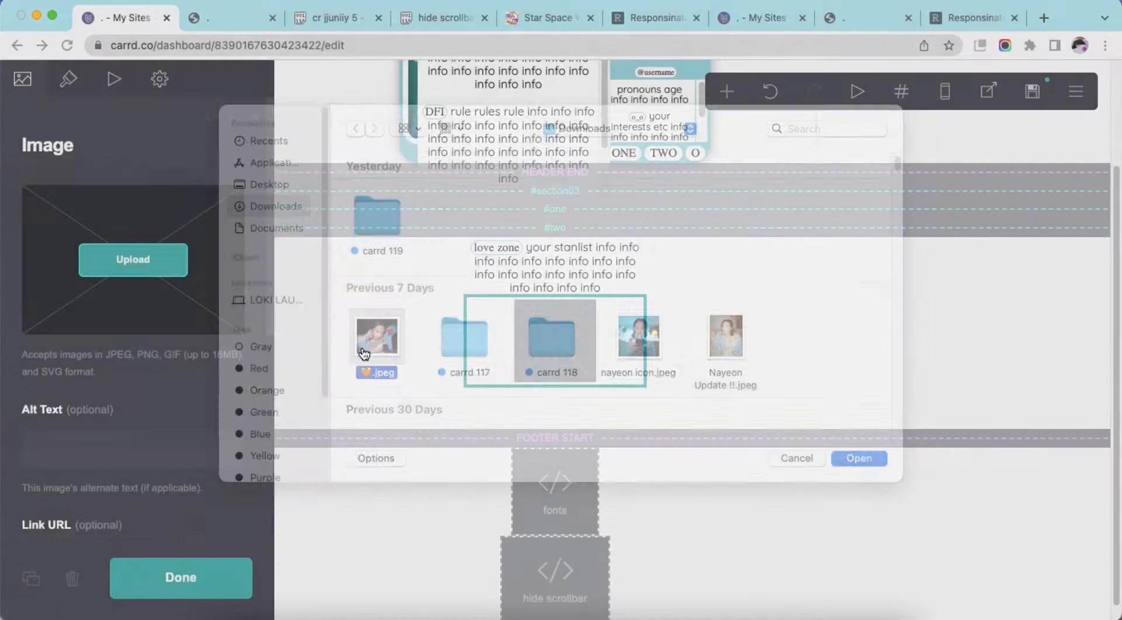
drag(401, 364, 231, 371)
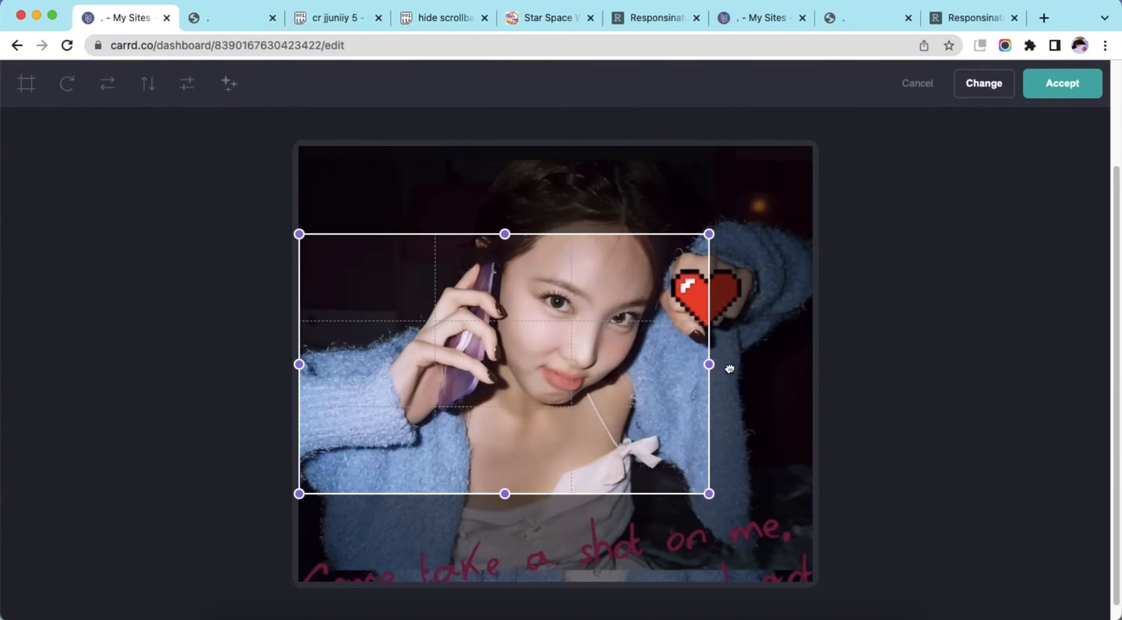
drag(710, 364, 847, 376)
drag(555, 237, 556, 163)
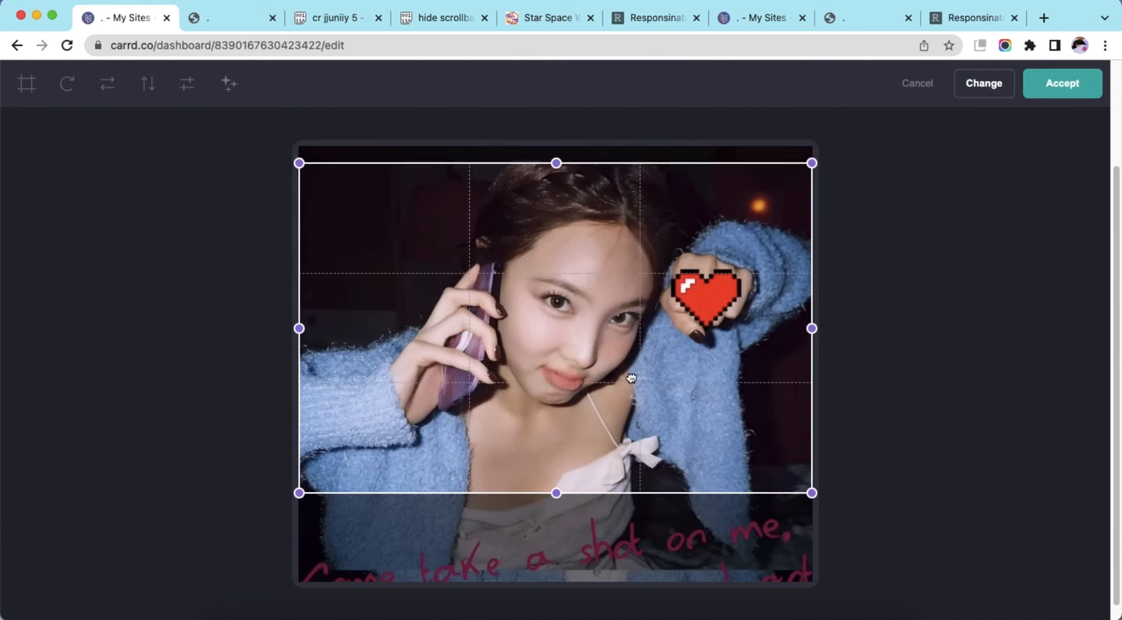
drag(632, 379, 632, 379)
click(1052, 96)
Set the section two image's width to 15 and height to 6
click(66, 81)
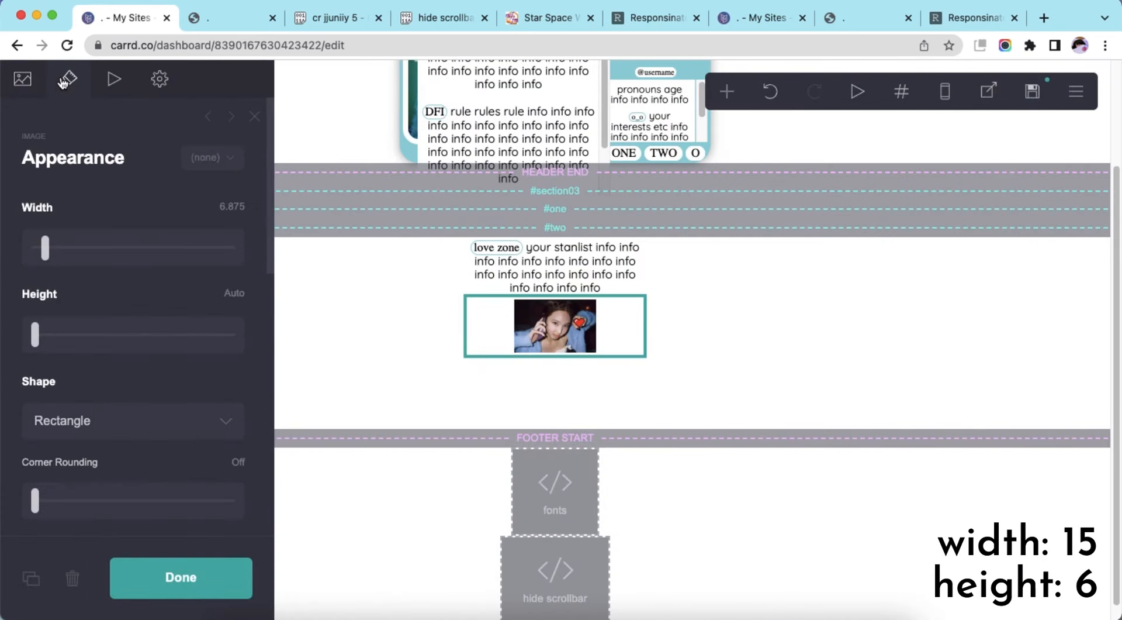
text(15)
key(Return)
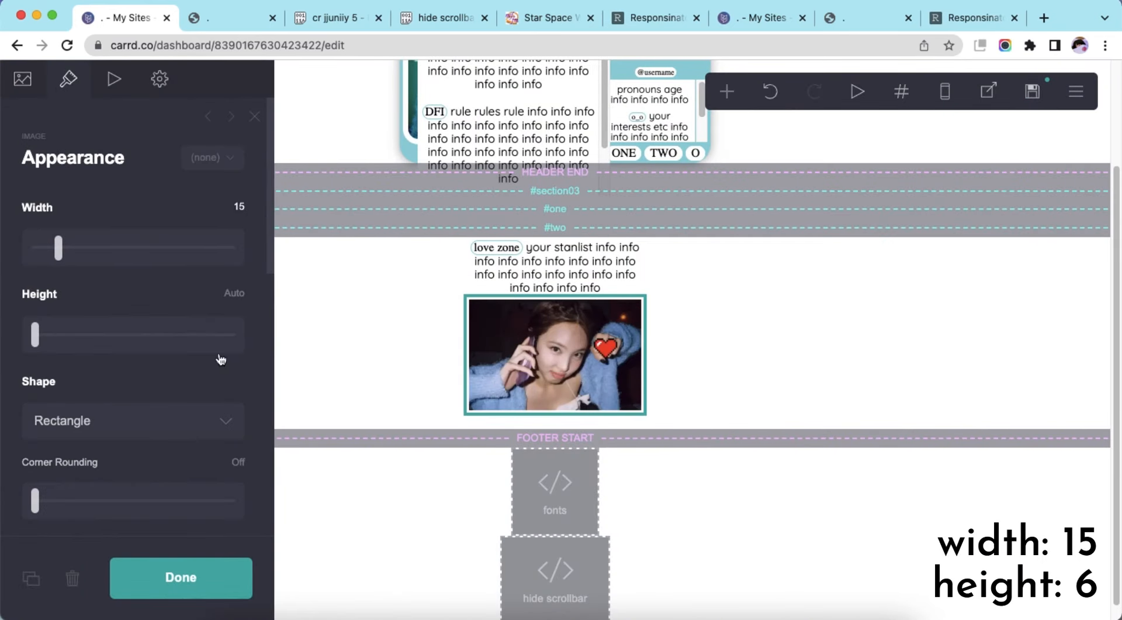
text(6)
key(Return)
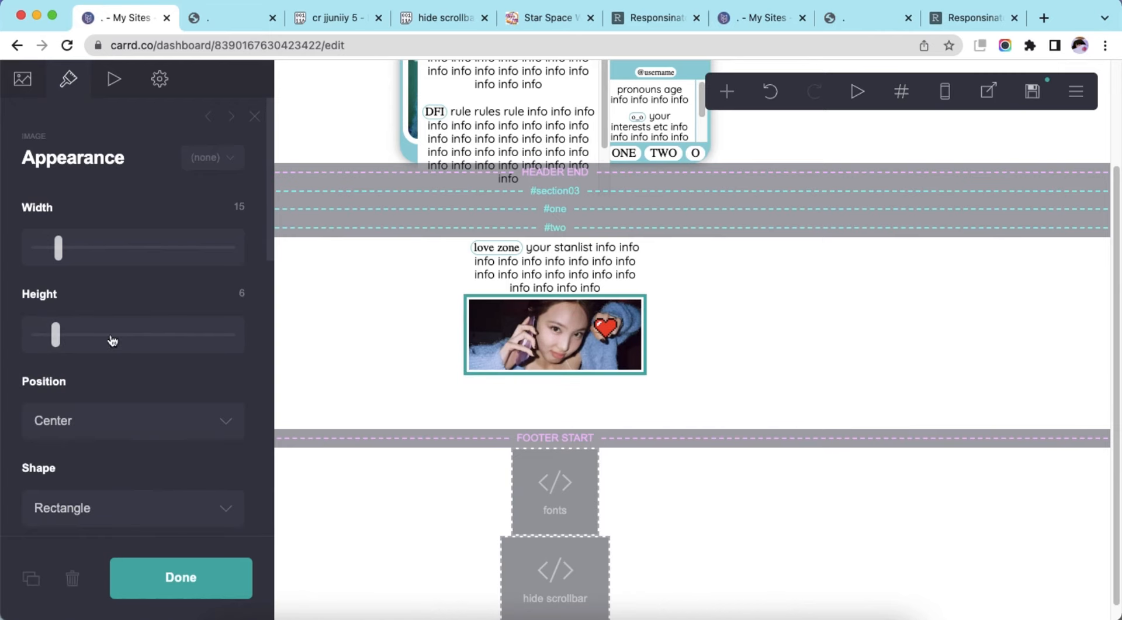
Add a text element below the image reading "==music== artists that you listen to" followed by pasted "info" filler
click(777, 394)
click(630, 362)
click(718, 96)
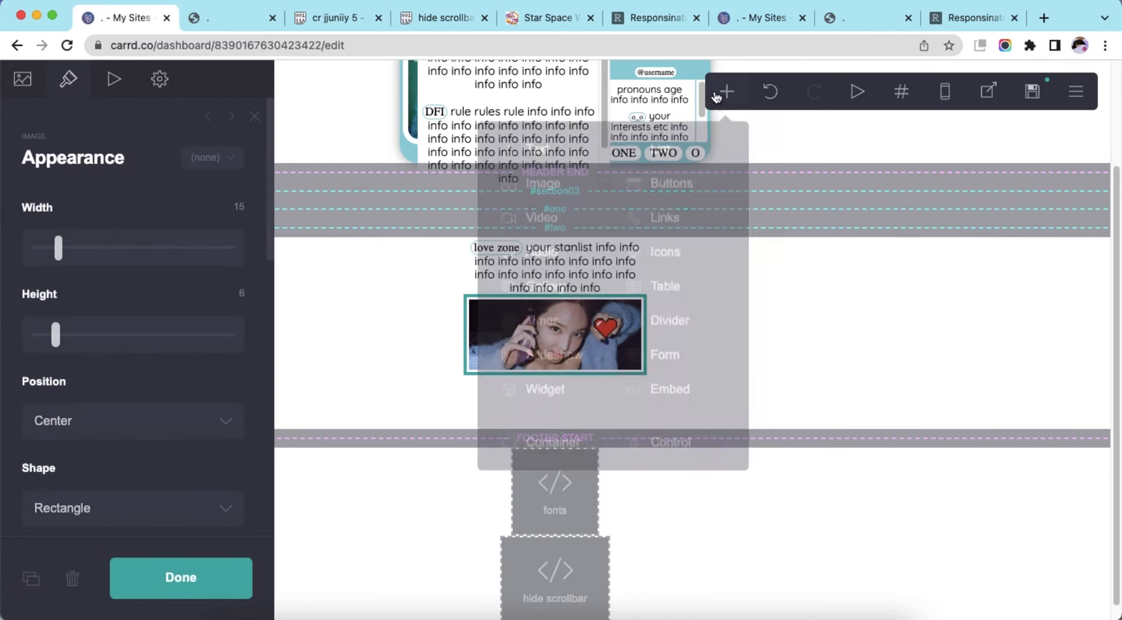
click(571, 155)
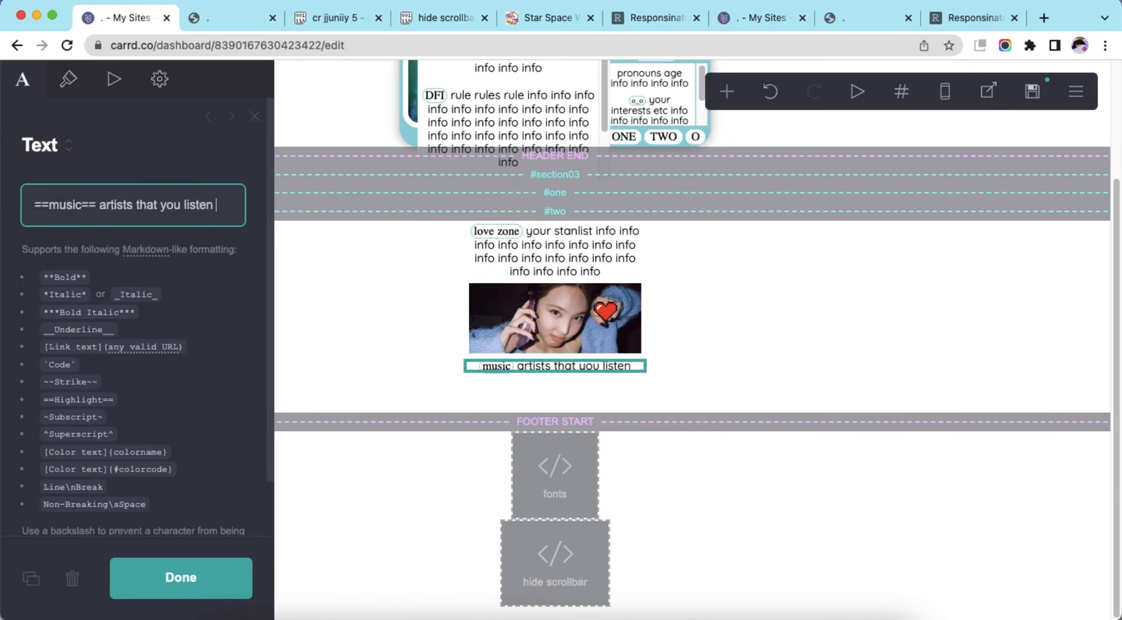
text(to)
key(super+v)
key(super+v)
Check the section two content in the mobile view and return to the desktop view
click(822, 321)
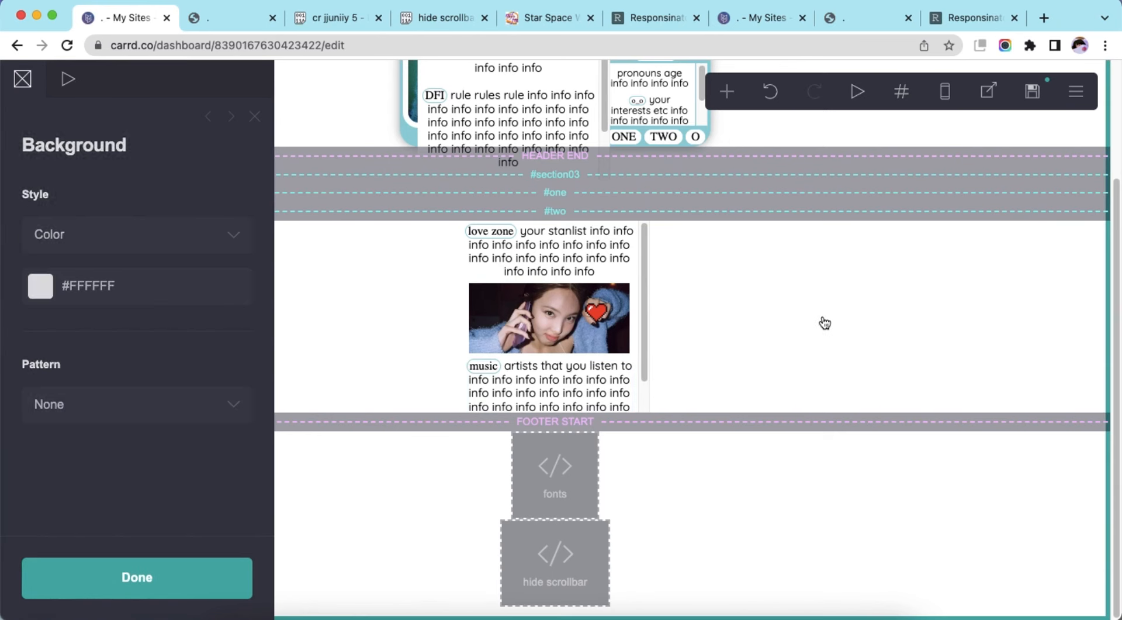
click(945, 92)
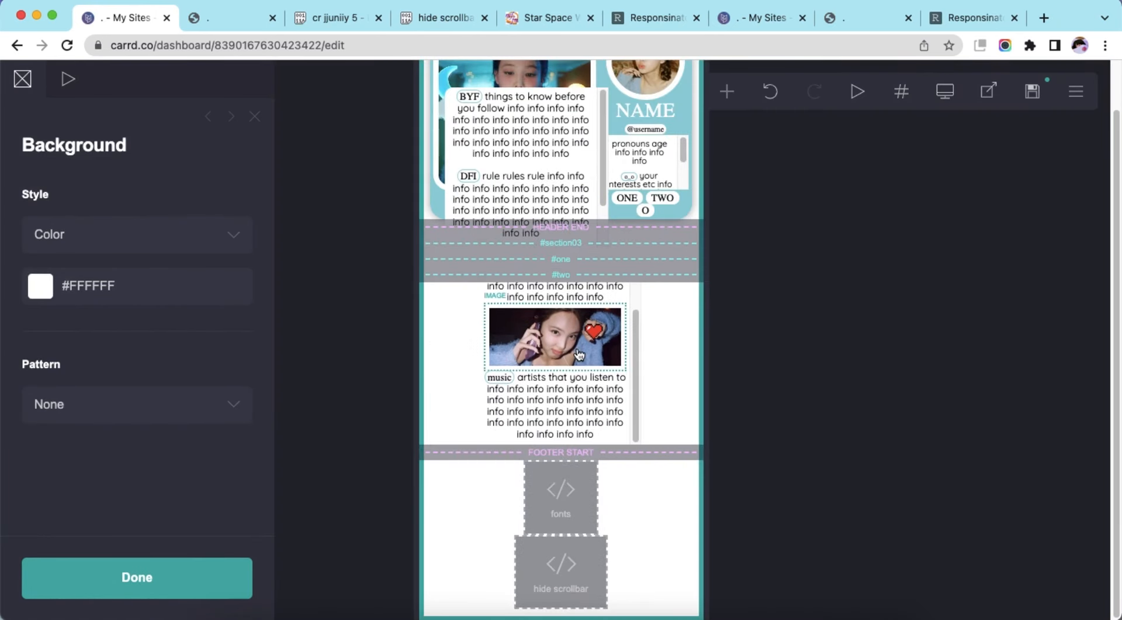
click(942, 93)
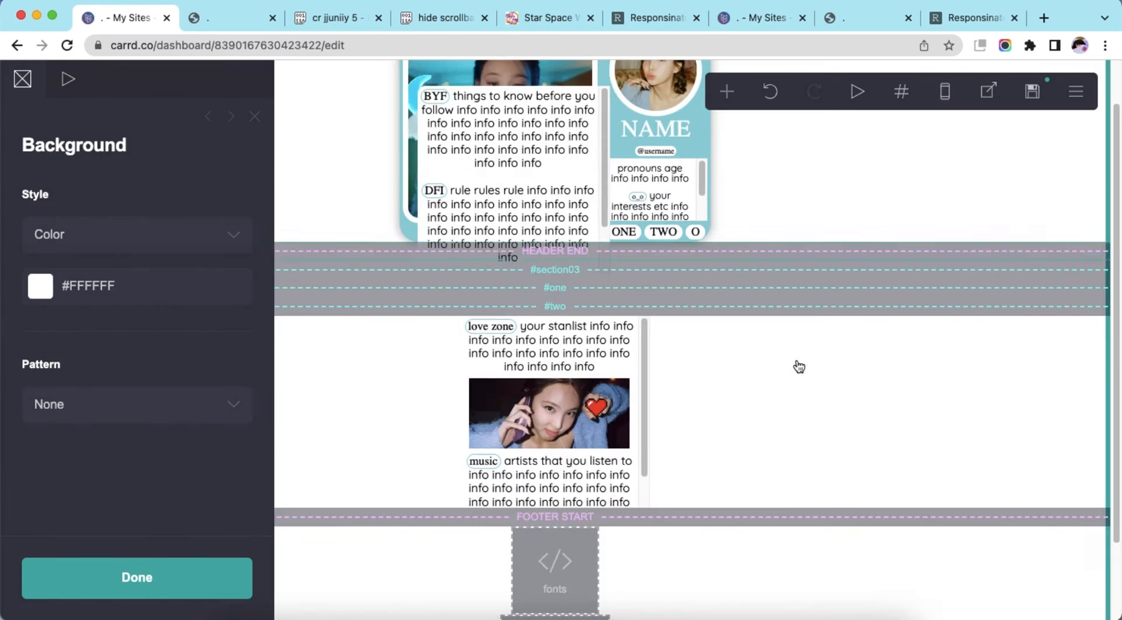
Copy the positioning code from the code page into the section two container's style: position absolute, left 0.3em, bottom 0.6em
click(680, 403)
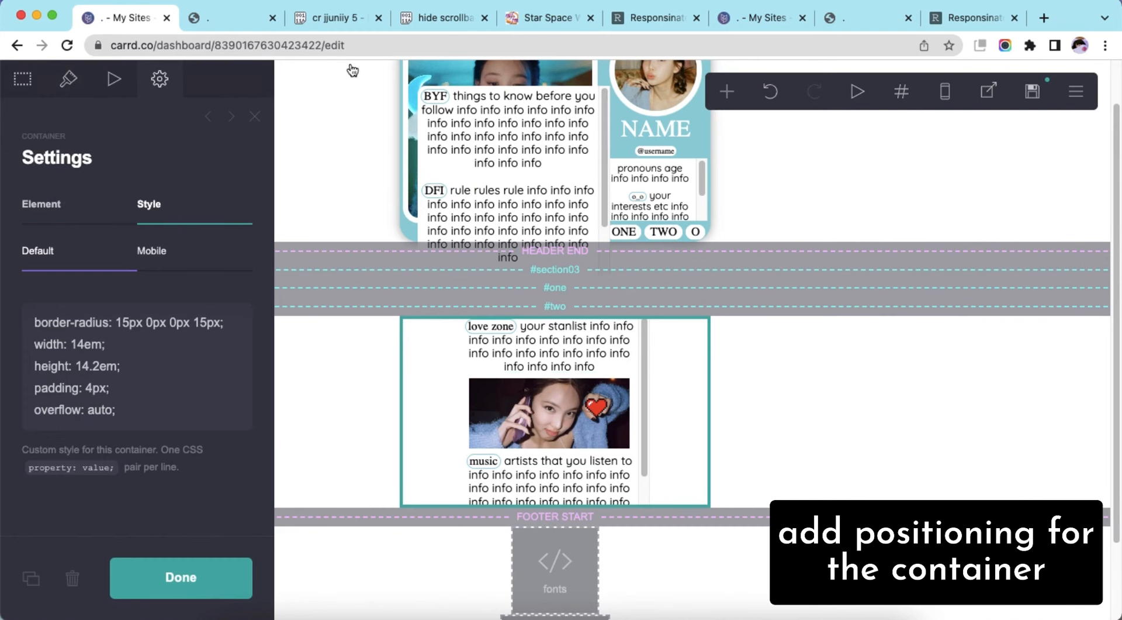
click(321, 19)
scroll(183, 401, down, 3)
drag(82, 328, 163, 369)
right_click(167, 347)
click(187, 376)
click(105, 22)
key(Return)
right_click(87, 431)
click(123, 469)
scroll(490, 209, down, 2)
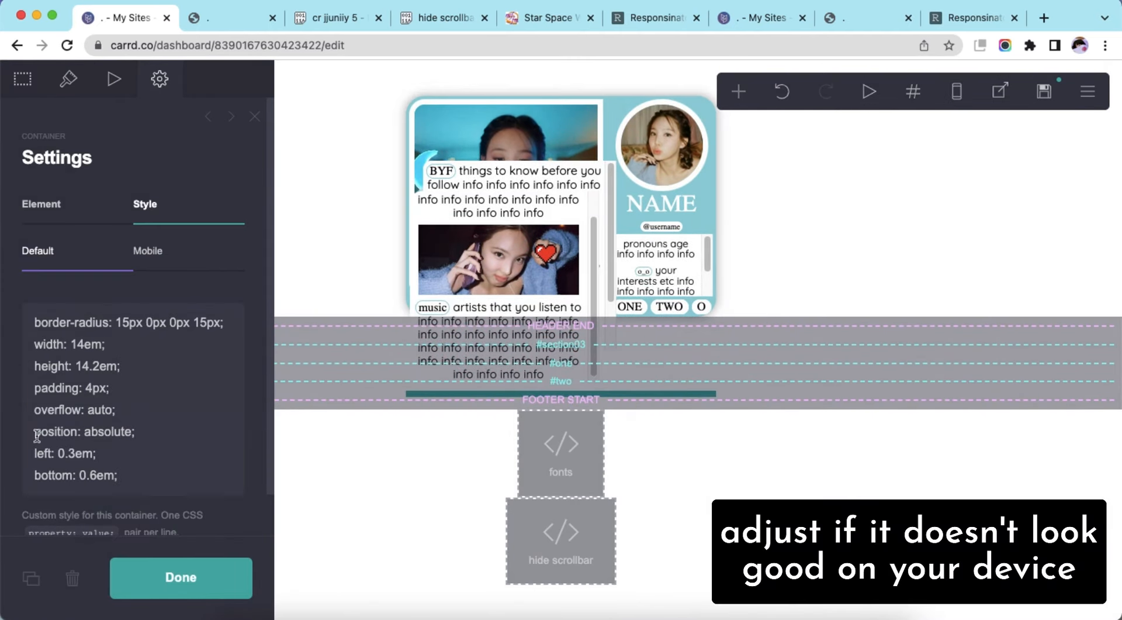
drag(35, 430, 168, 474)
click(190, 471)
Save the site as a template, reload the demo page and view section two
click(1044, 91)
click(202, 572)
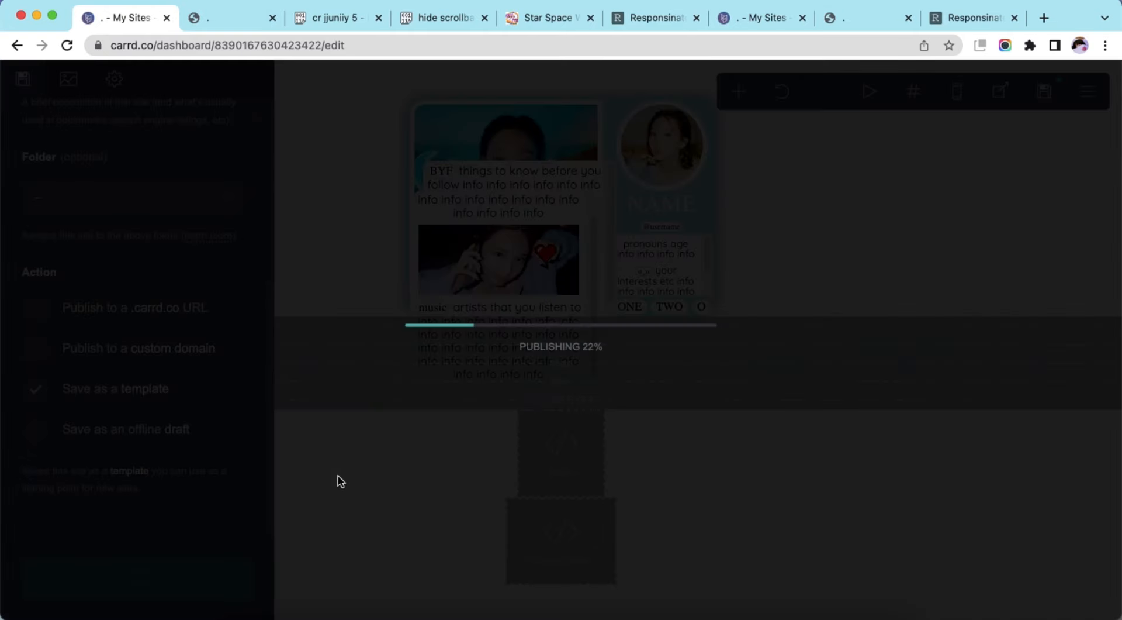
click(209, 18)
right_click(210, 16)
click(253, 97)
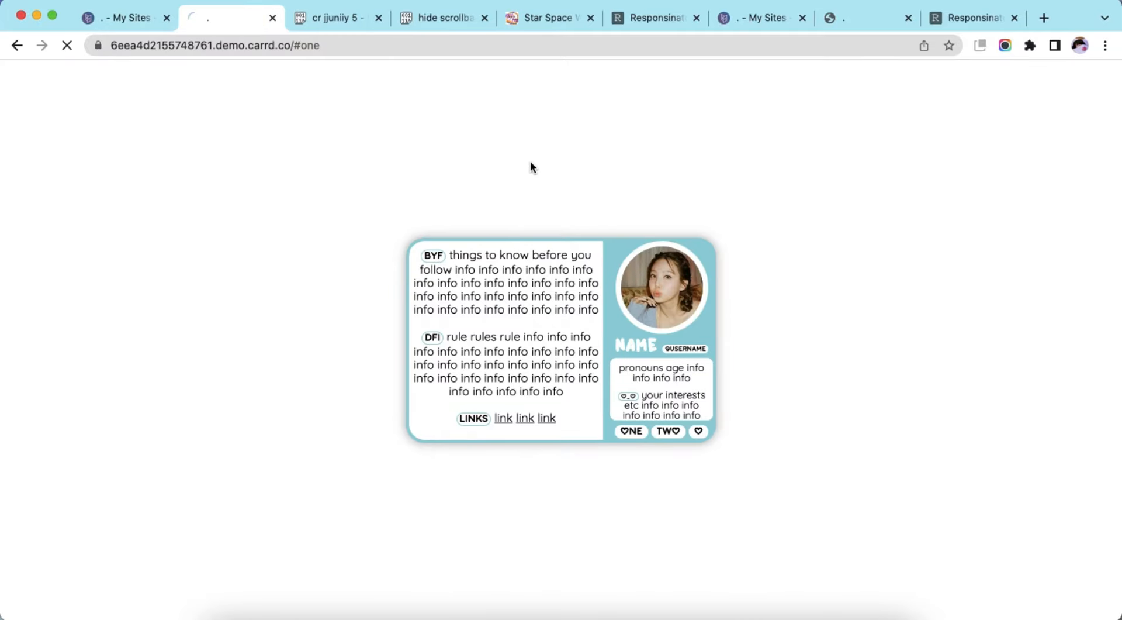
click(668, 438)
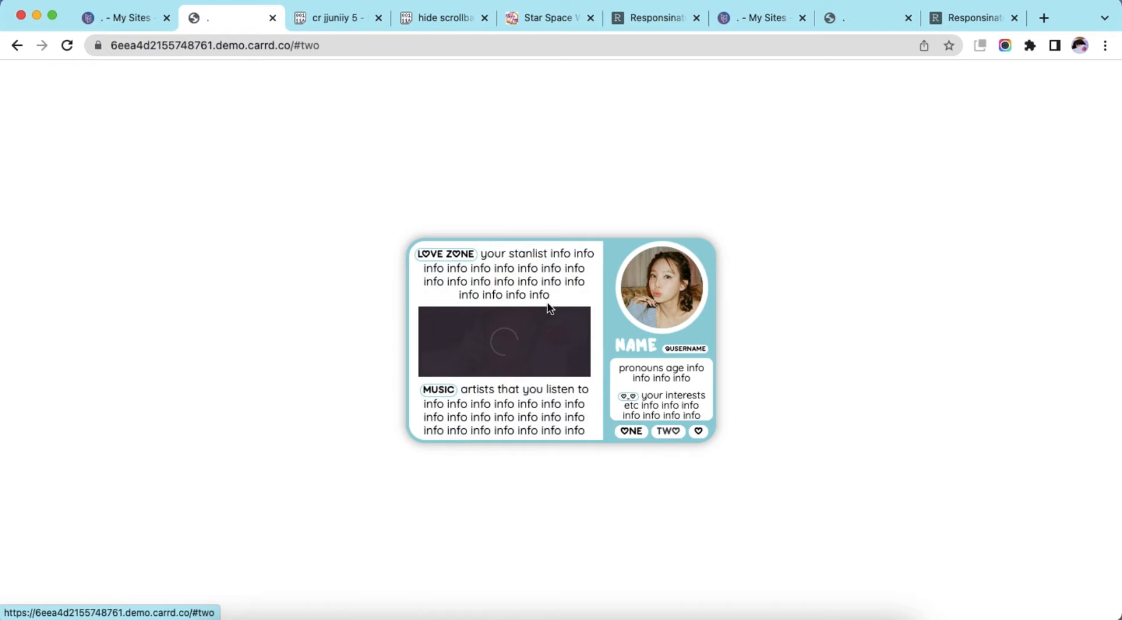
Reload the Responsinator page and check section two in the phone preview
click(629, 21)
right_click(625, 44)
click(624, 45)
key(Return)
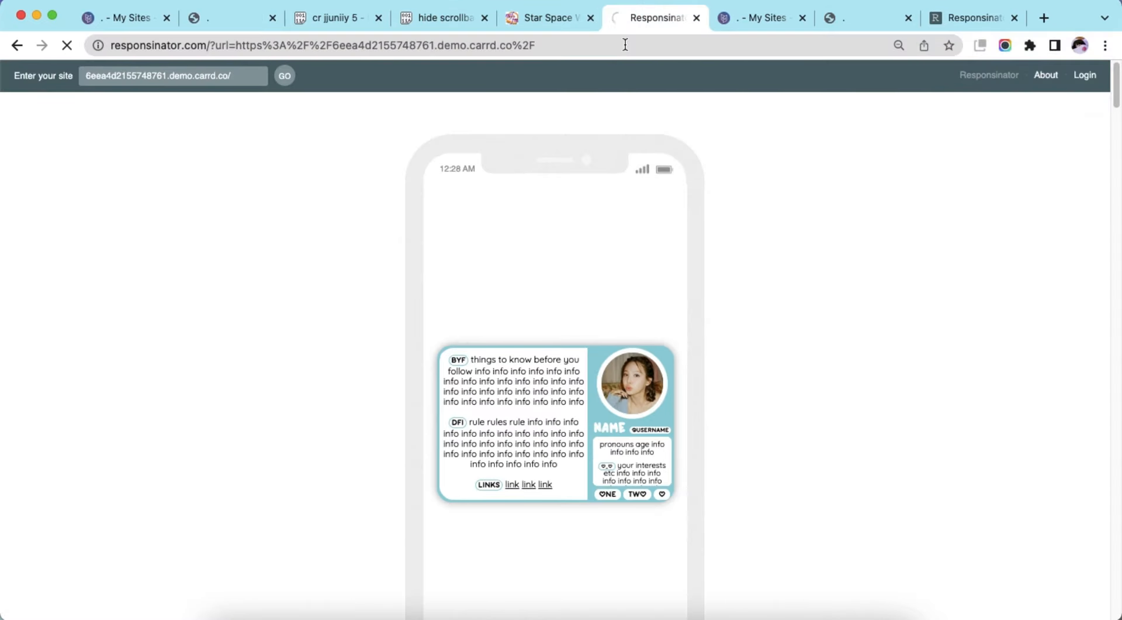
click(637, 493)
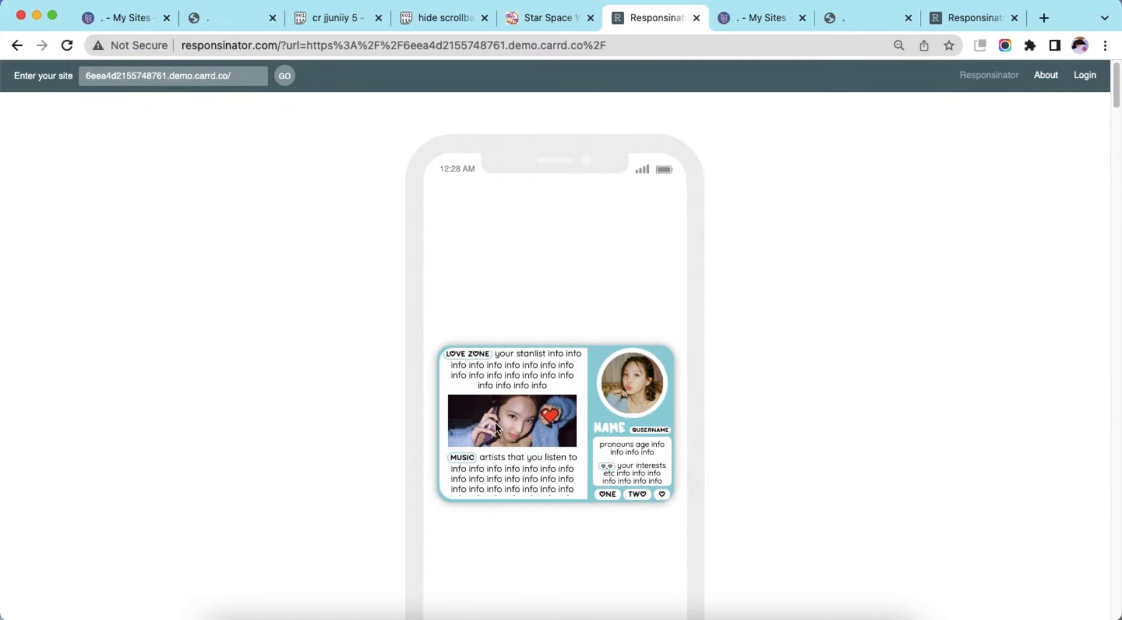
Return to the Carrd editor and add a code embed element labelled "background"
click(106, 18)
click(486, 389)
click(739, 92)
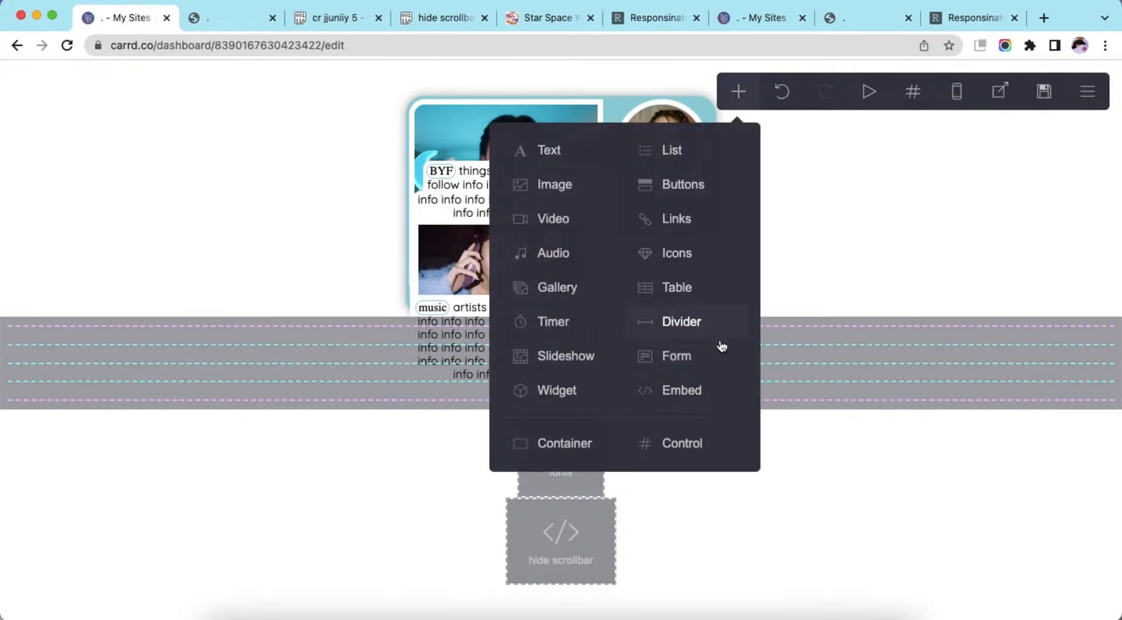
click(681, 390)
click(168, 383)
text(backgro)
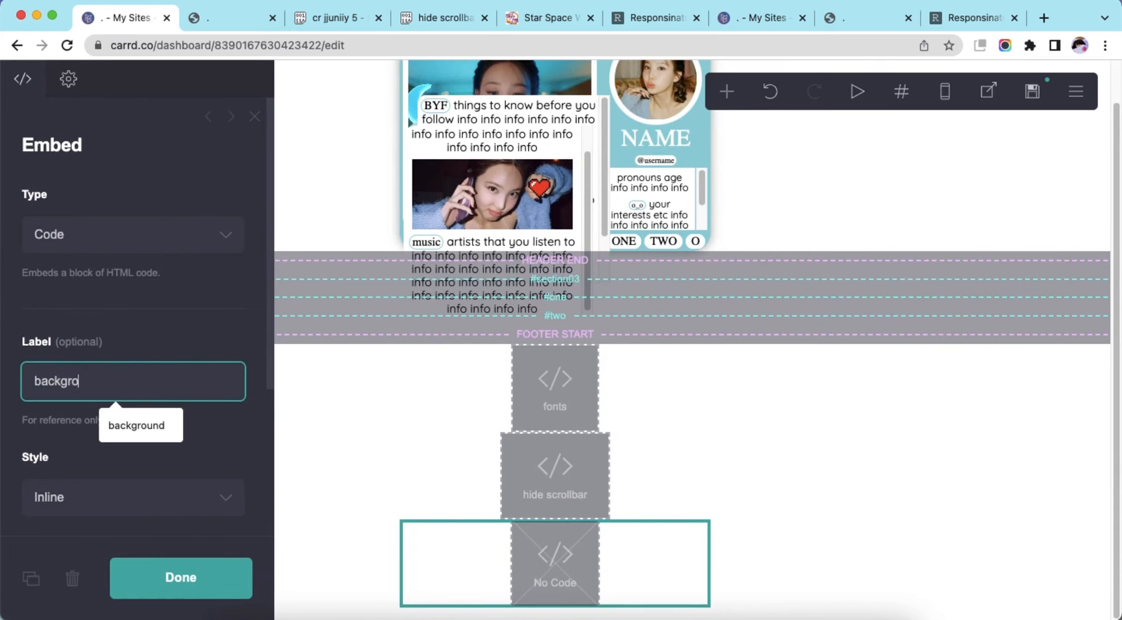
text(und)
scroll(168, 383, down, 4)
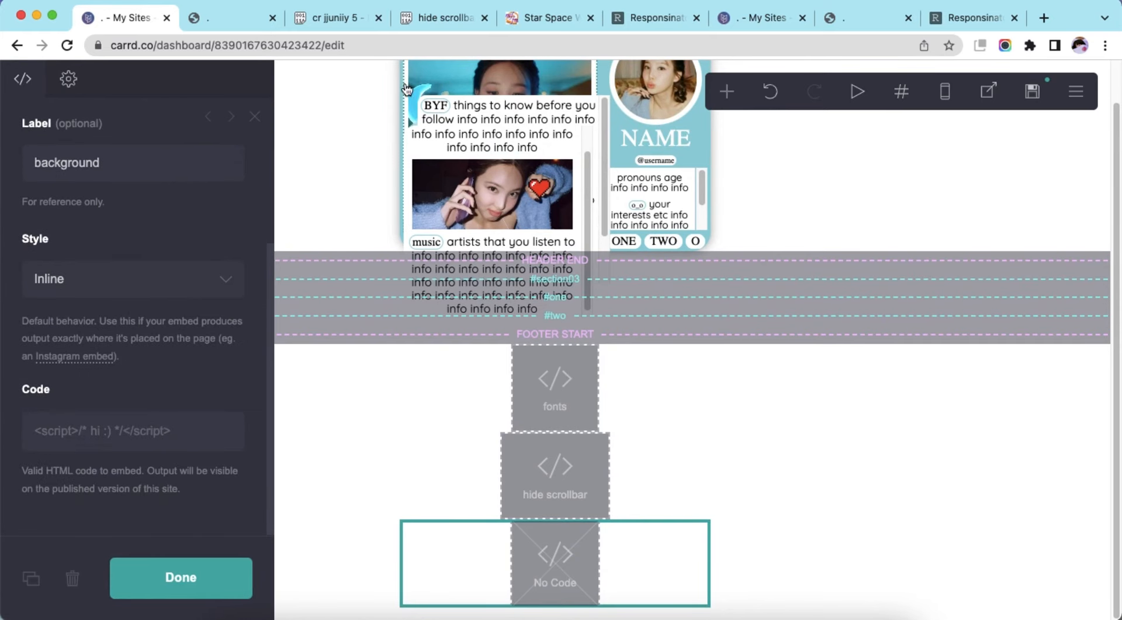
Copy the whole Star Space Warp script from its web page and paste it as the background embed's code
click(546, 19)
scroll(767, 406, down, 8)
click(430, 416)
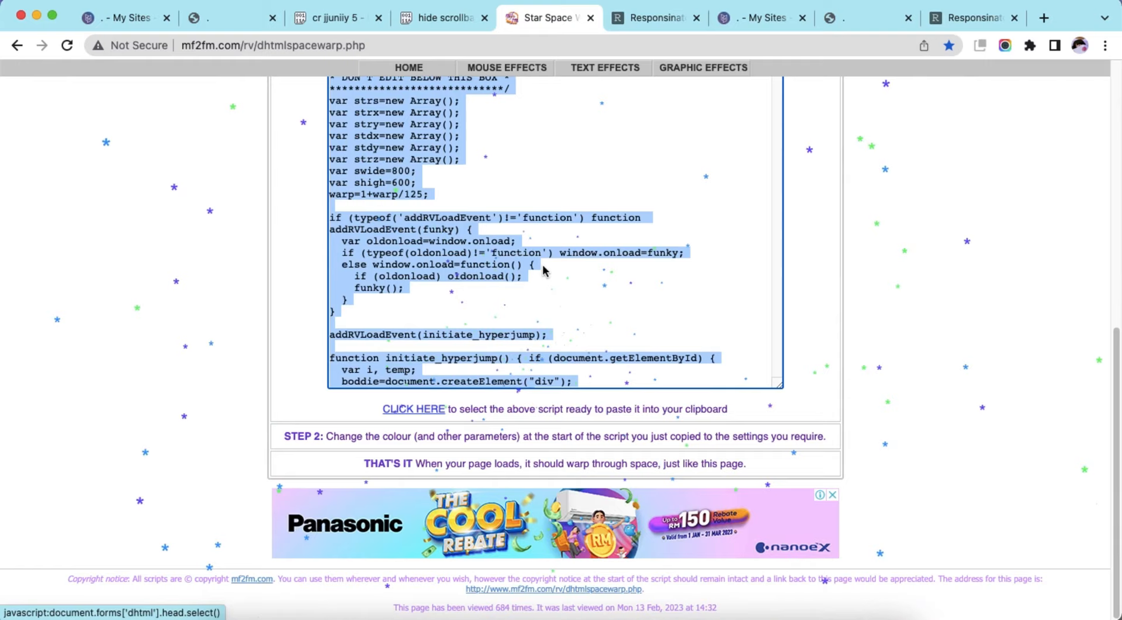
right_click(540, 259)
click(570, 381)
click(125, 17)
right_click(139, 412)
click(175, 475)
Change all three star colours in the script's colours array to #47ACC3
scroll(183, 339, down, 4)
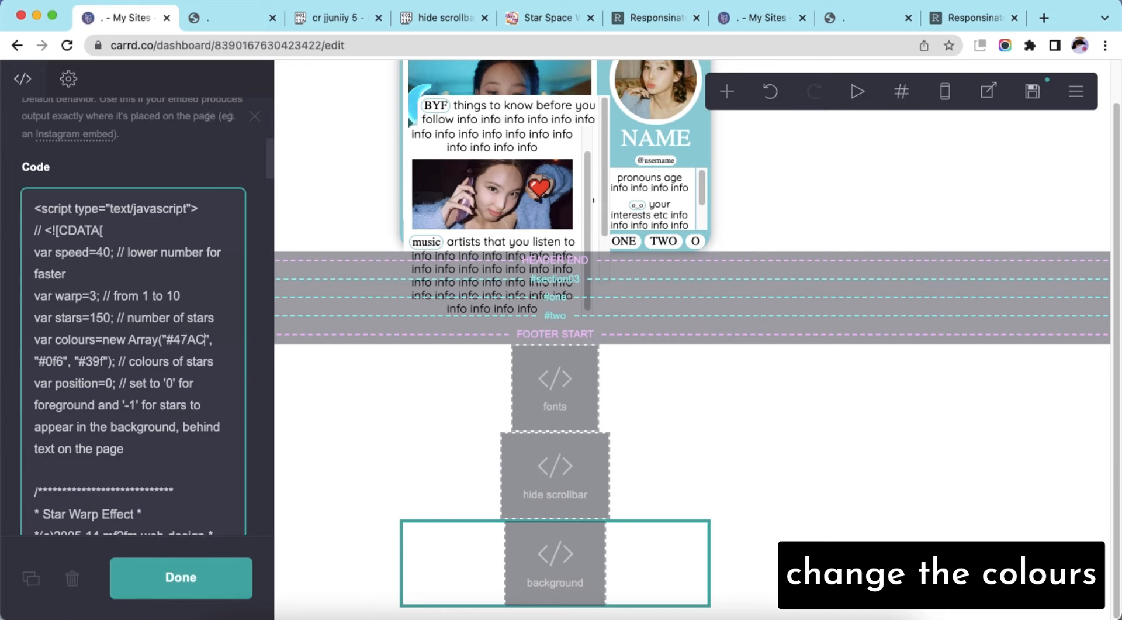
double_click(199, 339)
right_click(199, 339)
click(251, 370)
double_click(55, 361)
right_click(56, 361)
click(78, 388)
right_click(130, 359)
double_click(126, 361)
right_click(126, 360)
click(175, 387)
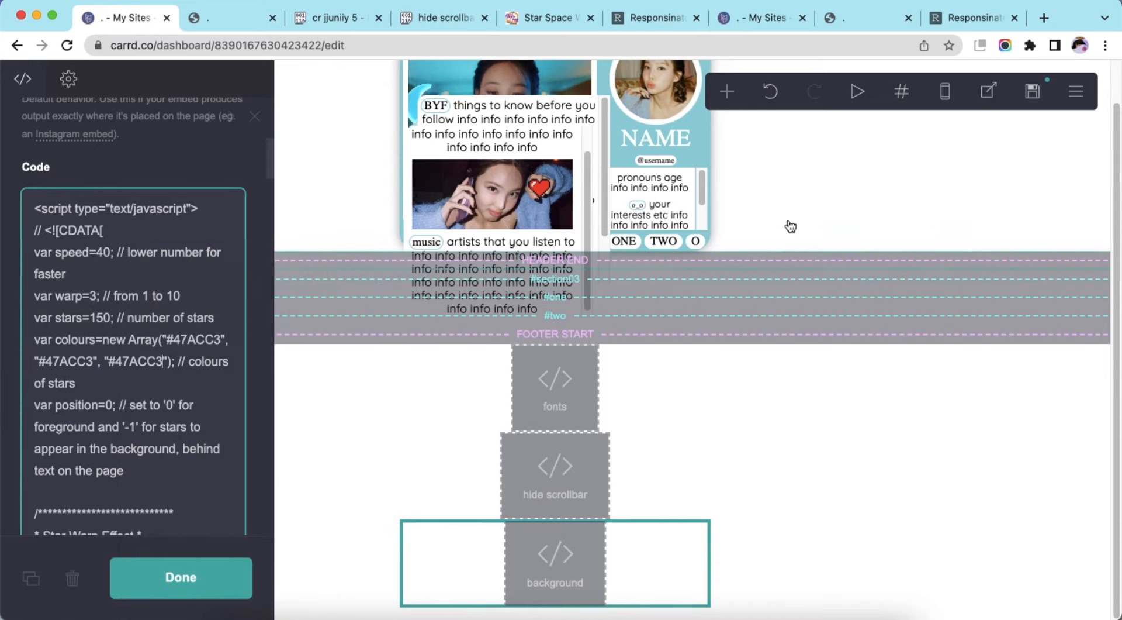
Save the site as a template and reload the demo page to view the star background
click(1032, 93)
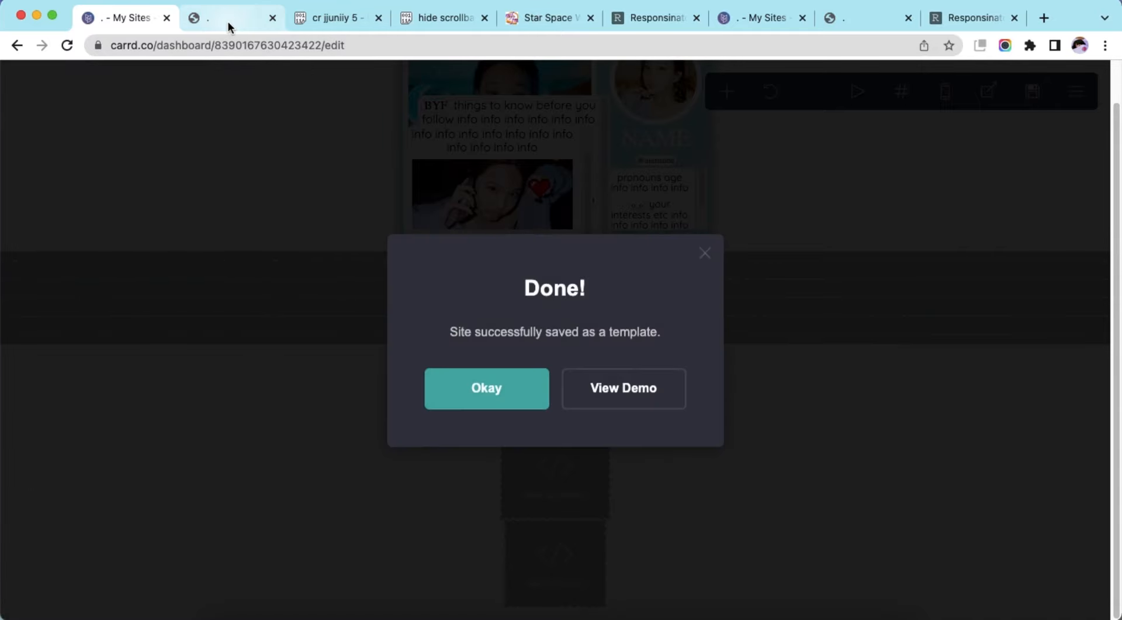
click(227, 21)
right_click(228, 21)
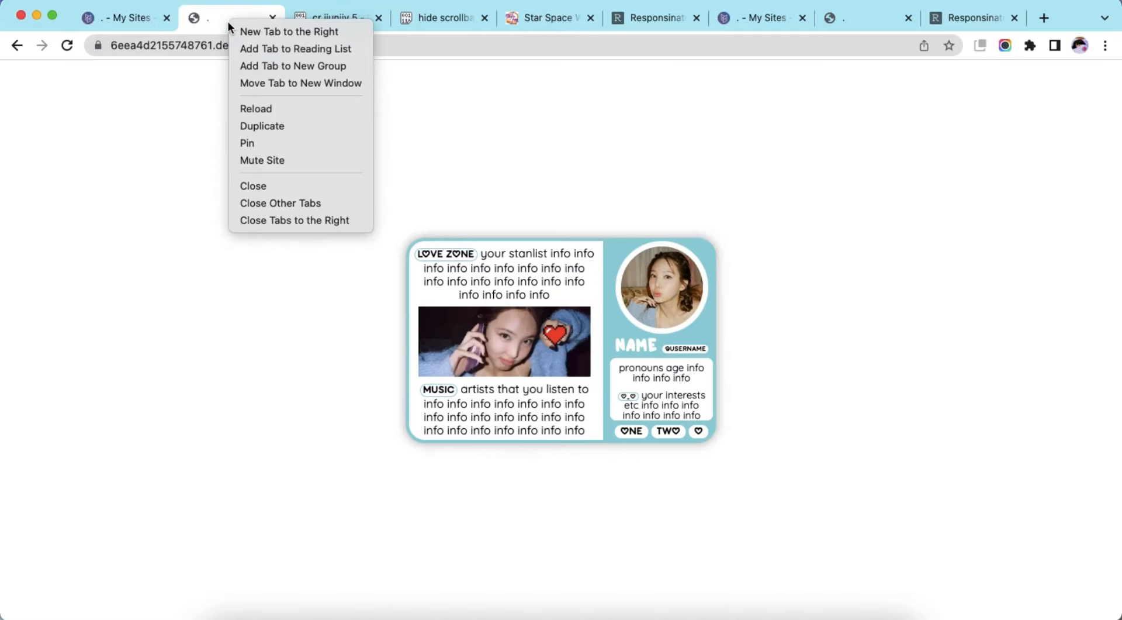
click(263, 106)
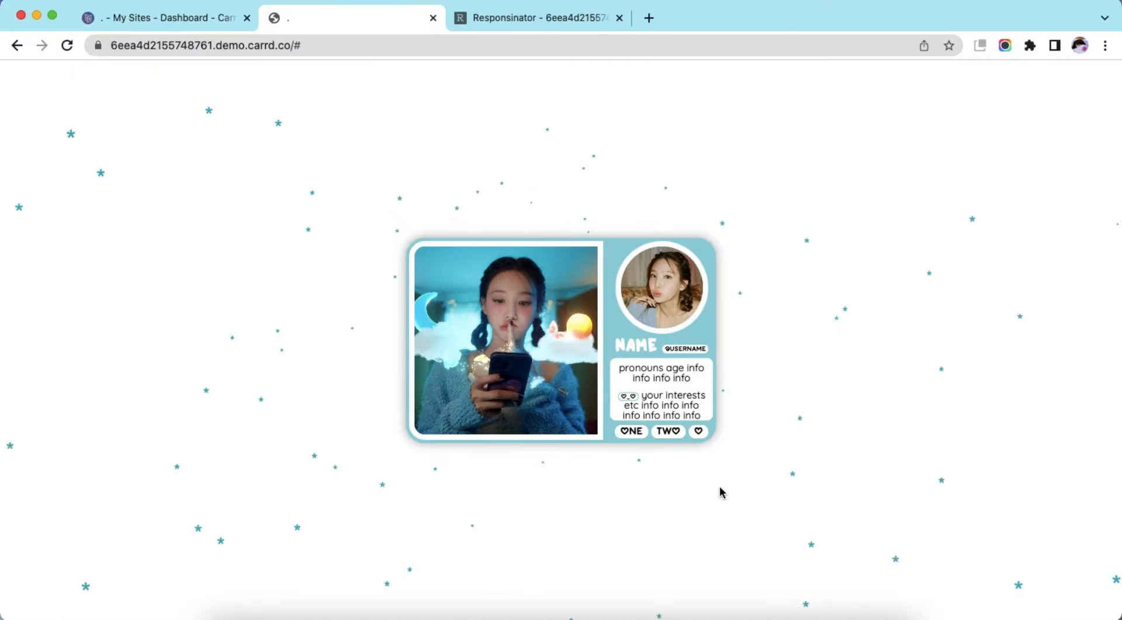
Test the demo page by browsing the about box, sections one and two, and the heart link back to the home section
scroll(702, 410, down, 3)
scroll(701, 409, up, 3)
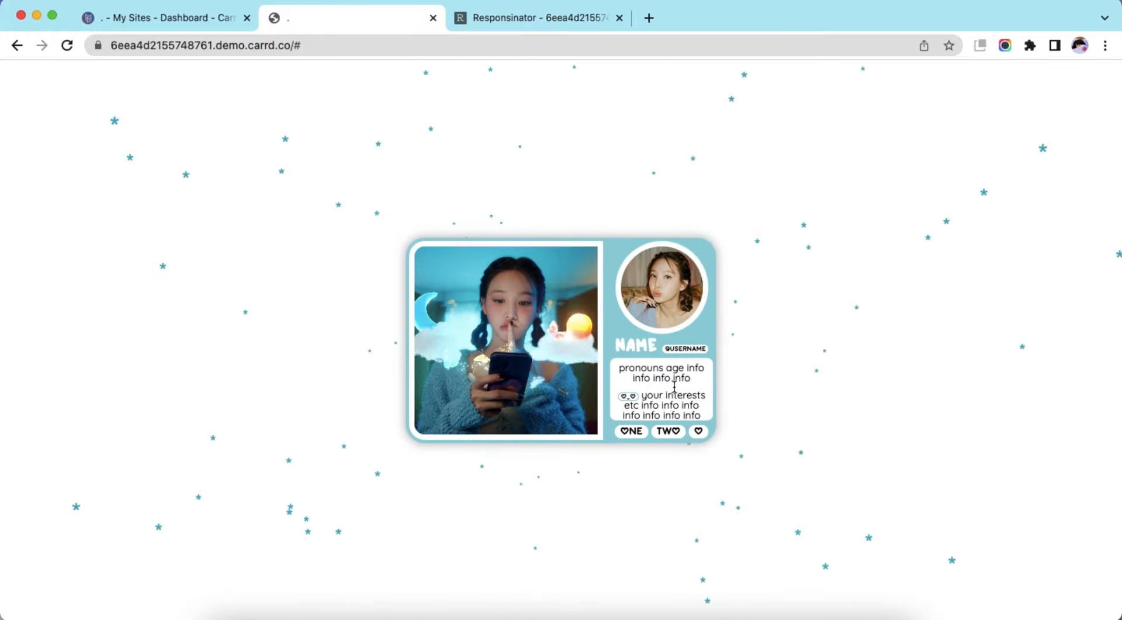
click(621, 436)
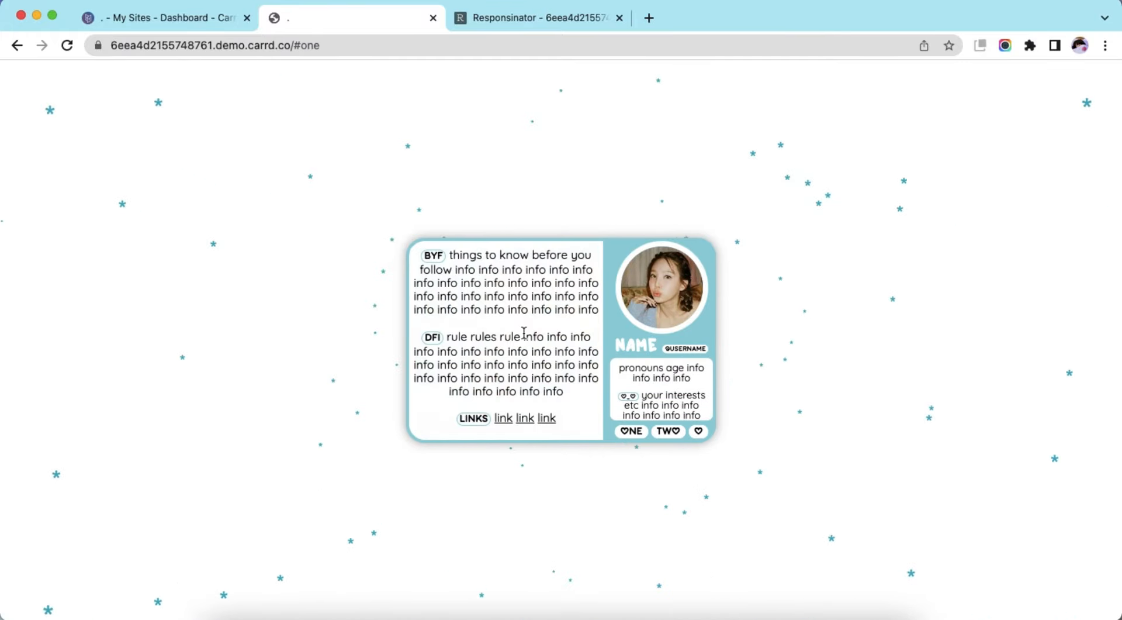
scroll(524, 332, up, 2)
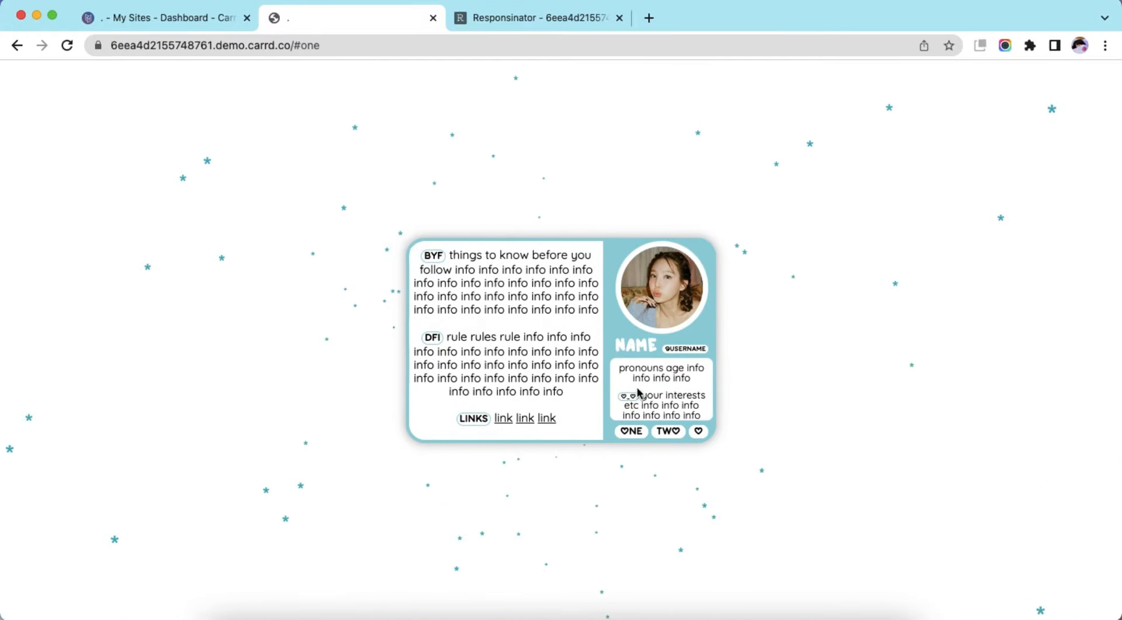
click(675, 436)
scroll(522, 338, down, 1)
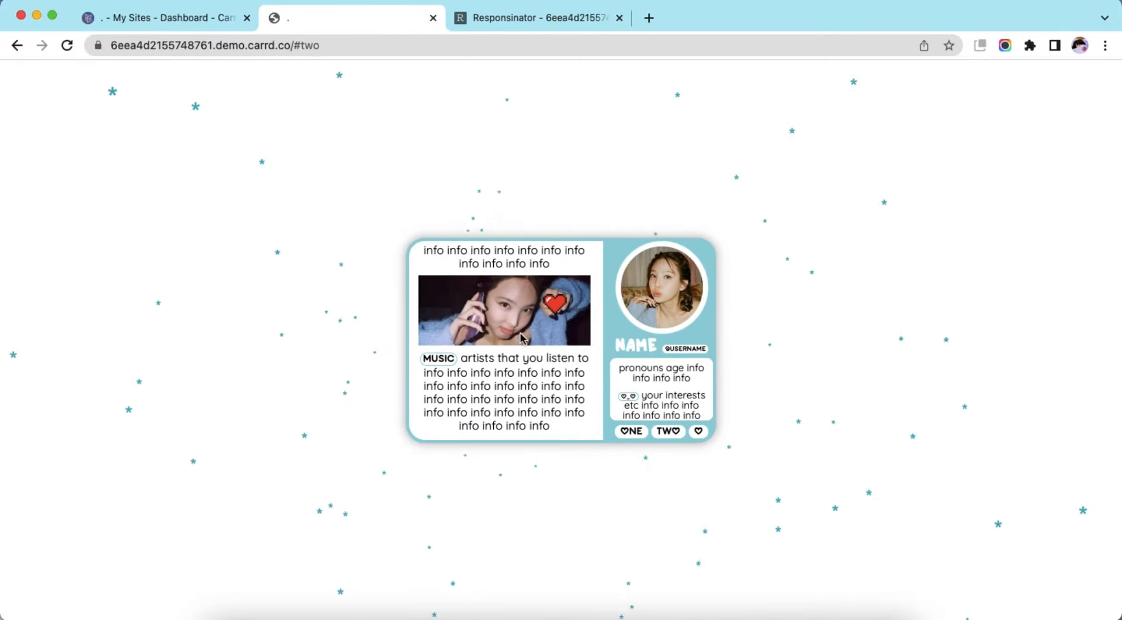
scroll(522, 338, up, 2)
click(699, 431)
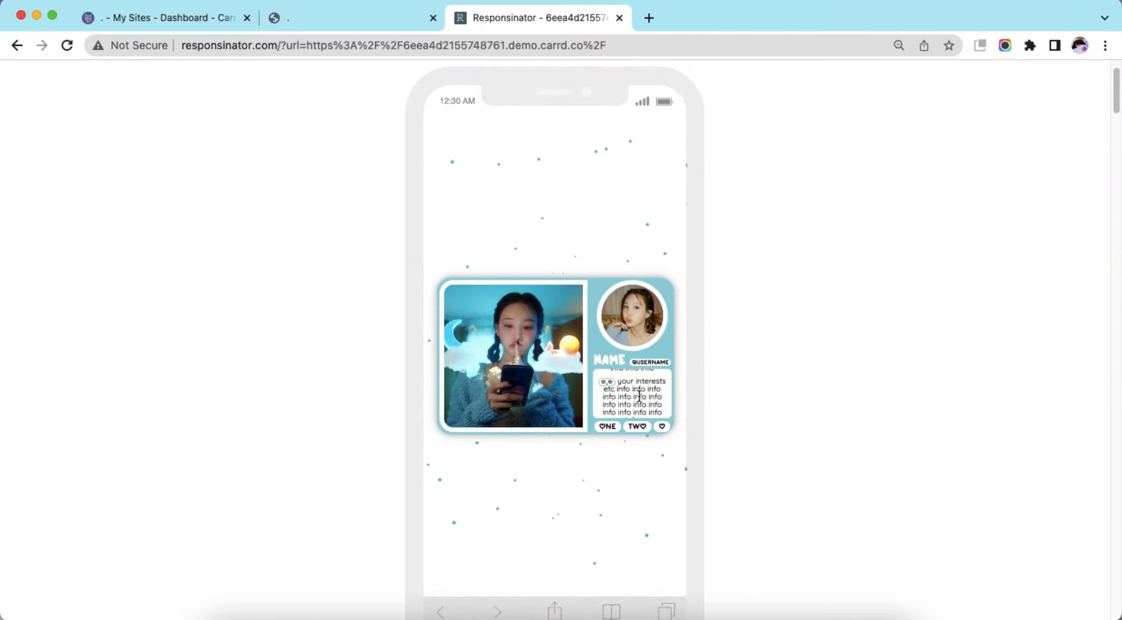
click(609, 428)
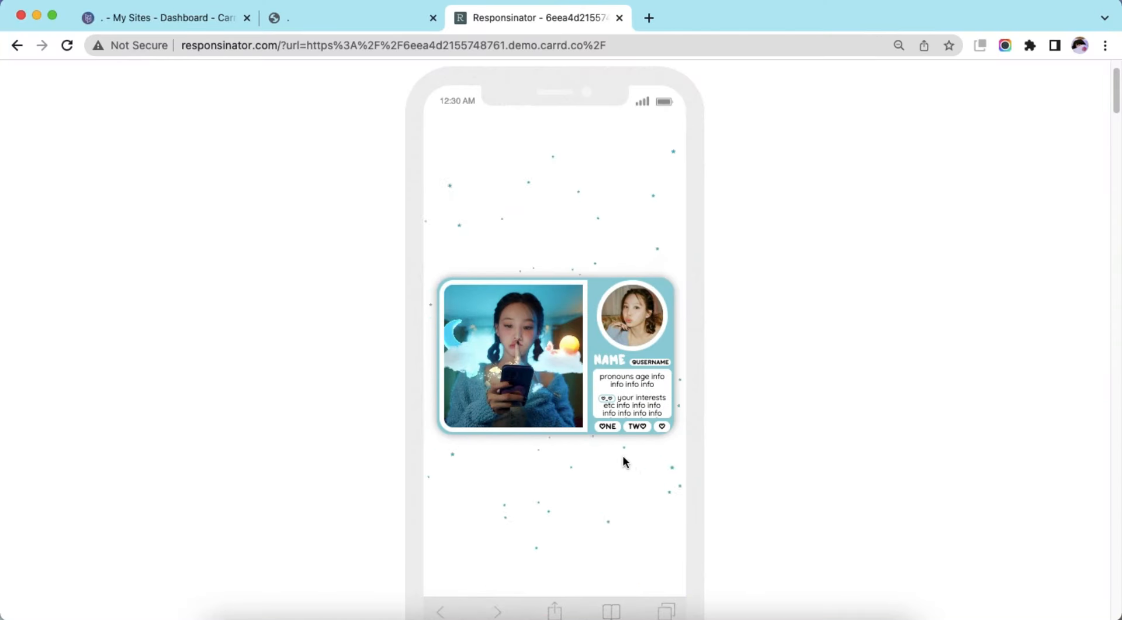
scroll(500, 363, up, 2)
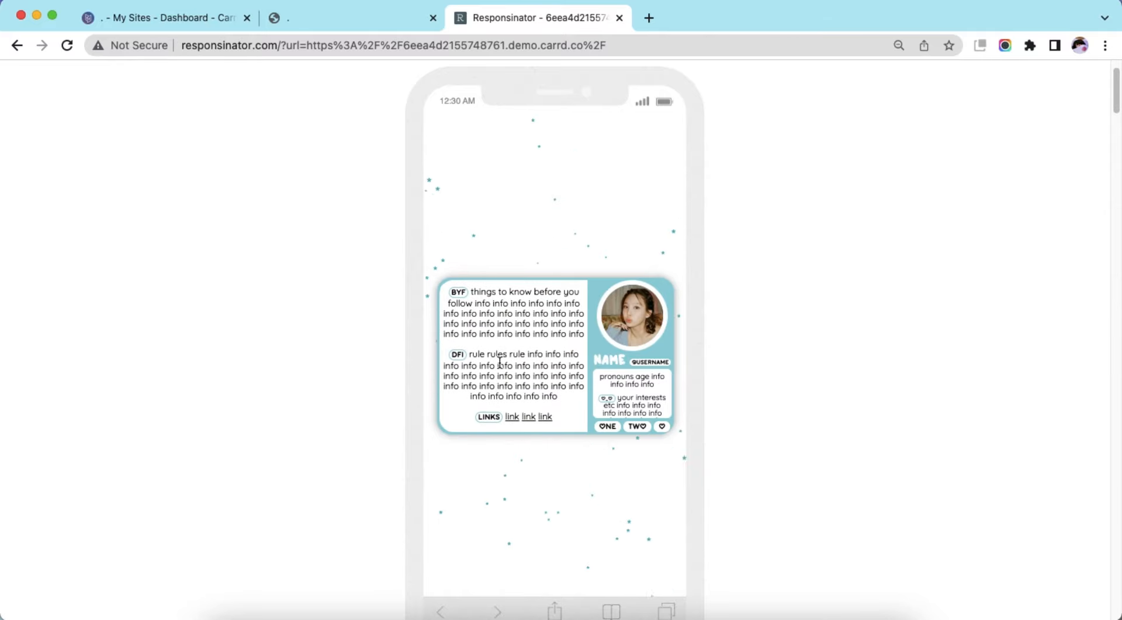
click(637, 427)
scroll(538, 370, down, 2)
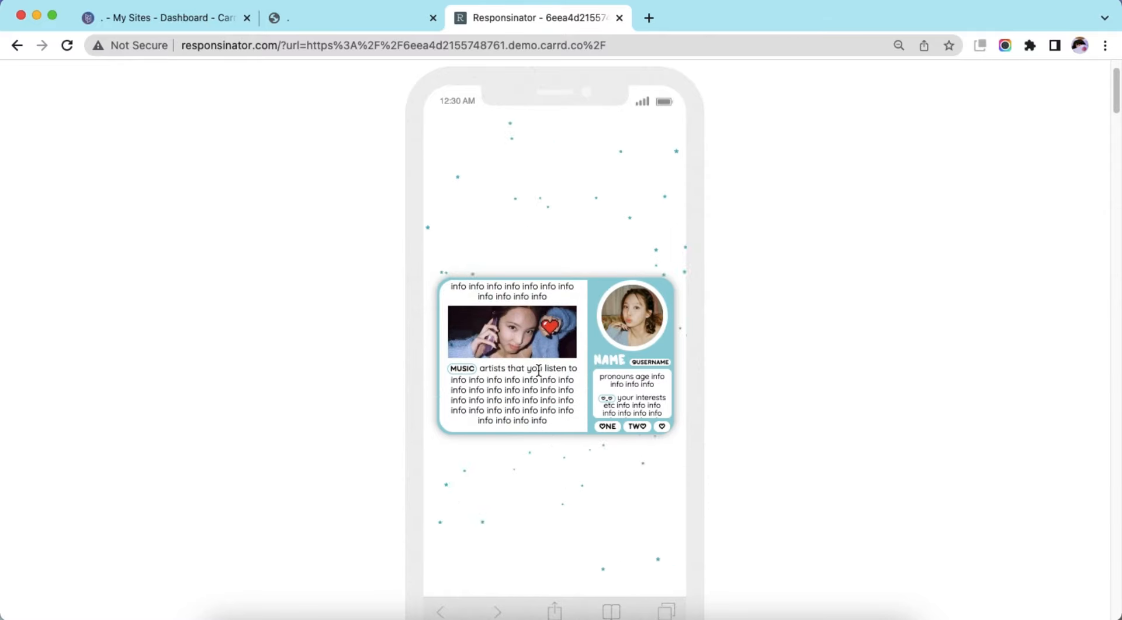